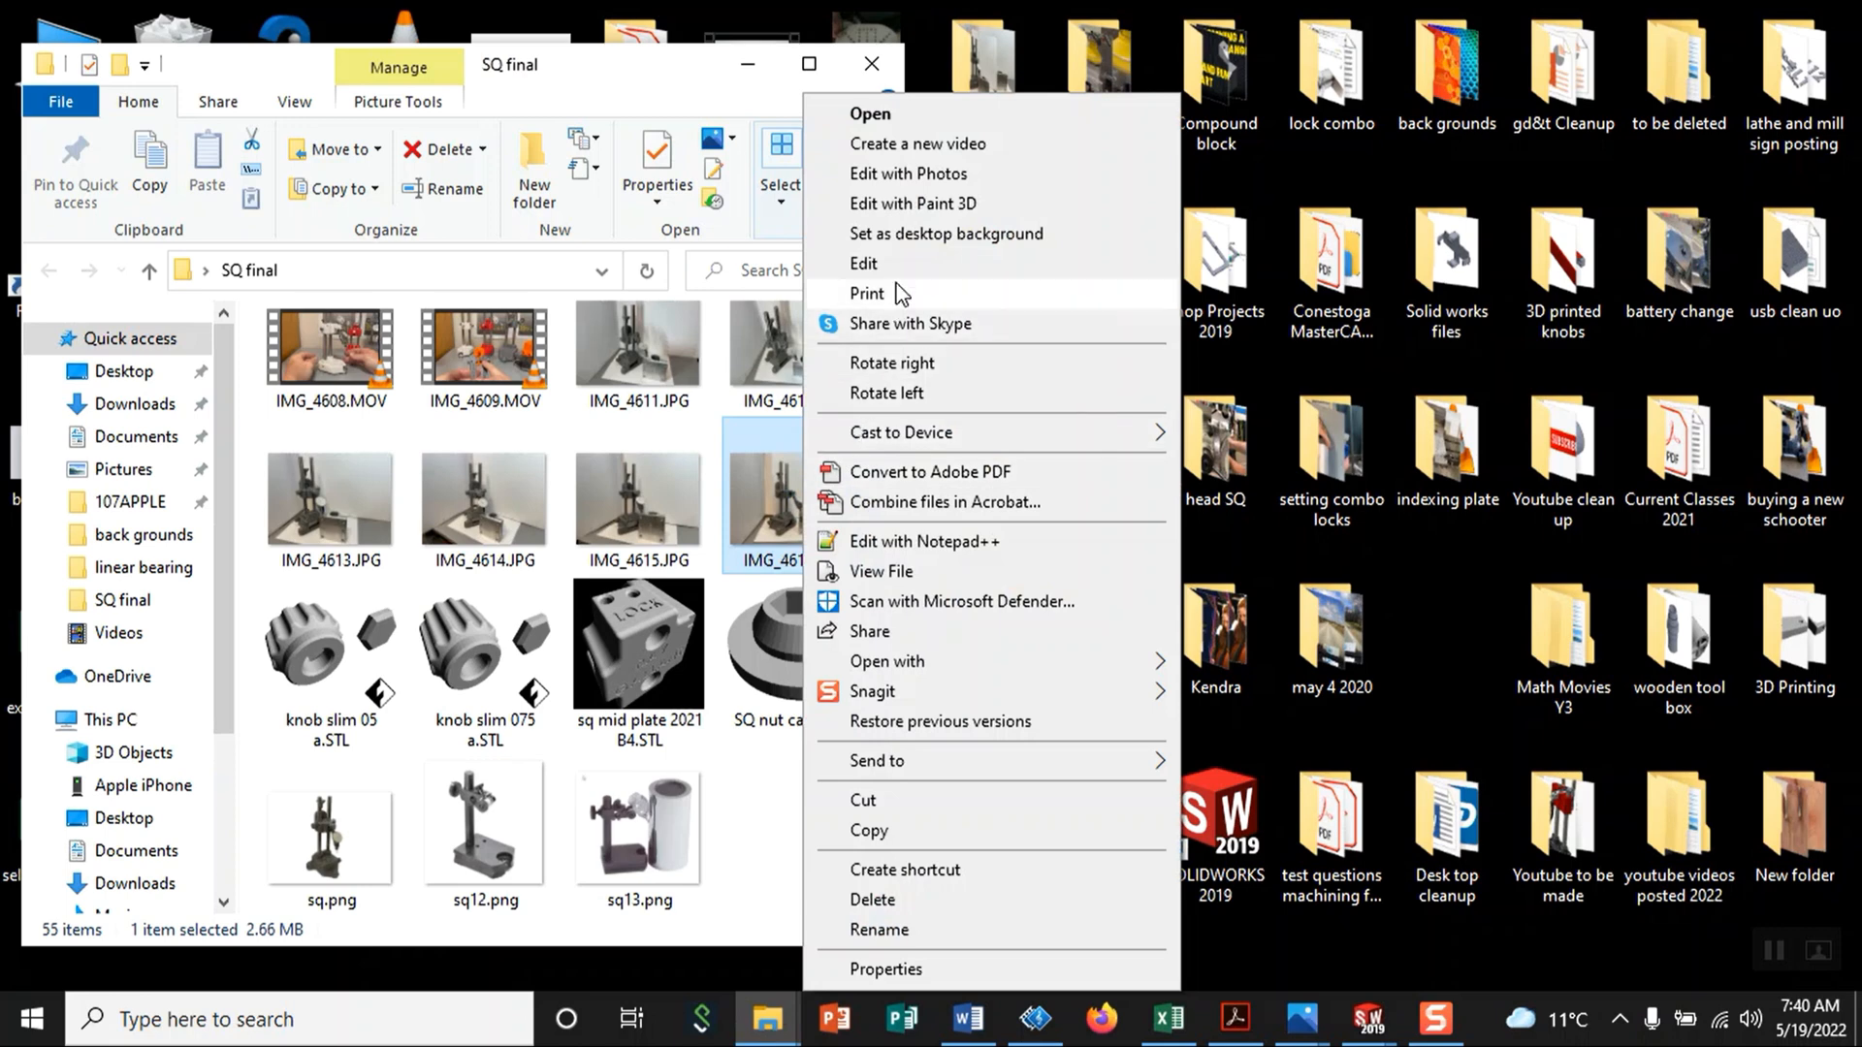
Step: Open IMG_4616.JPG in Paint 3D and start a Magic select cutout with the frame narrowed around the indicator stand and metal block
click(904, 205)
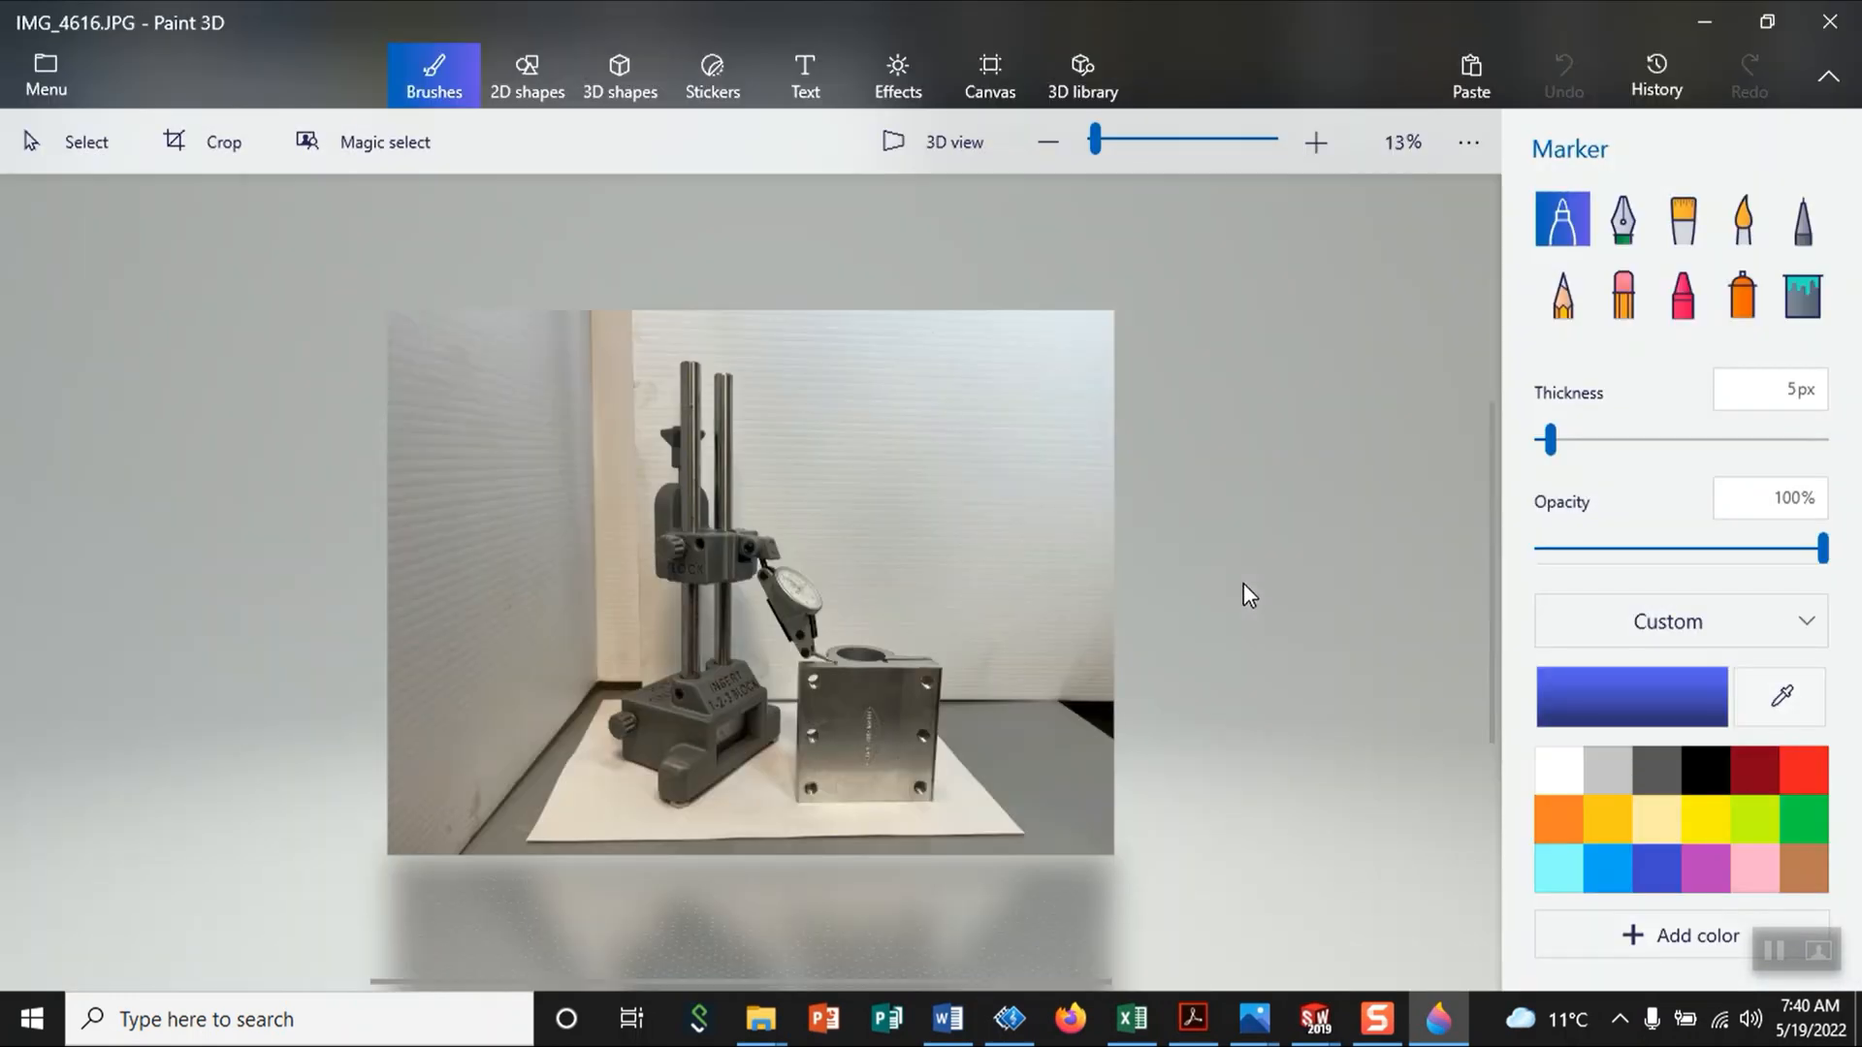
click(398, 143)
drag(385, 582, 564, 582)
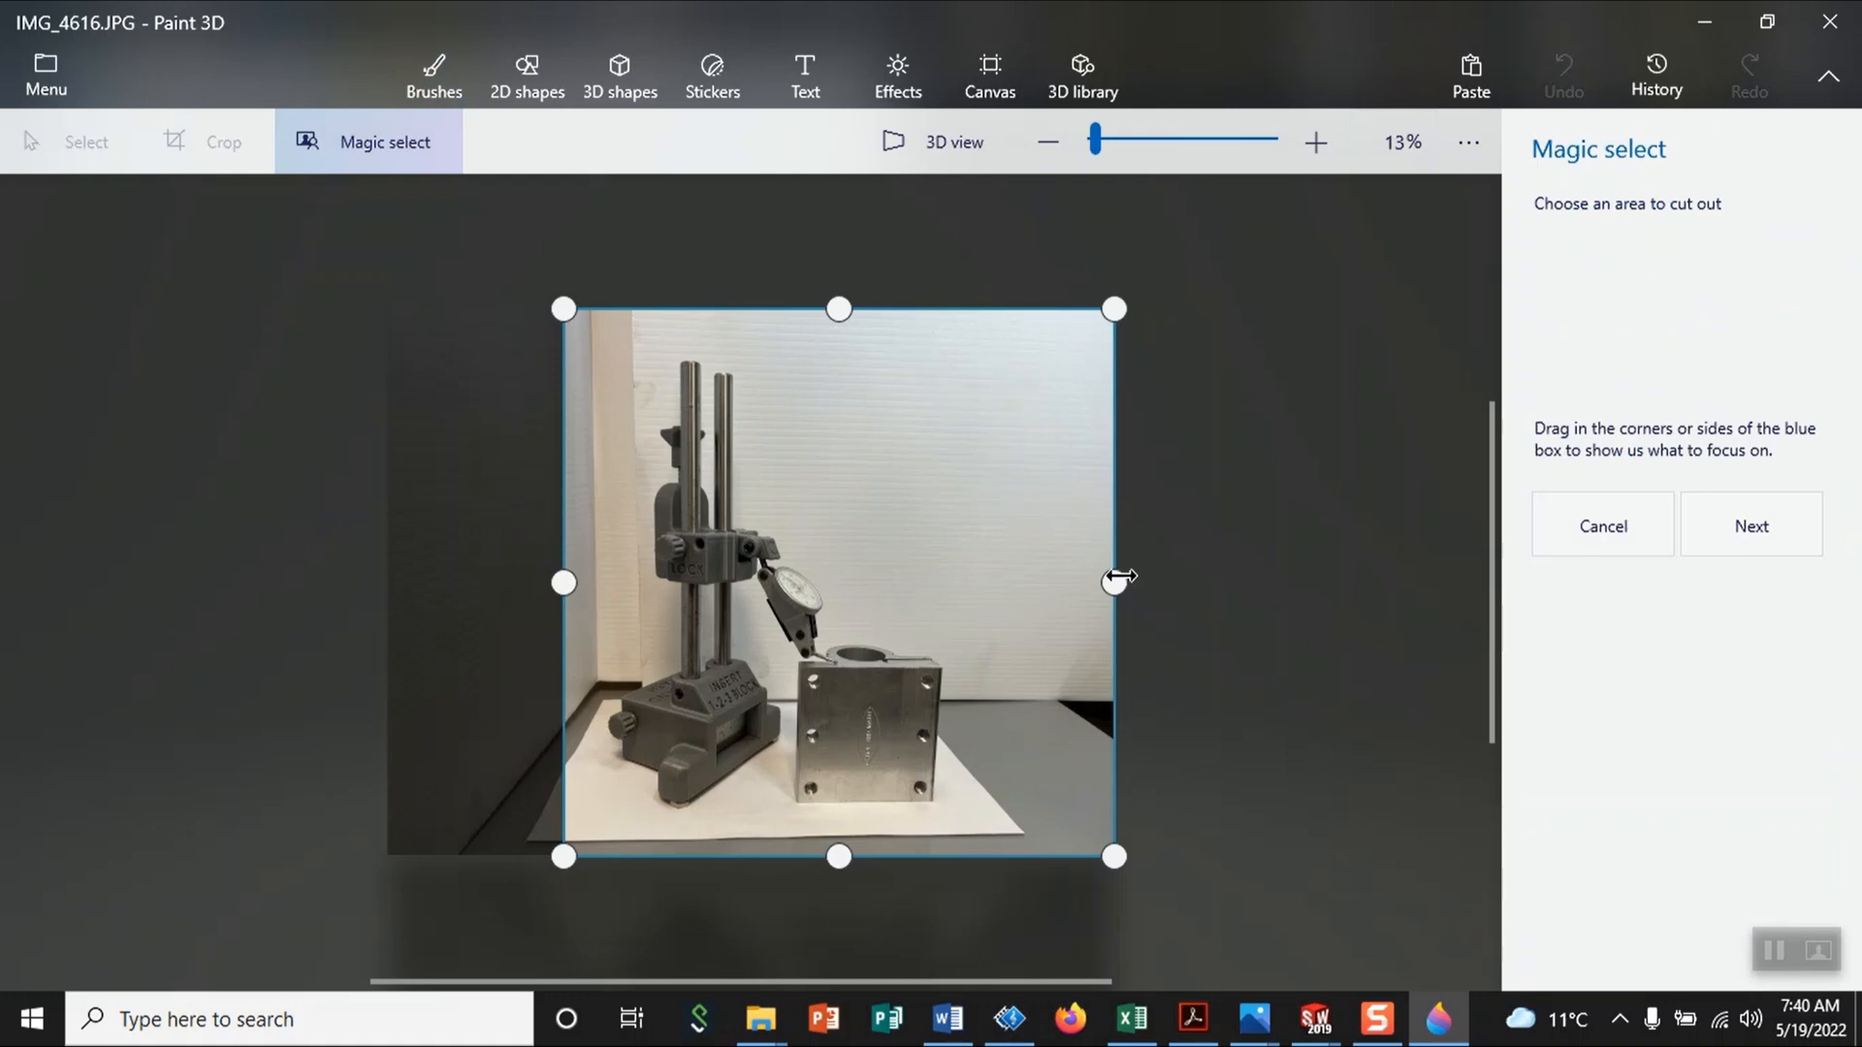
drag(1114, 582, 965, 572)
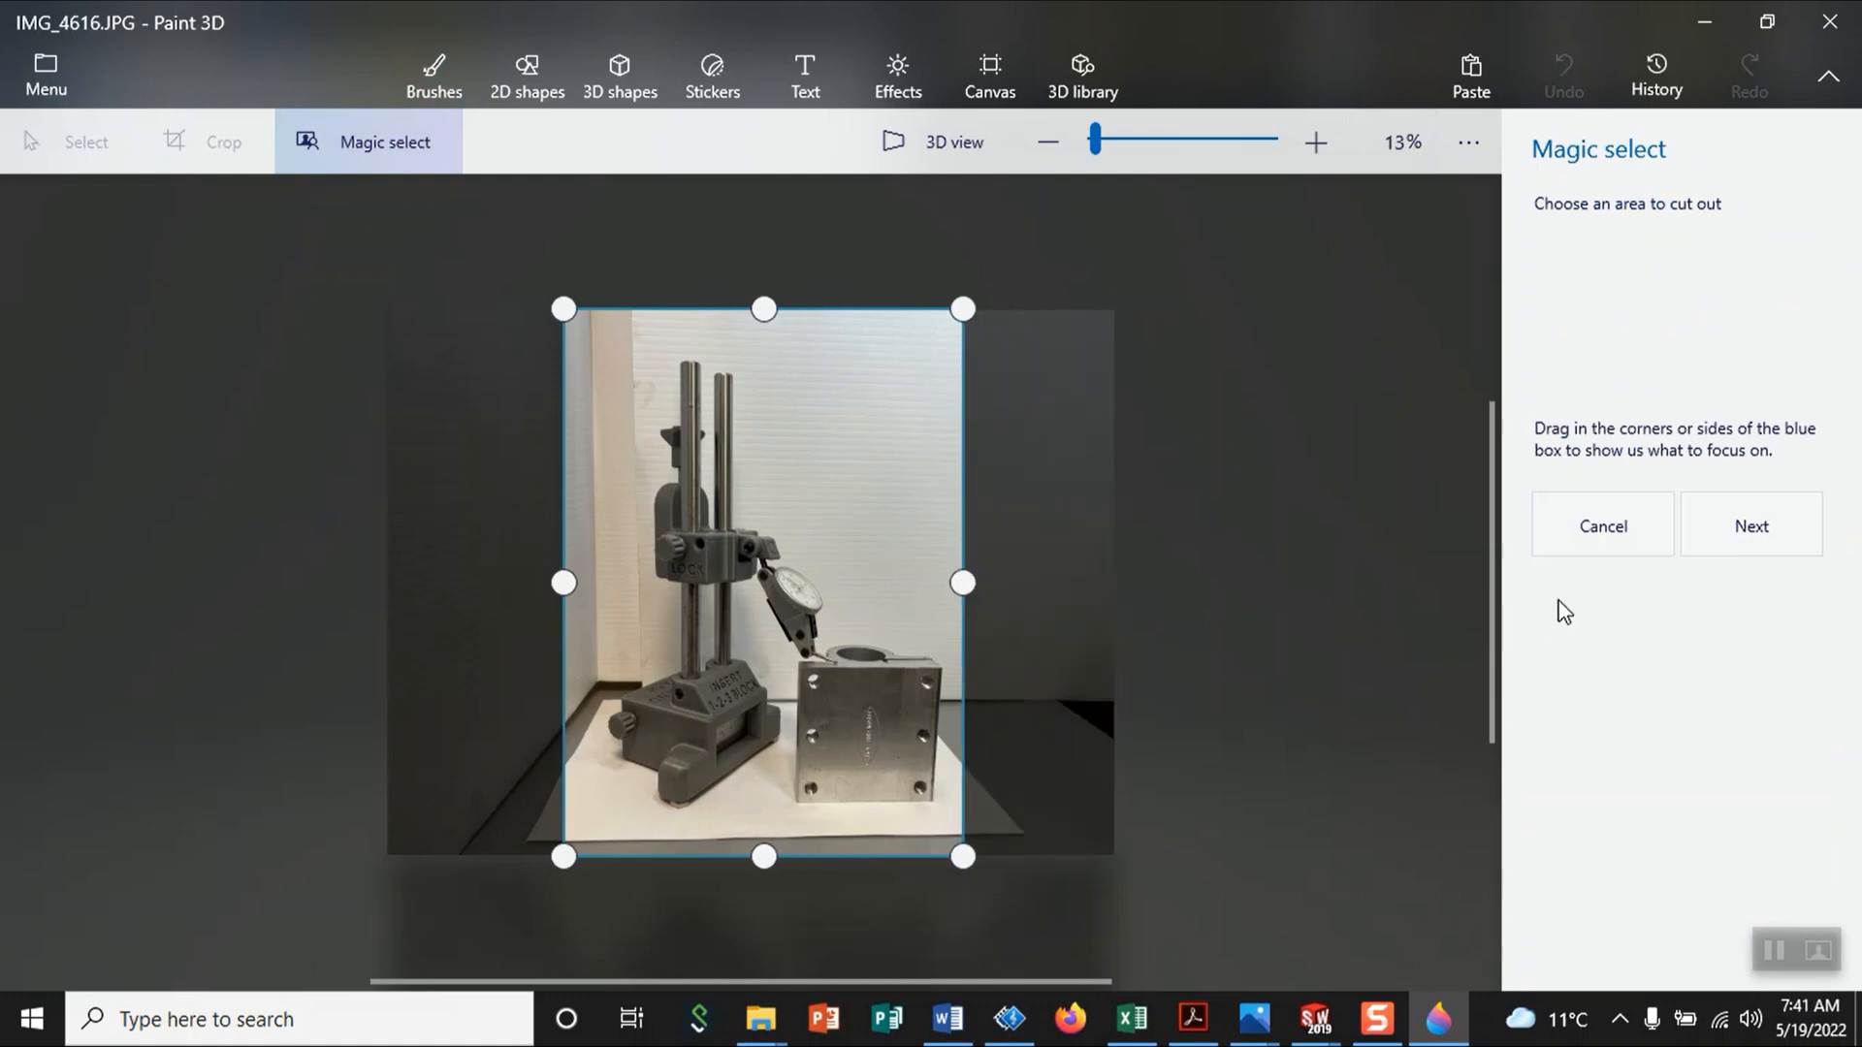
click(1767, 534)
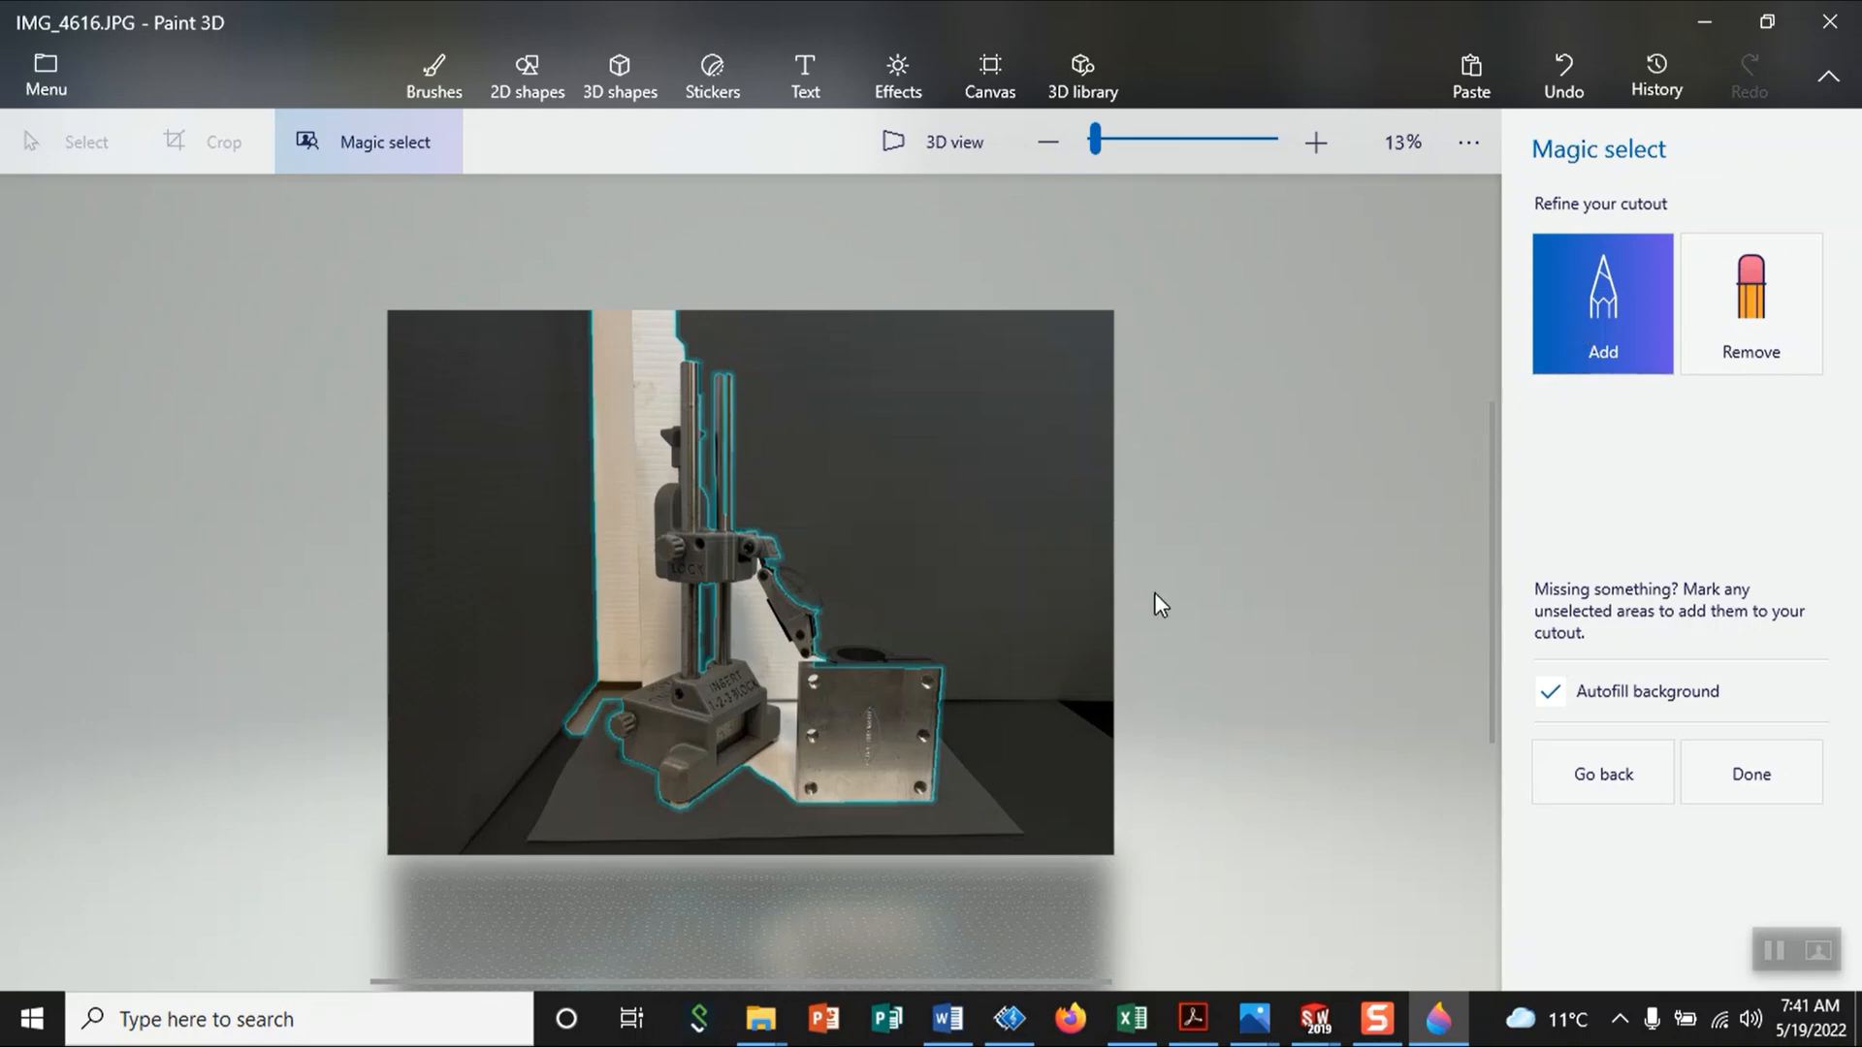
Step: Add the raised ring on top of the block and the indicator's stylus tip to the cutout
scroll(847, 687, up, 6)
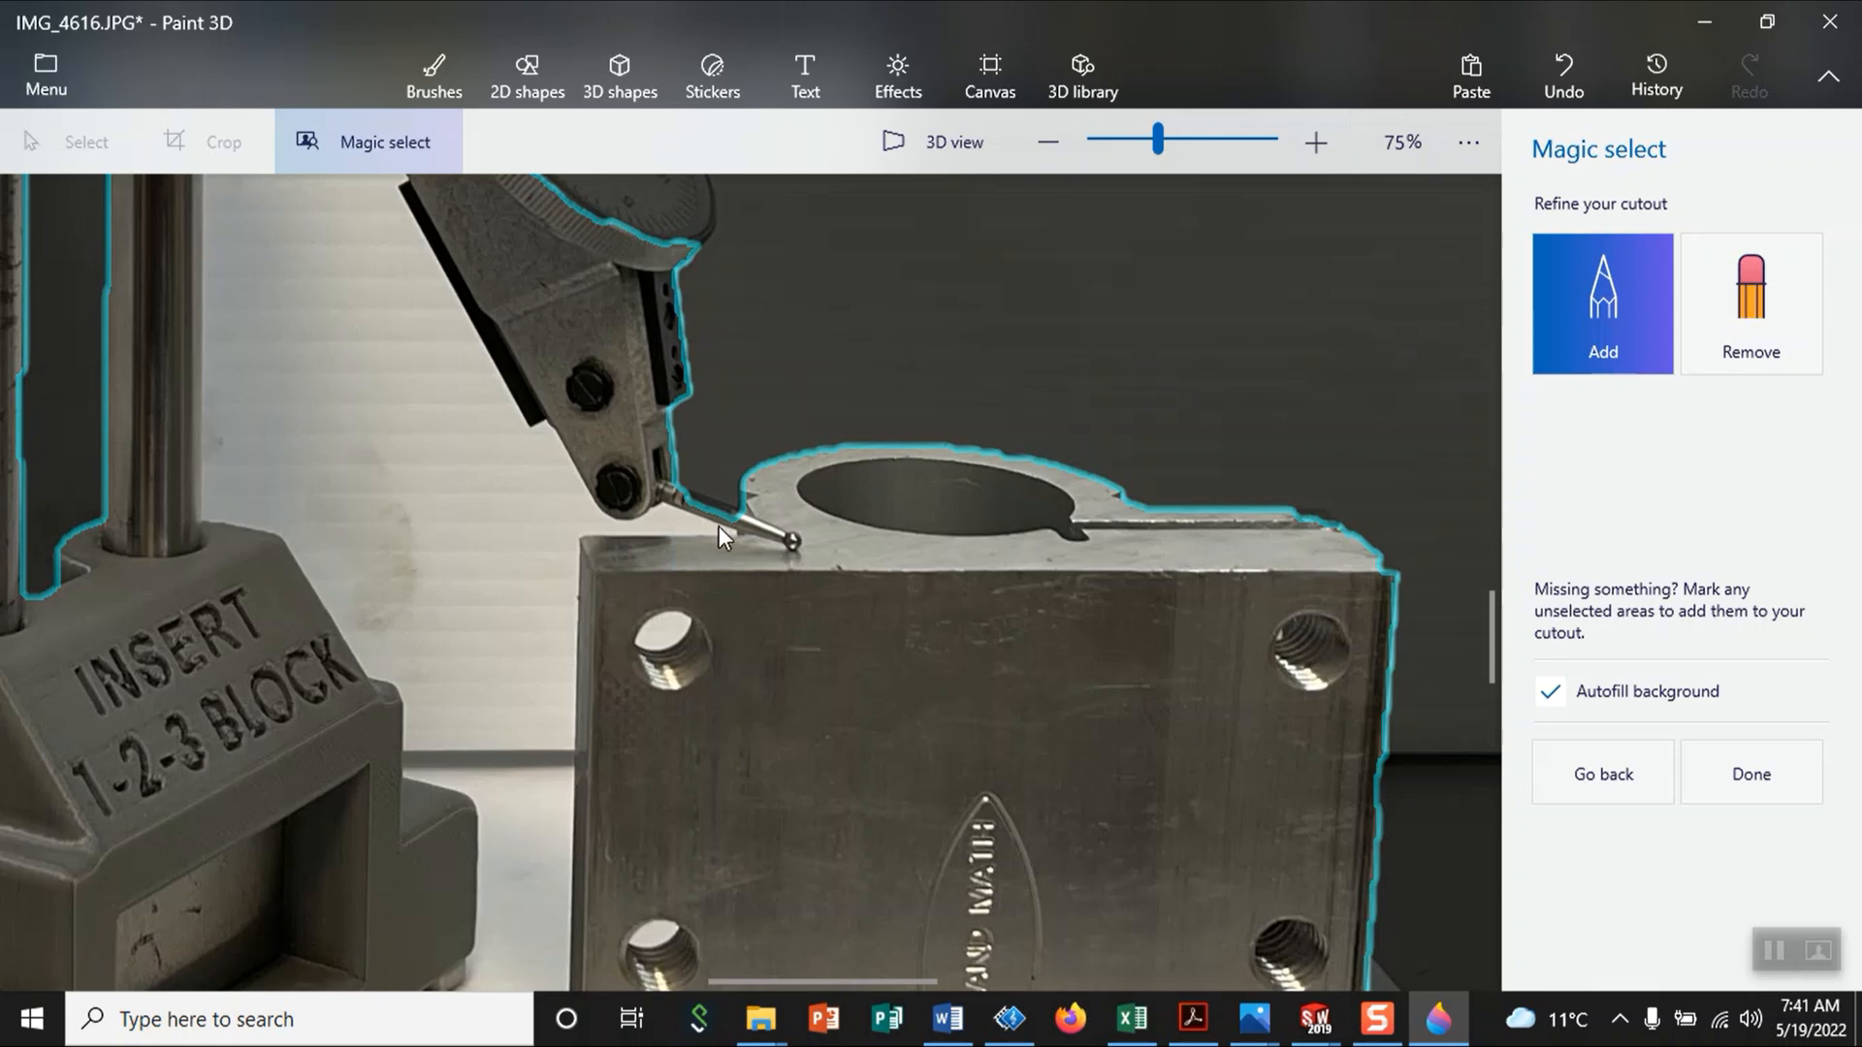
scroll(719, 526, up, 6)
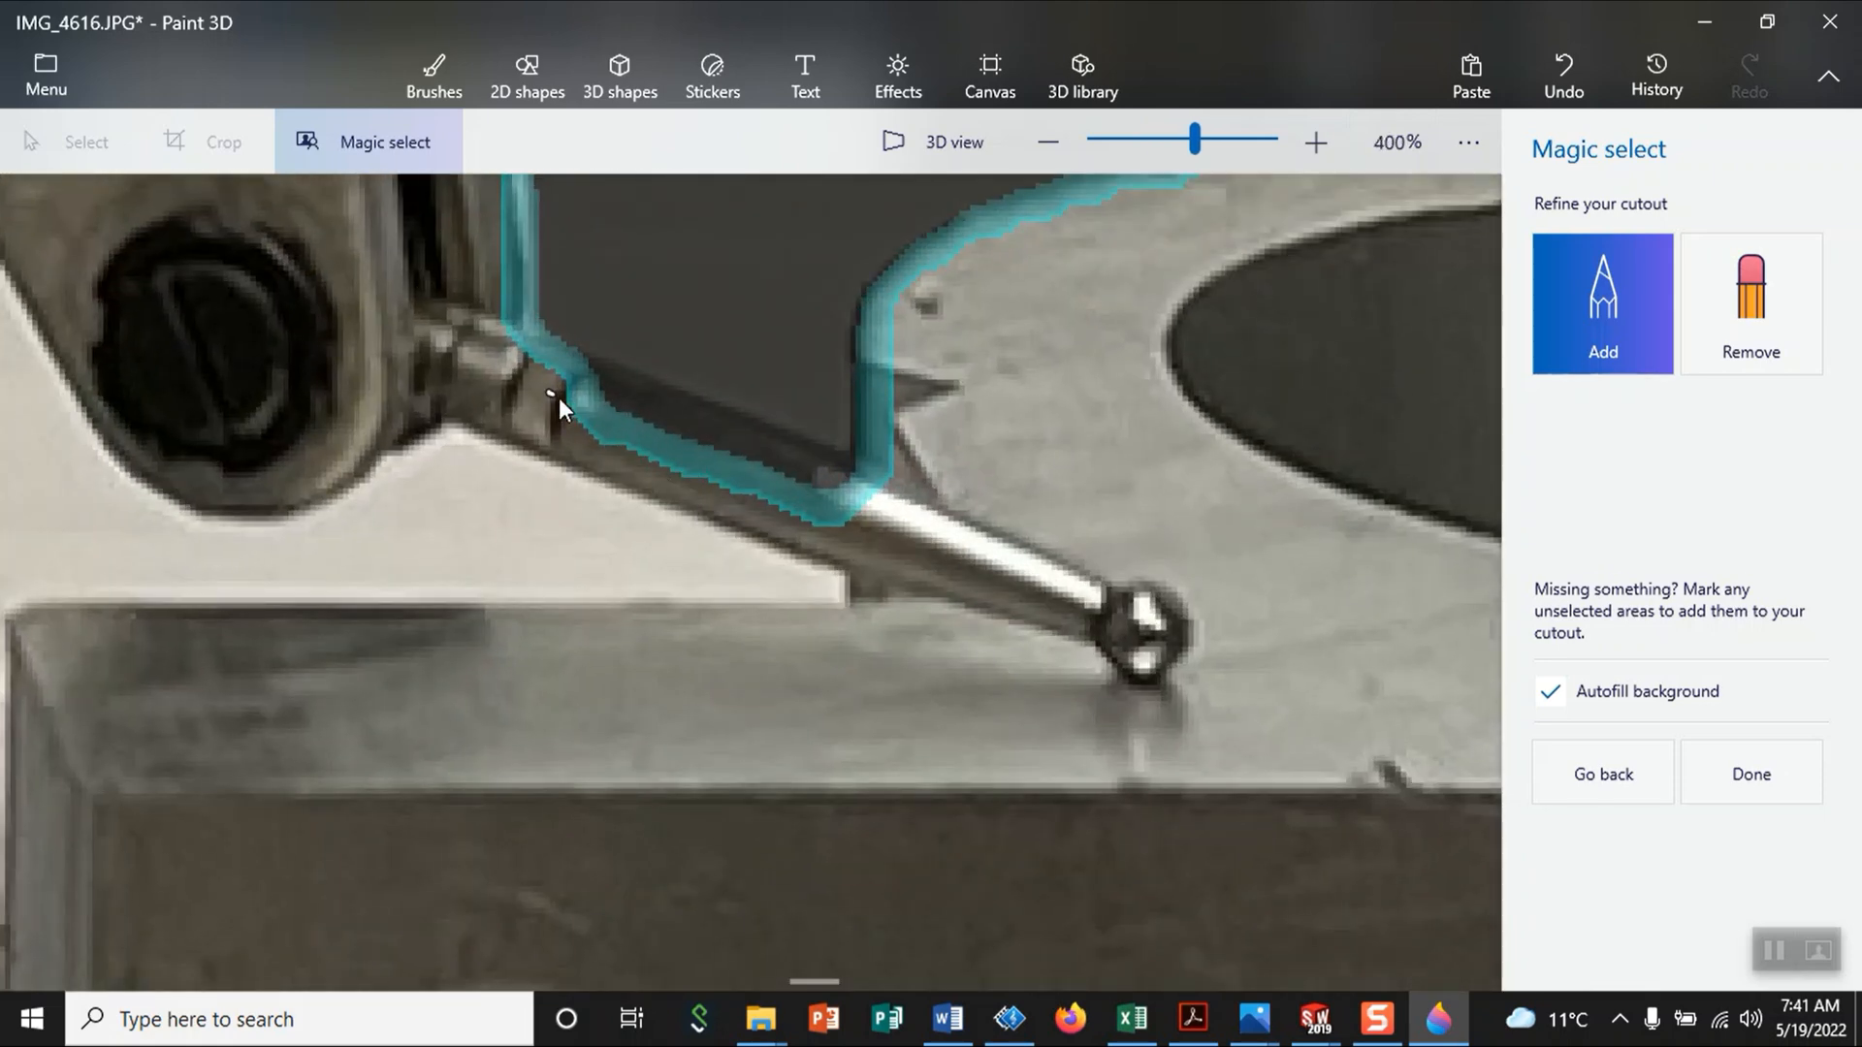
drag(875, 522, 875, 521)
scroll(1018, 557, down, 5)
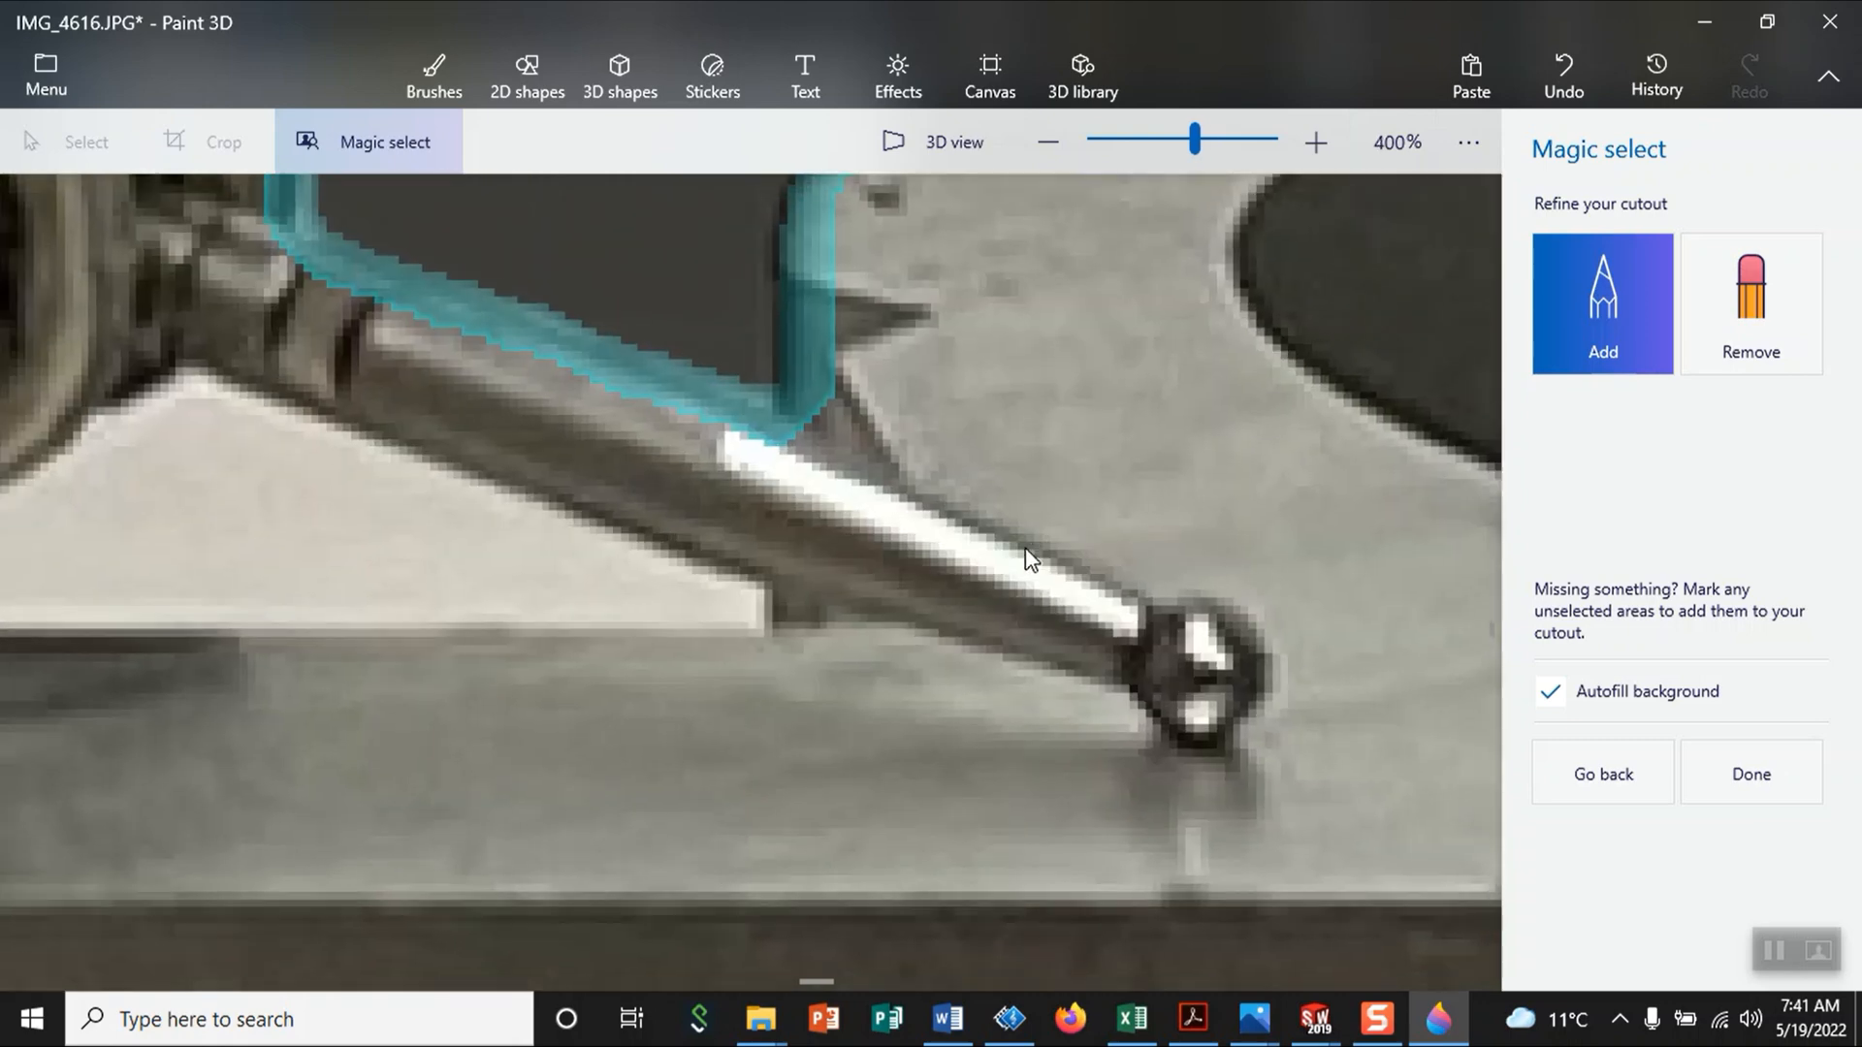
scroll(816, 572, down, 4)
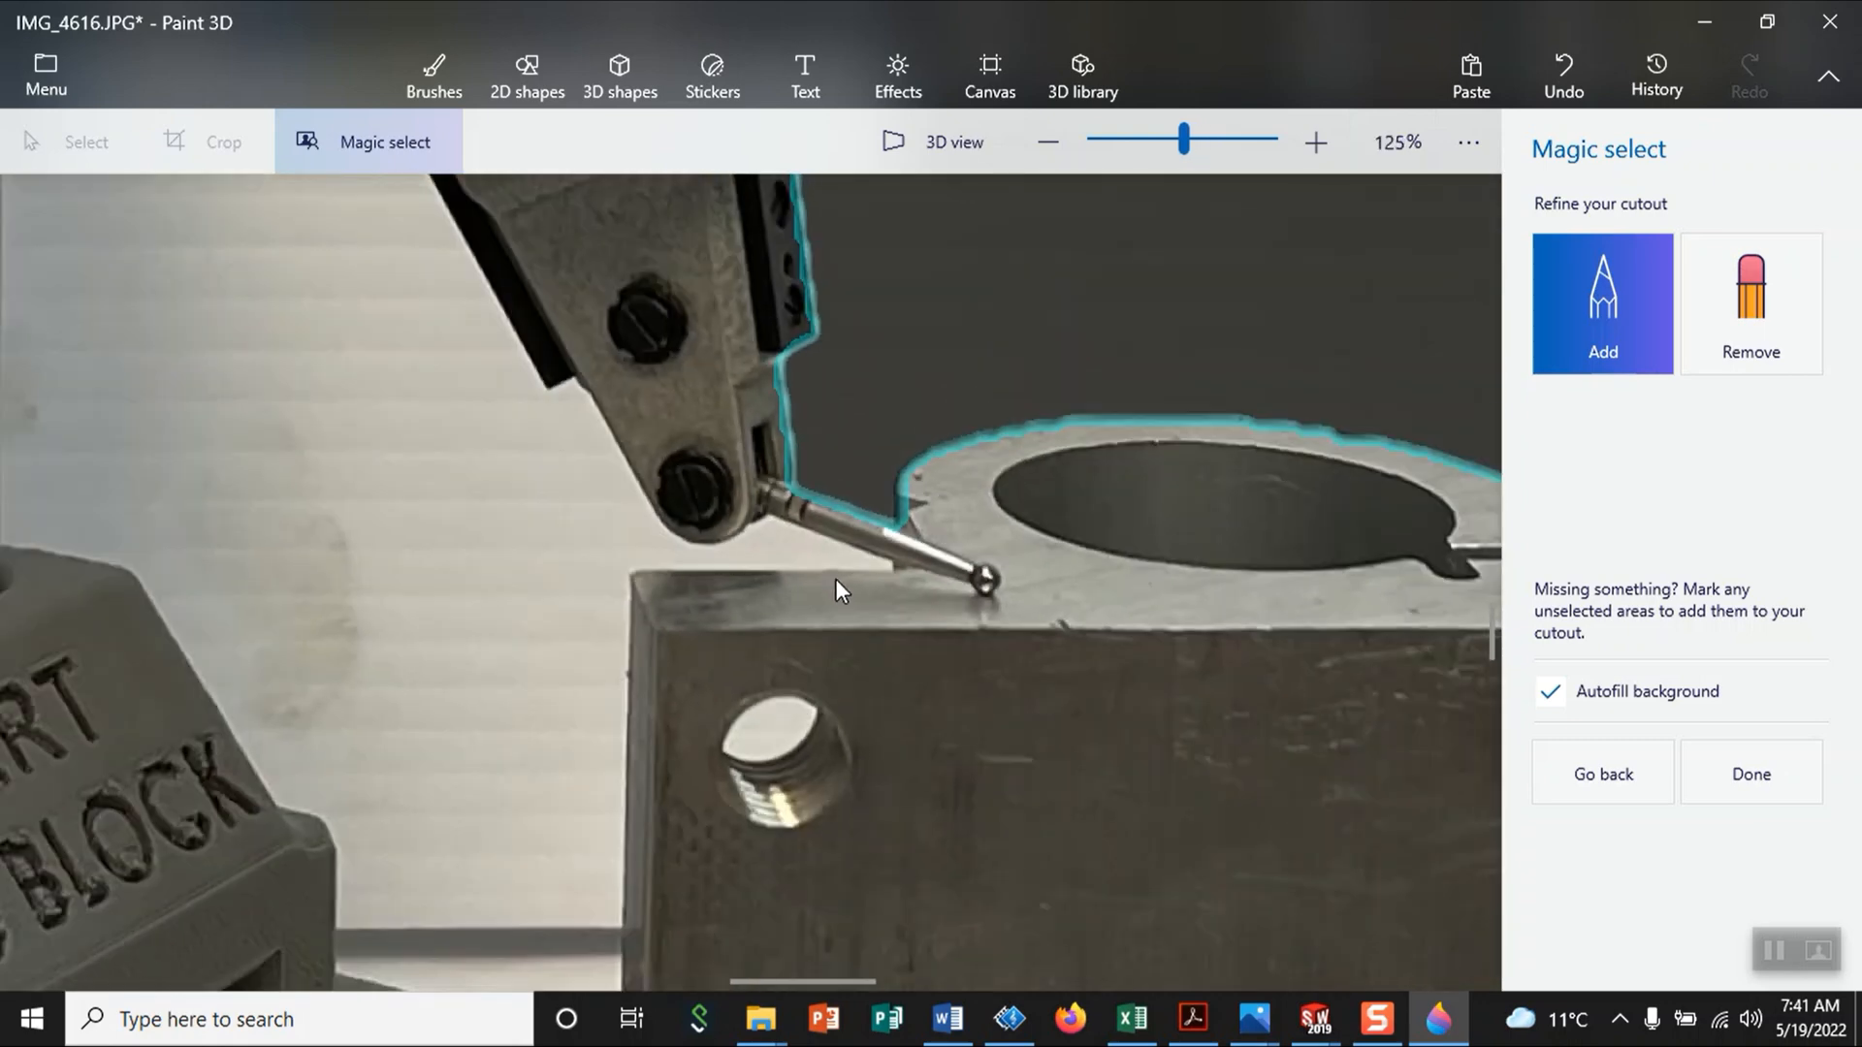
Step: Add the indicator's dial face and the missing rear edge of the block's ring to the cutout
scroll(753, 364, down, 1)
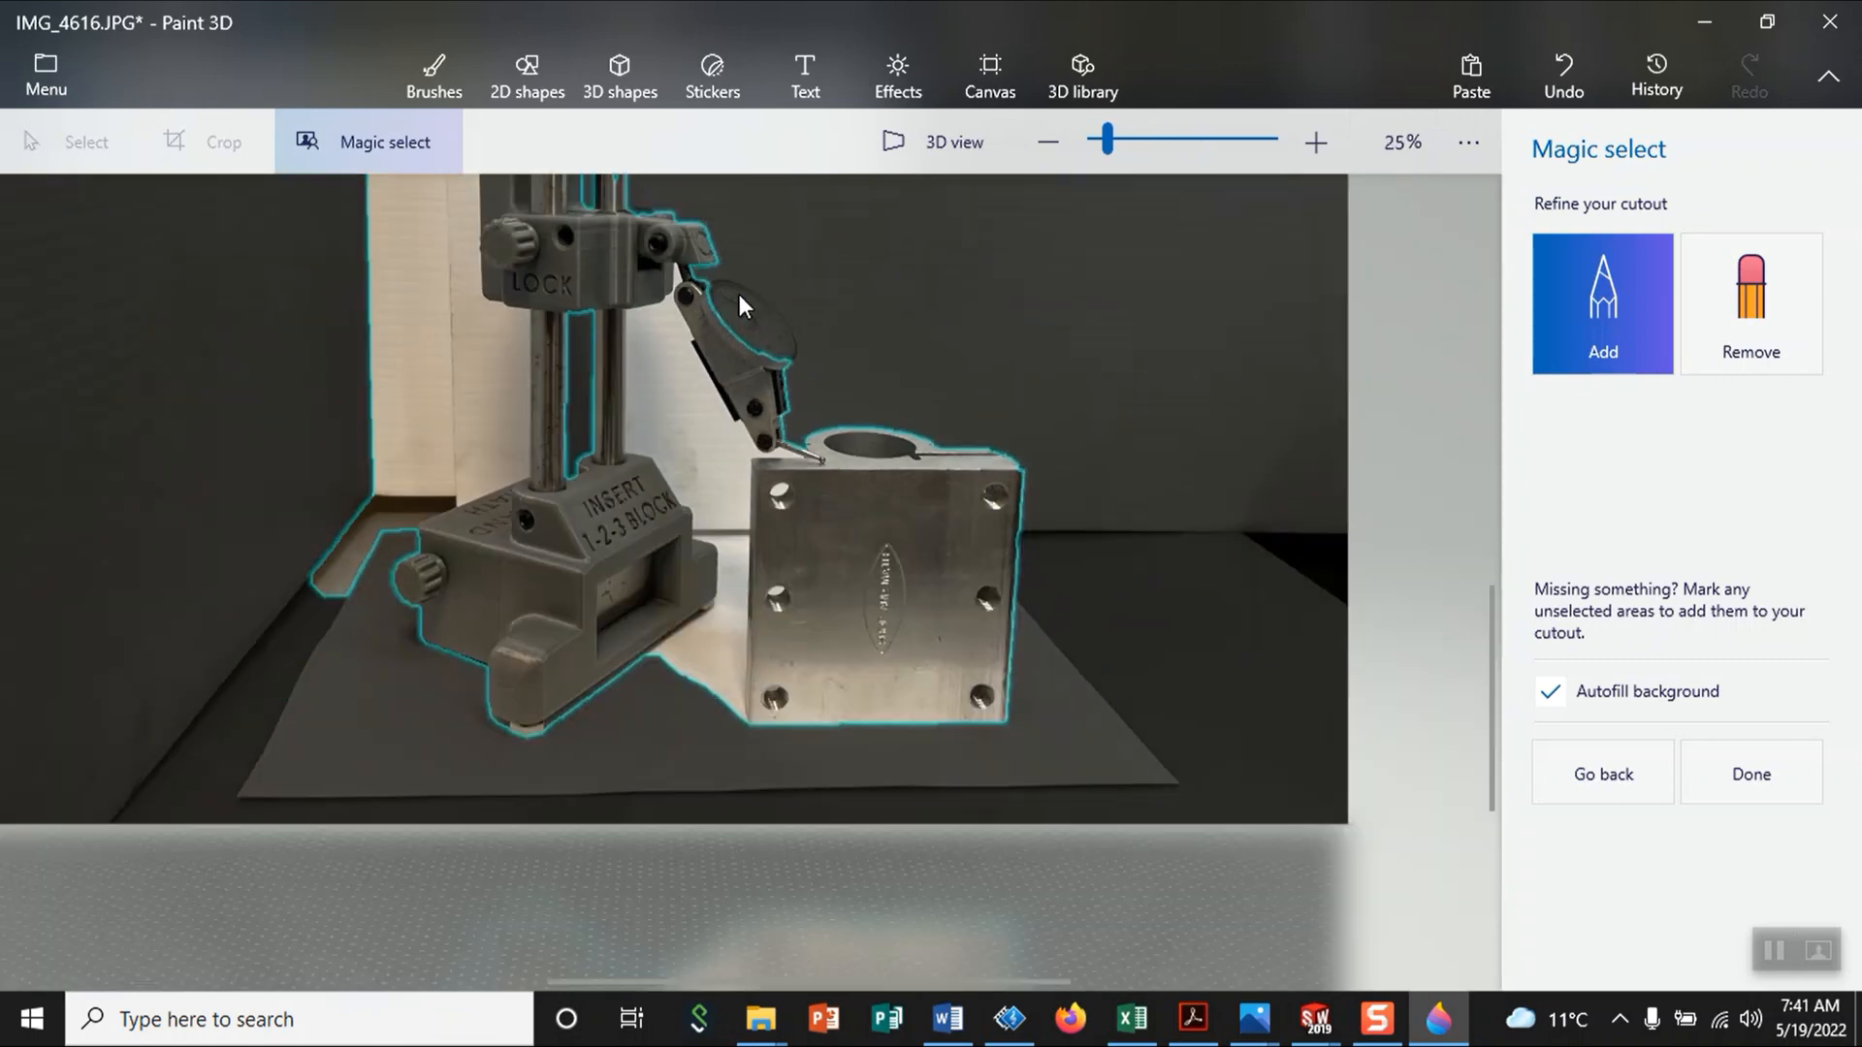
scroll(739, 294, up, 1)
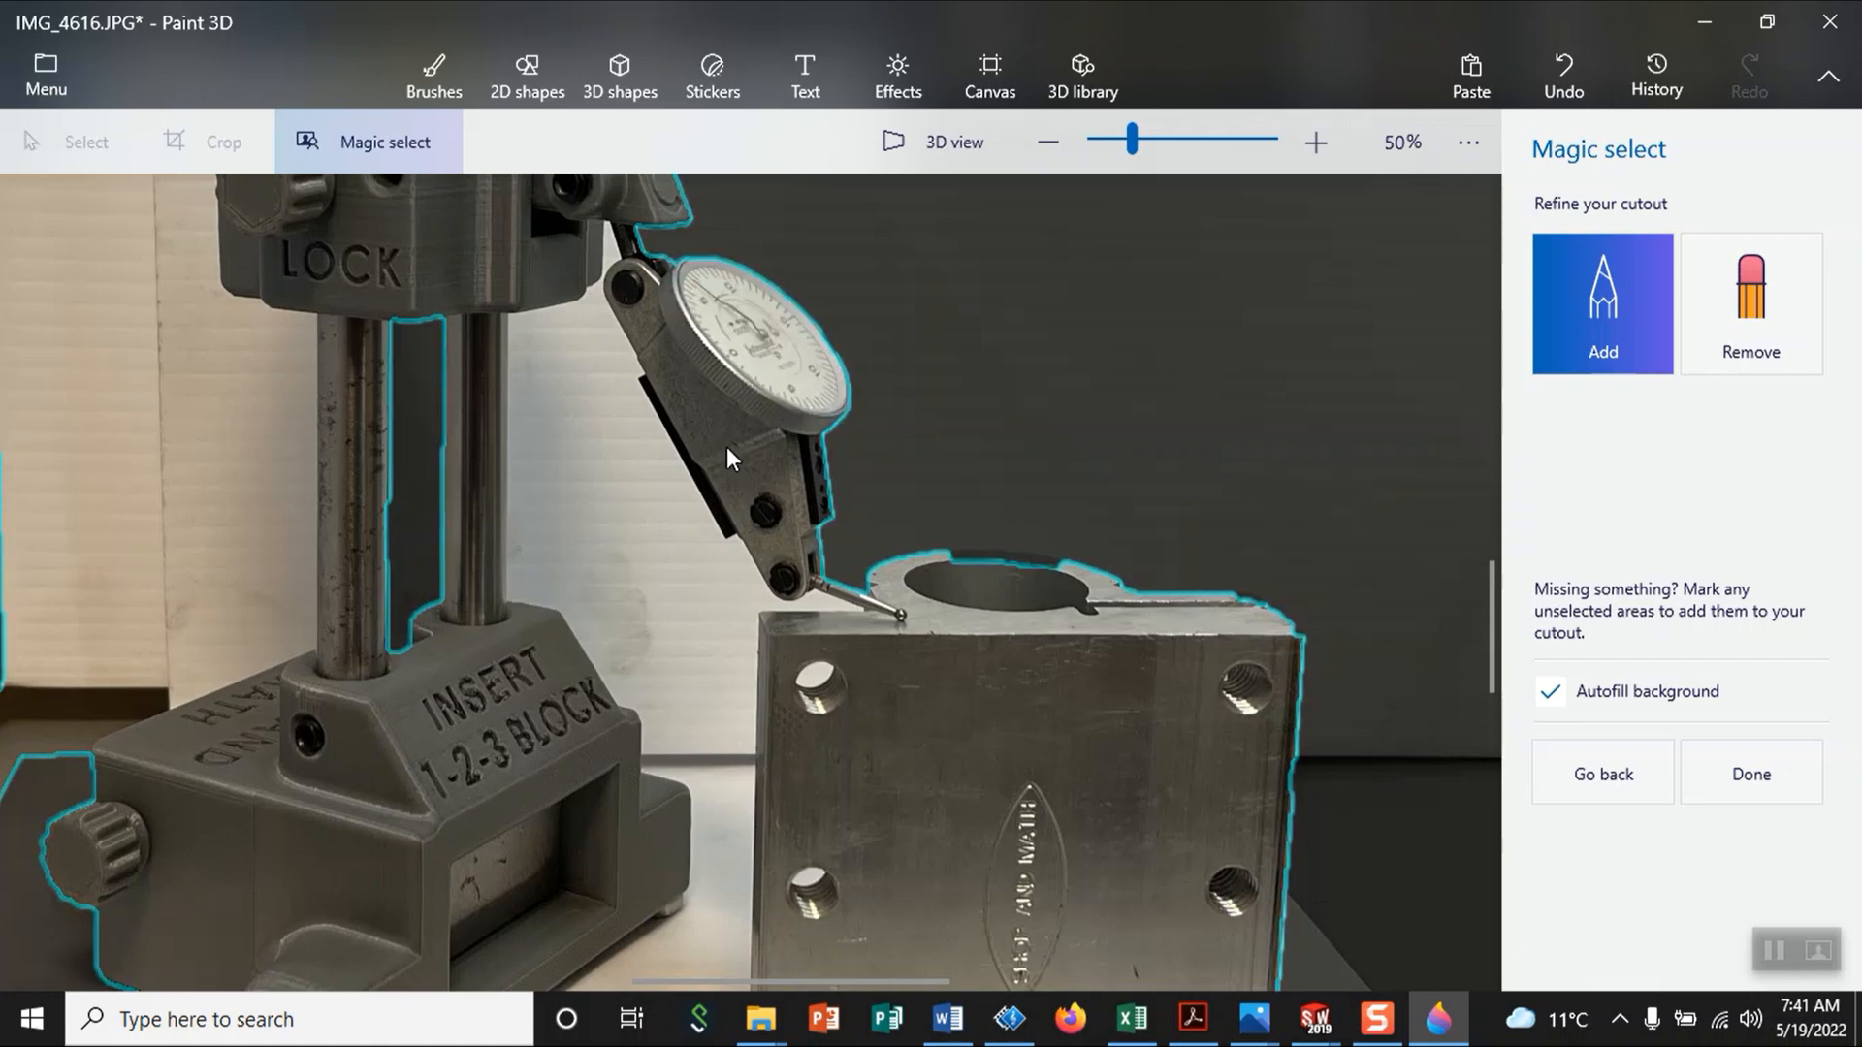
scroll(984, 576, down, 2)
scroll(1008, 582, up, 3)
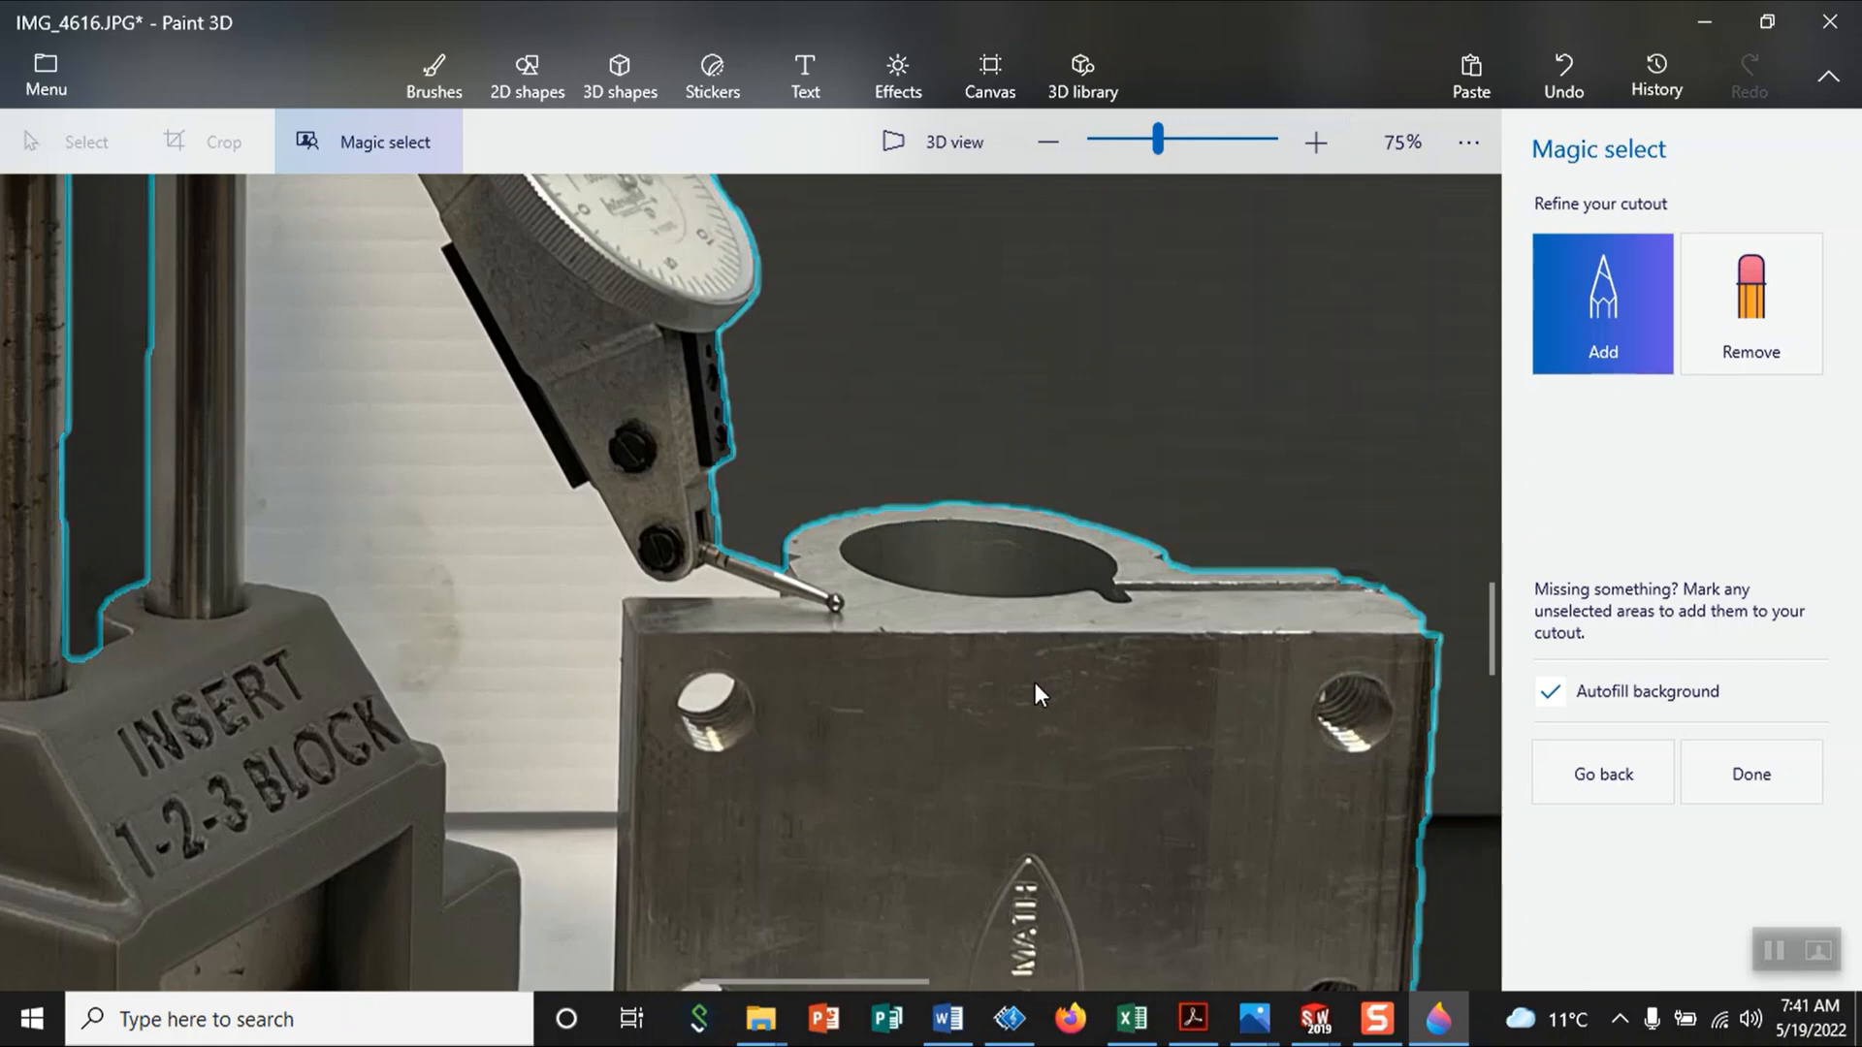
scroll(1041, 696, down, 2)
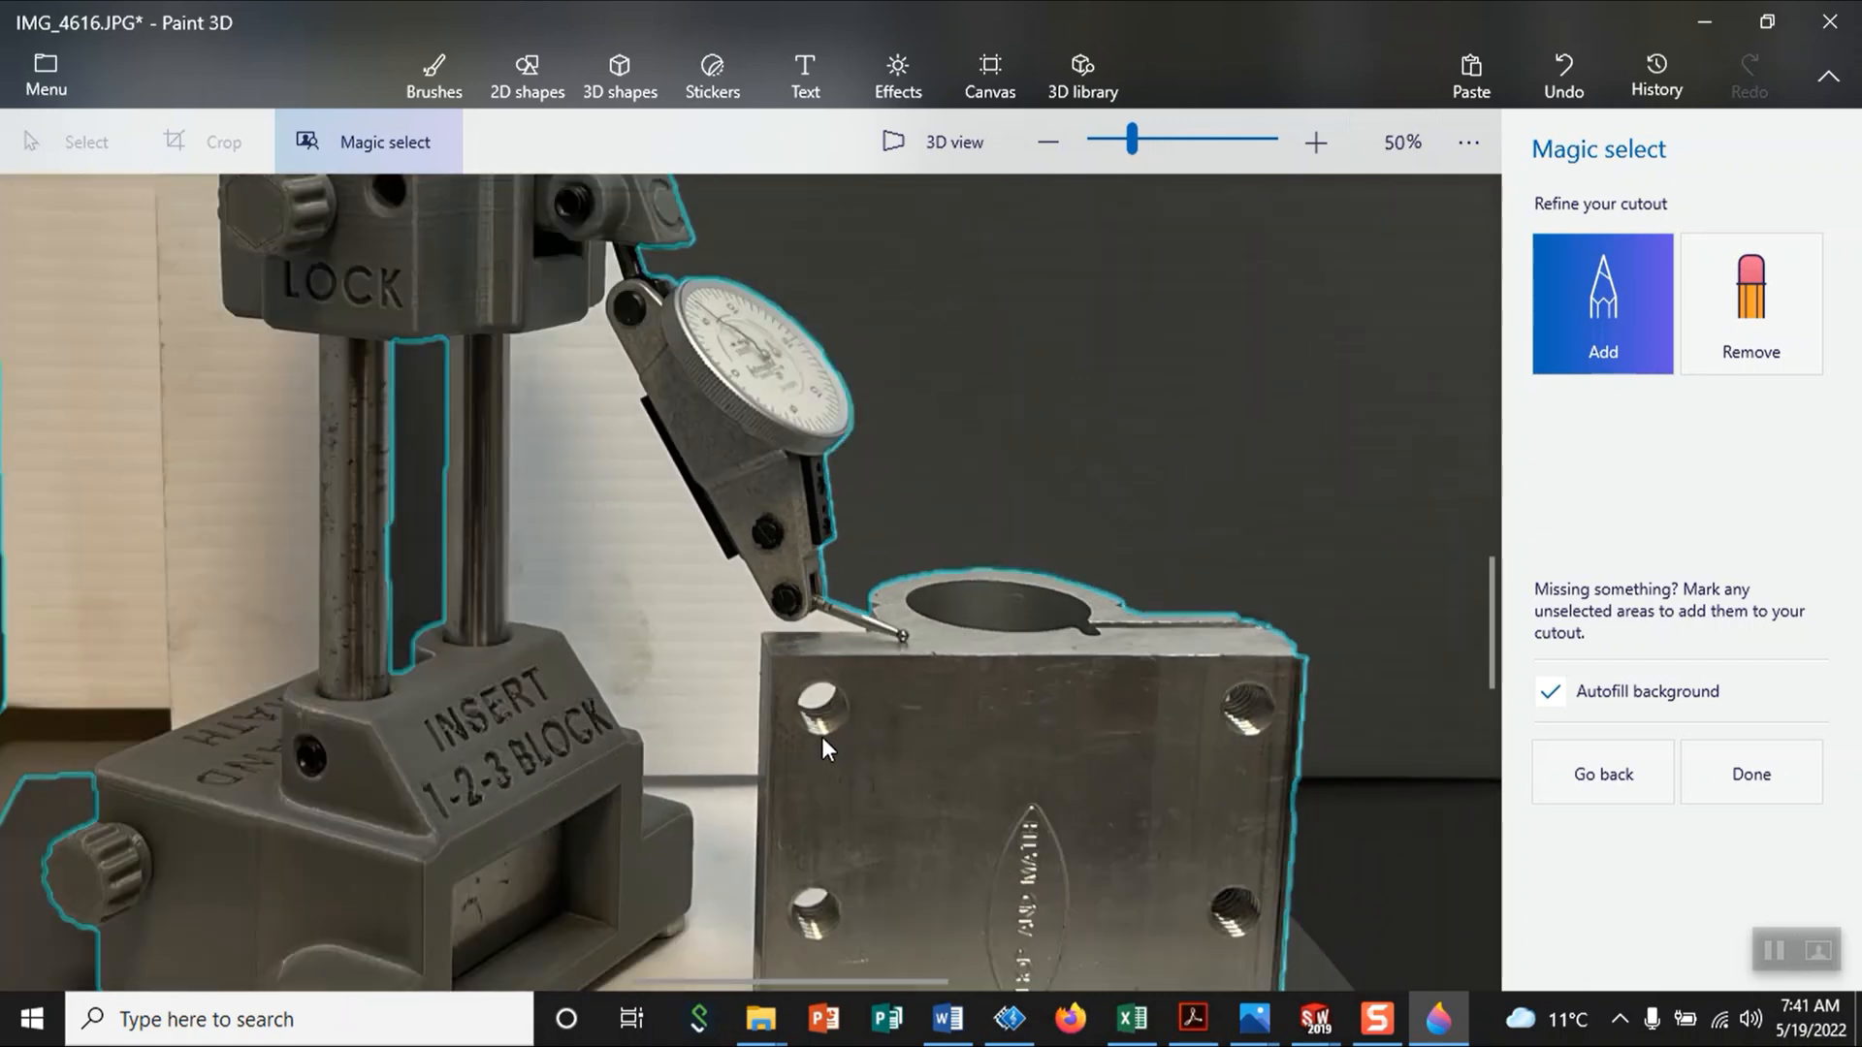
Step: Remove the wall and floor background beside the stand and between the stand and the block from the cutout
scroll(585, 747, down, 6)
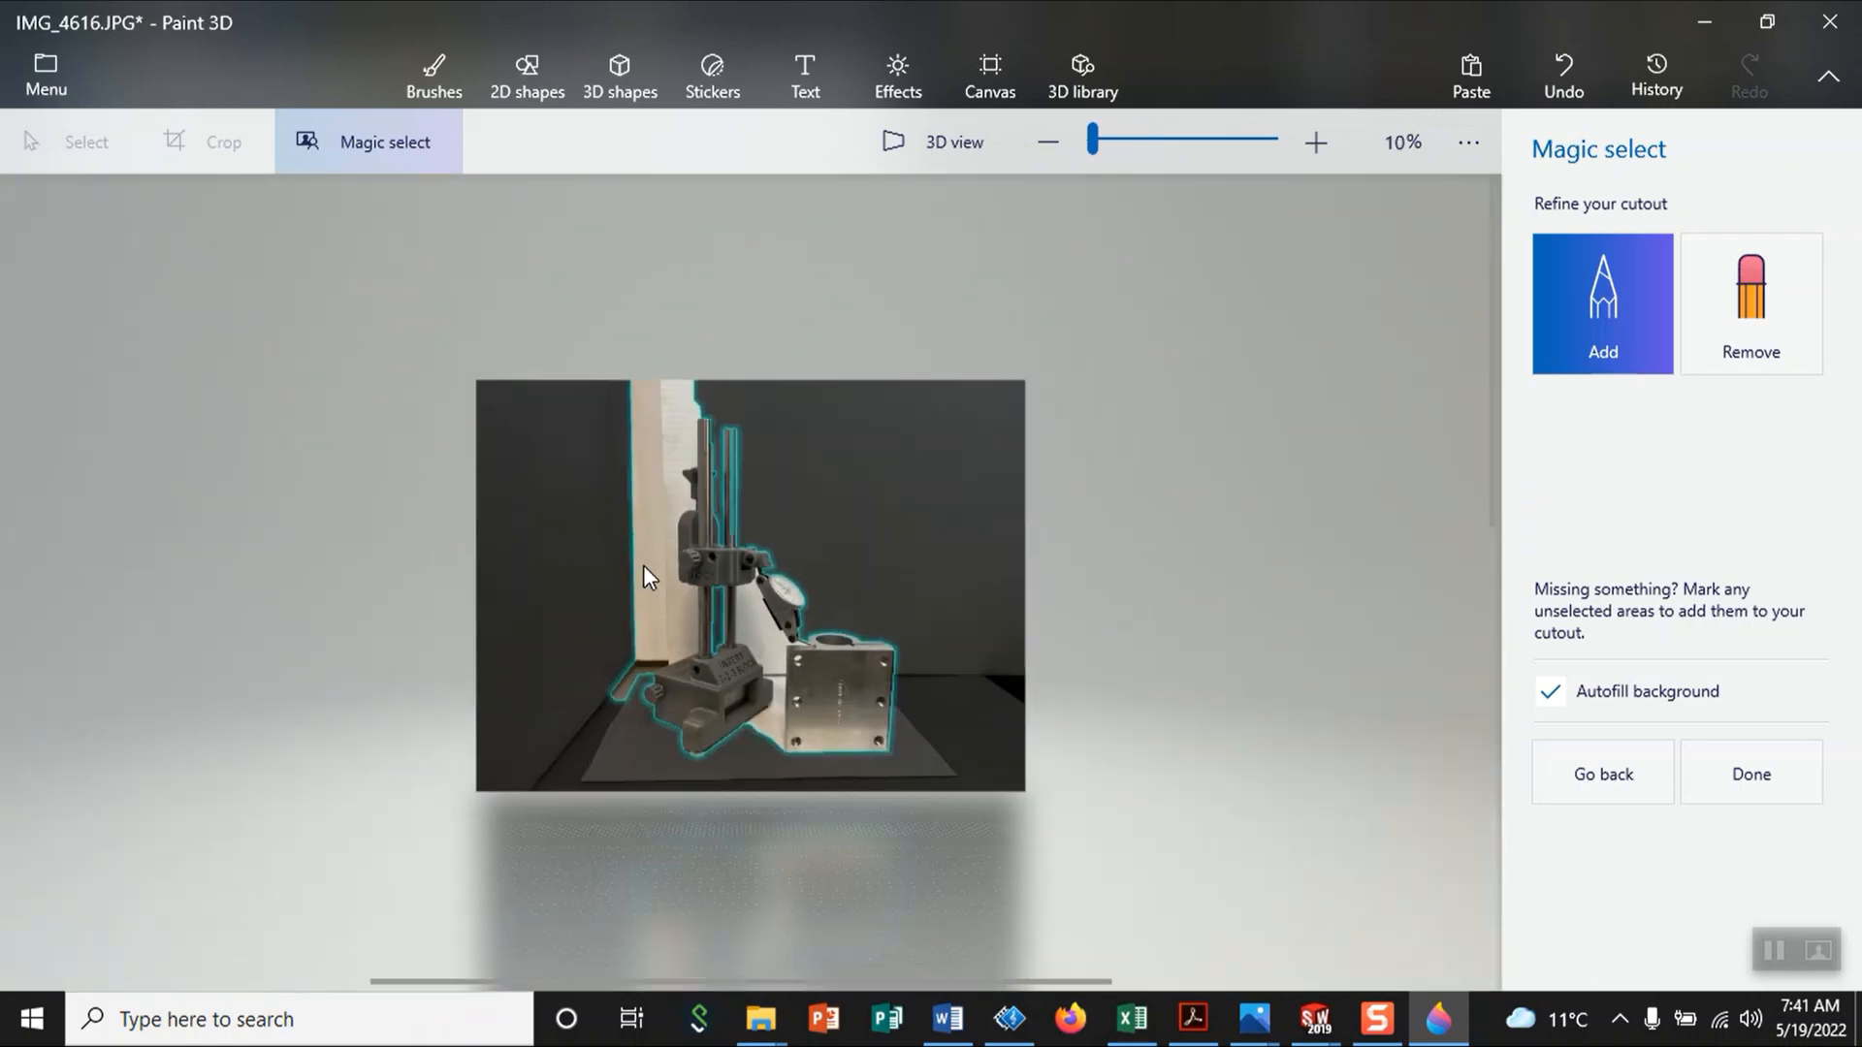
scroll(813, 707, up, 4)
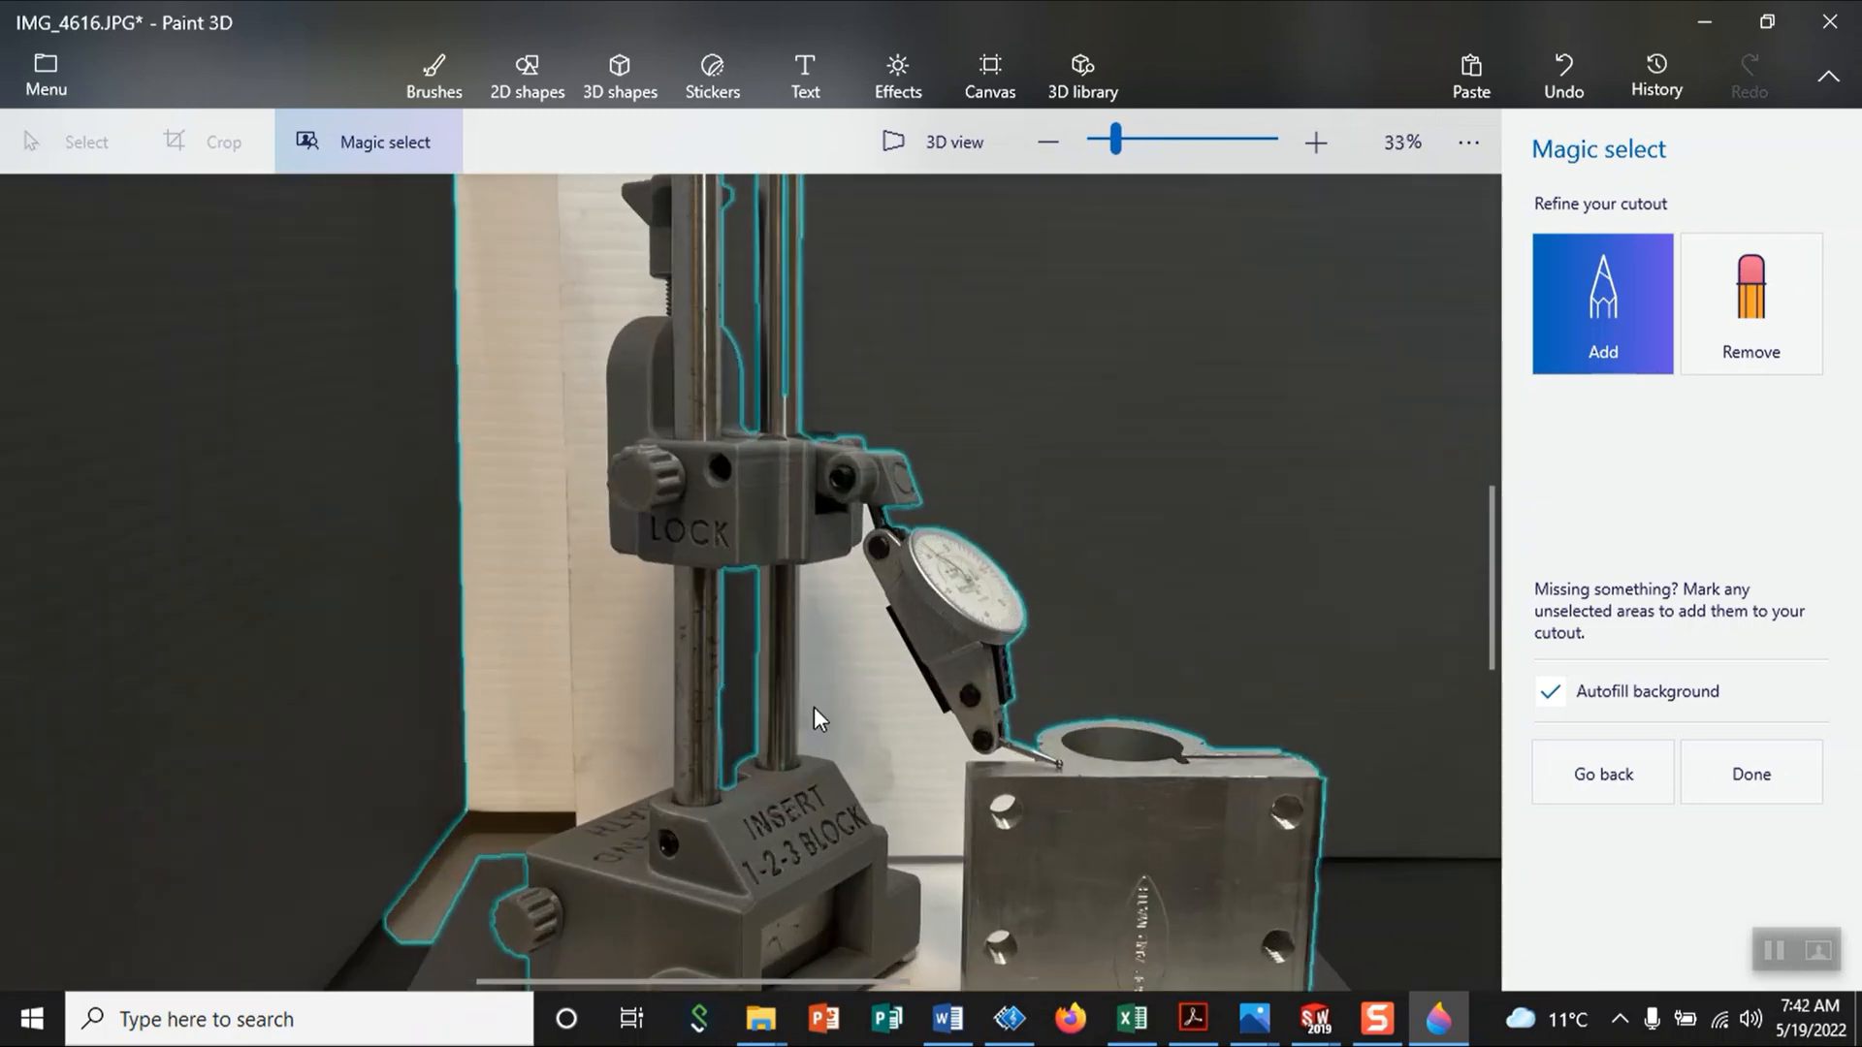
click(1744, 312)
drag(509, 260, 526, 761)
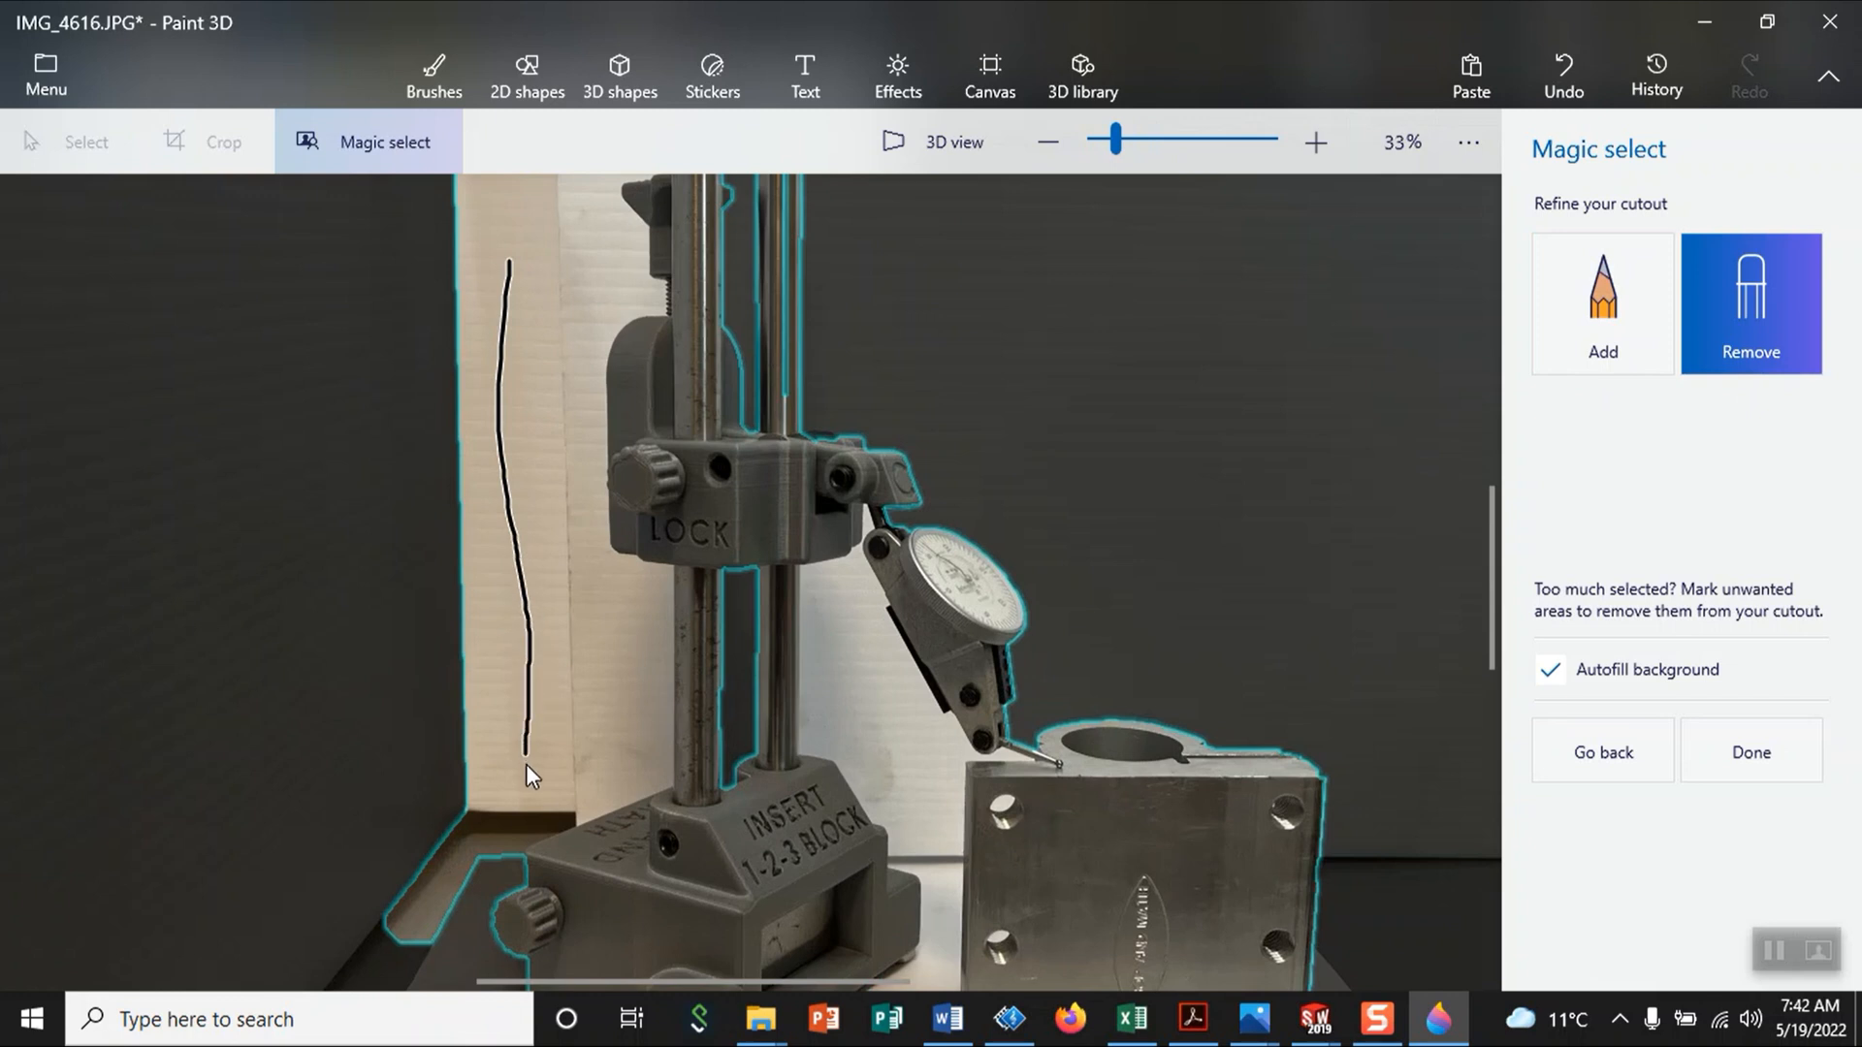
drag(467, 882, 468, 883)
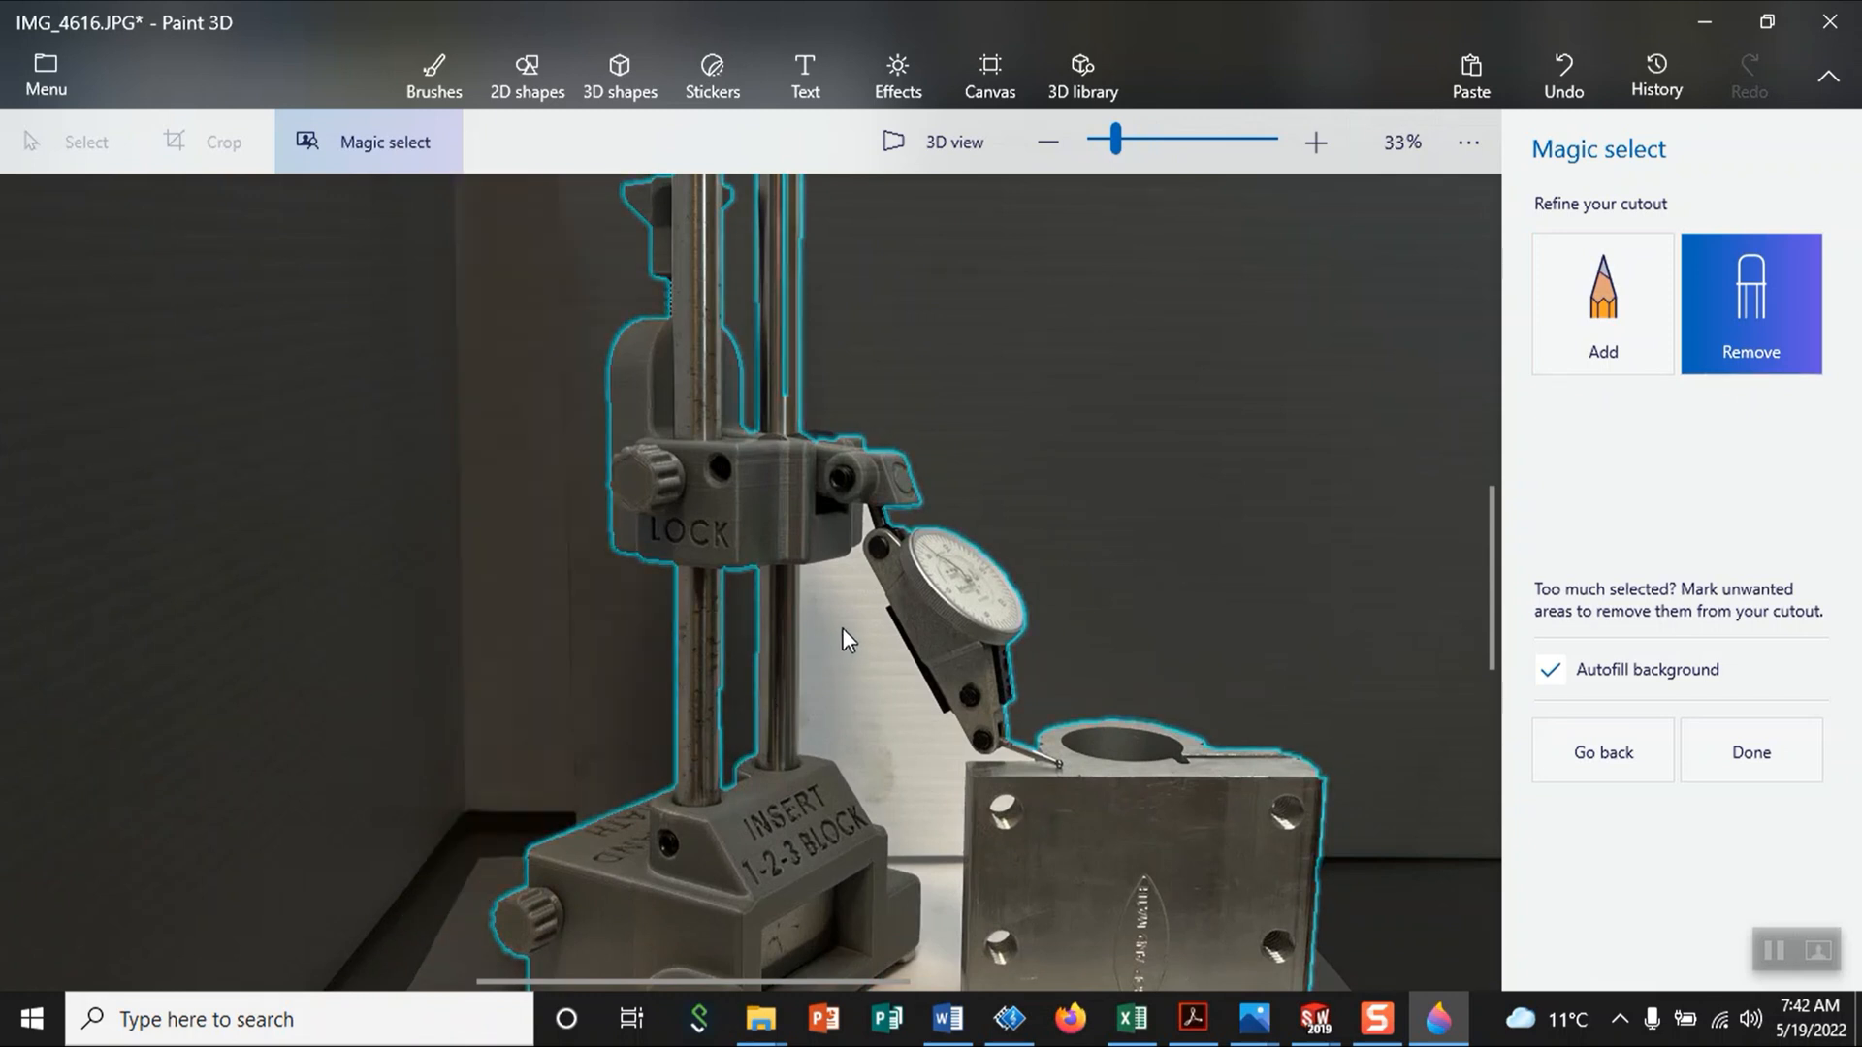
drag(934, 871, 948, 896)
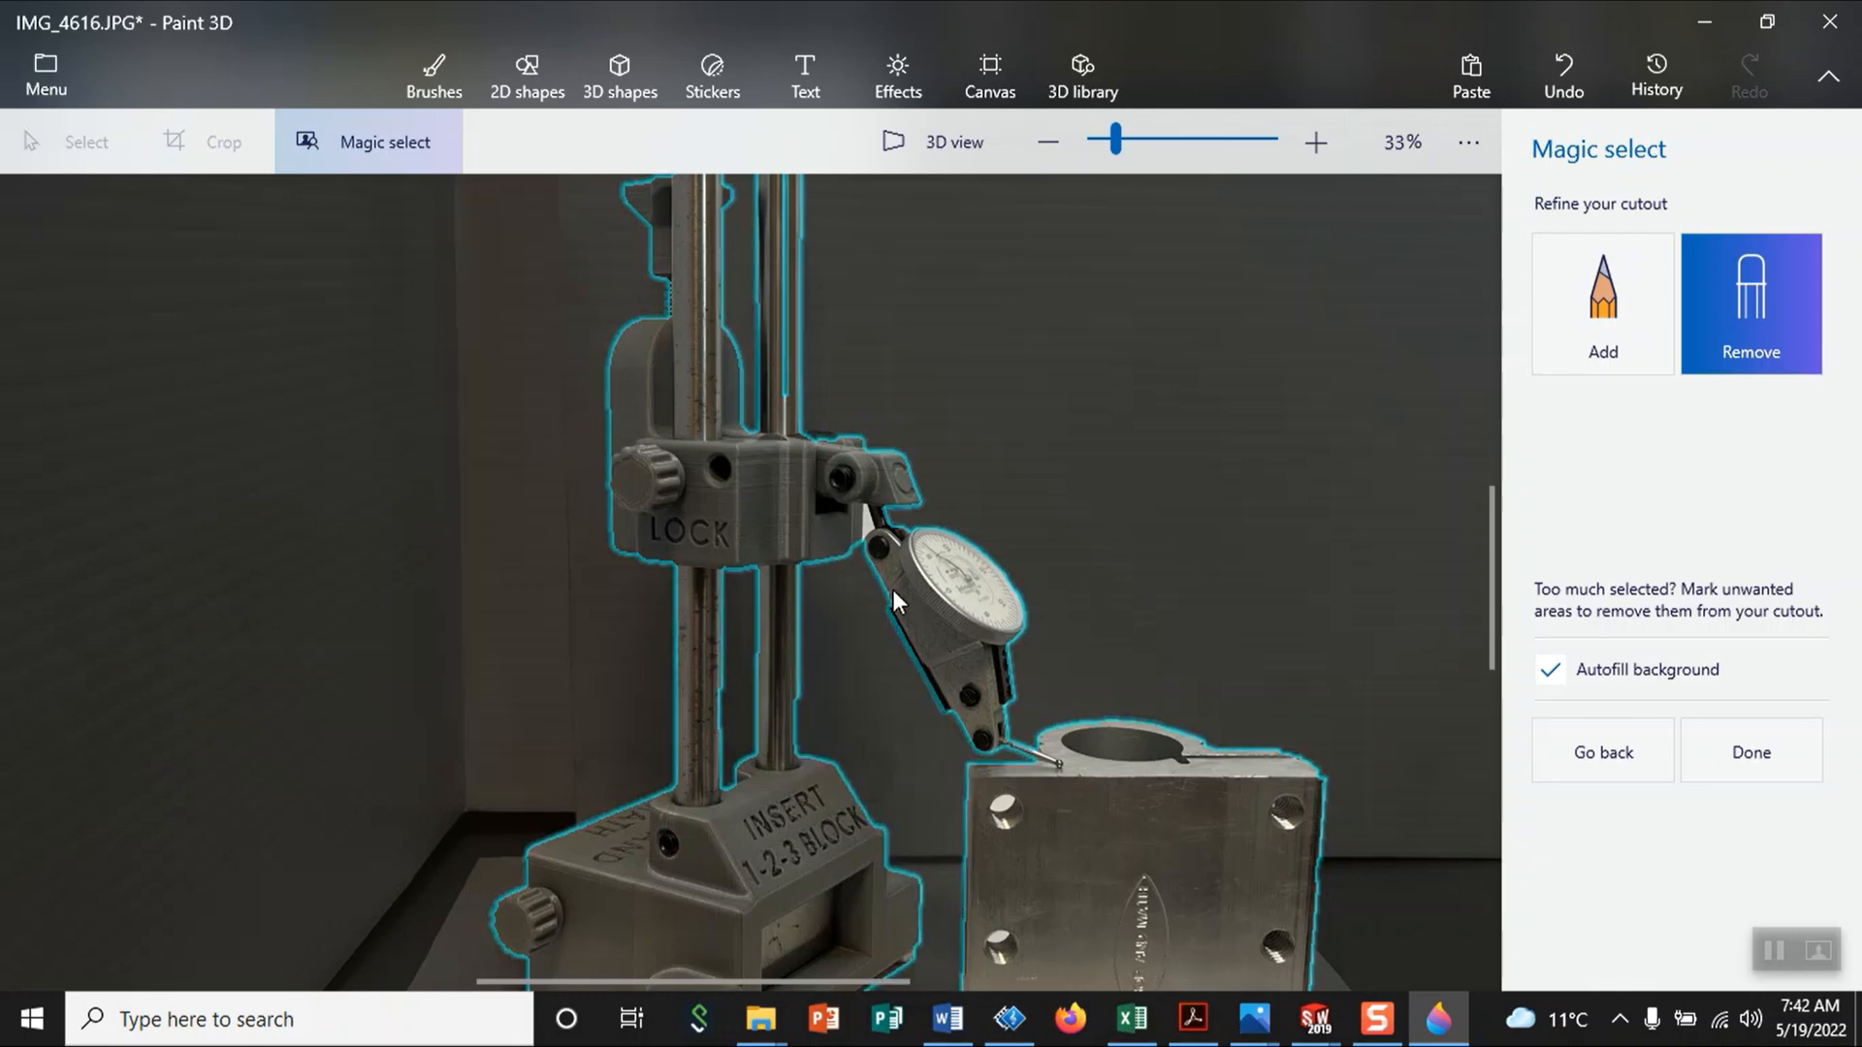
Step: Remove the small background gap between the stand's clamp and the dial indicator from the cutout
scroll(890, 588, down, 2)
scroll(787, 551, up, 3)
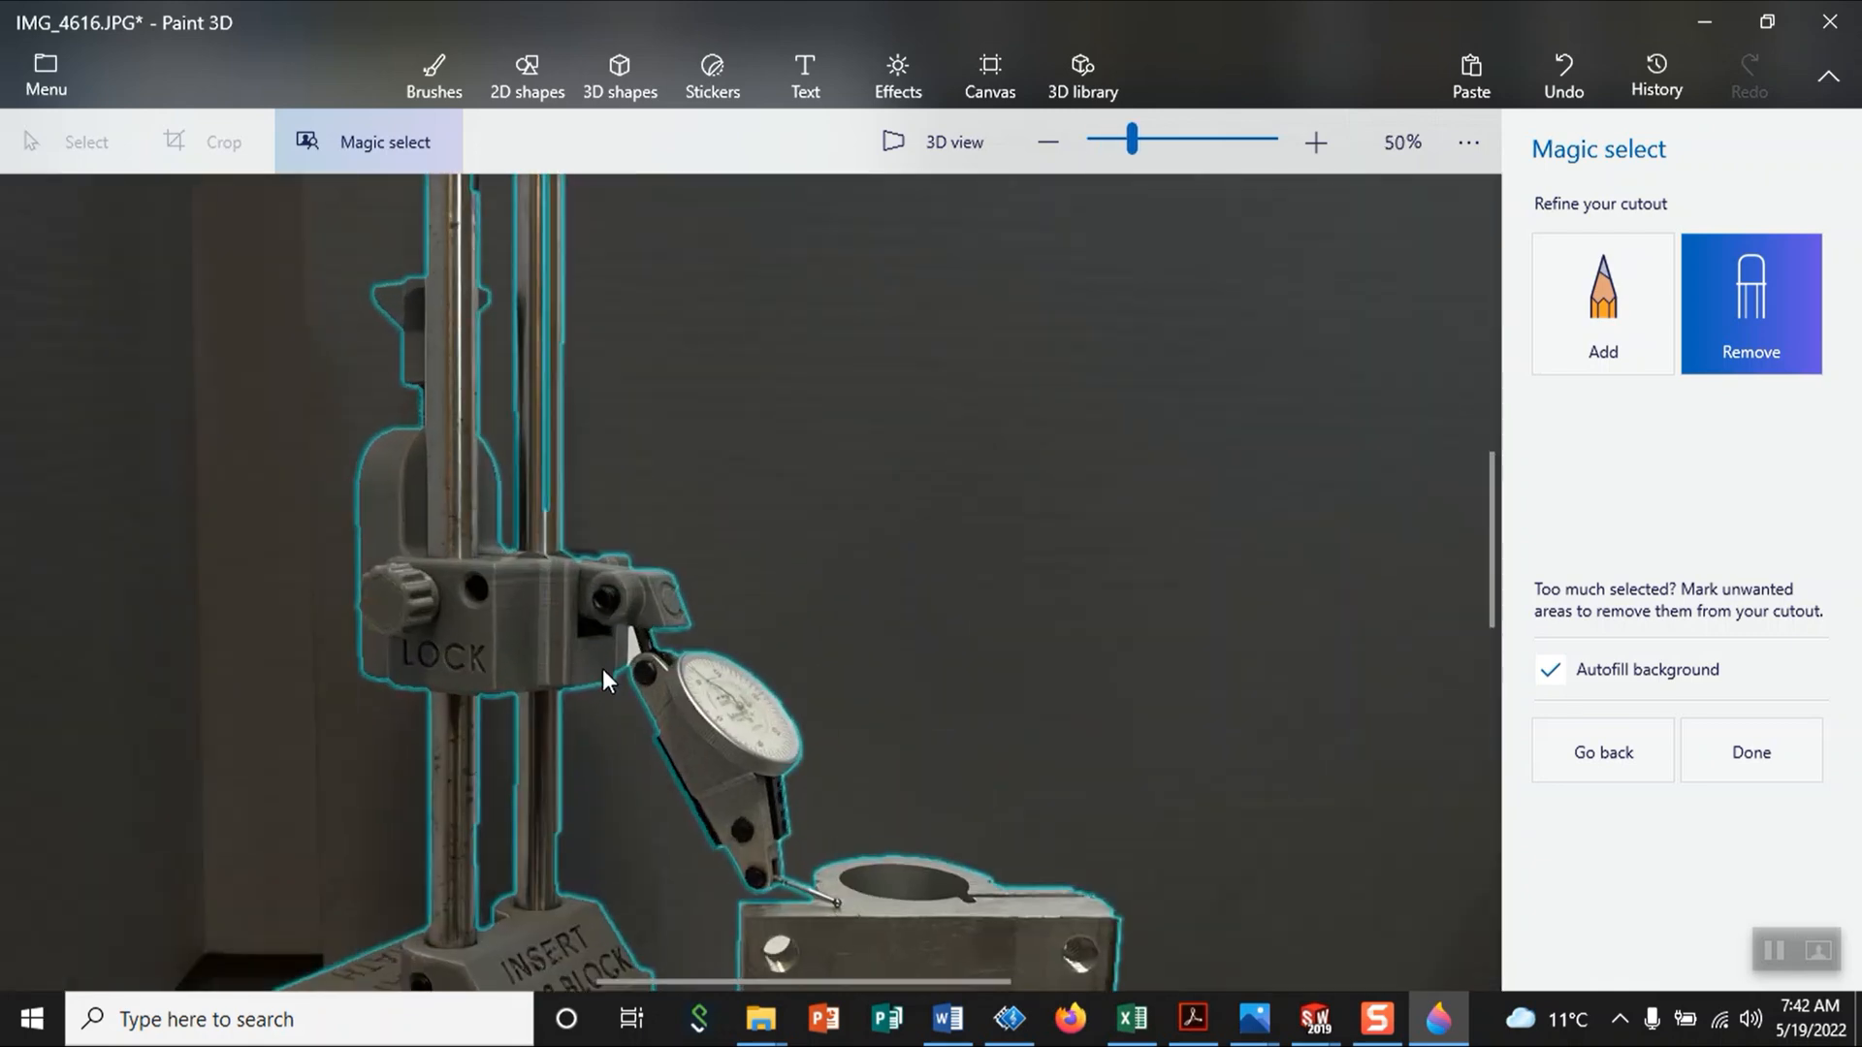
scroll(602, 667, up, 3)
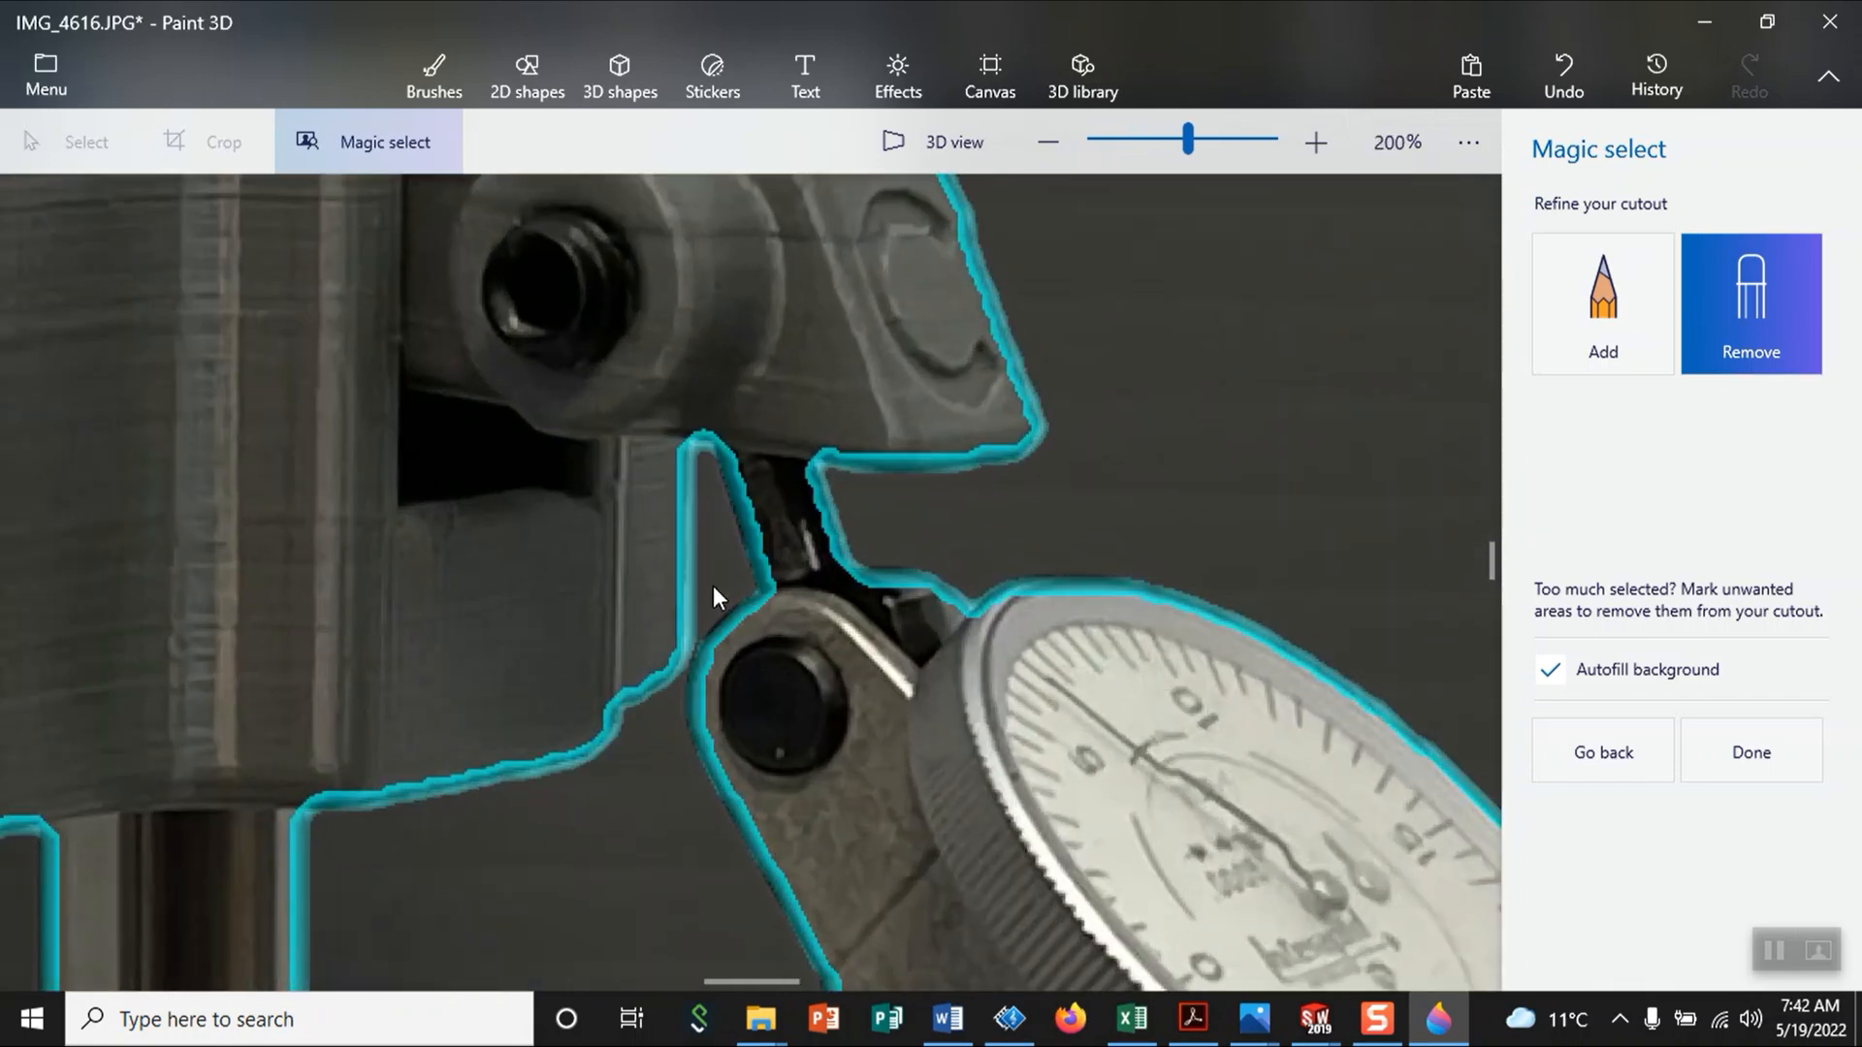
scroll(713, 587, up, 2)
Step: Remove the background showing through the block's upper-left and middle-left threaded holes from the cutout
scroll(713, 587, down, 5)
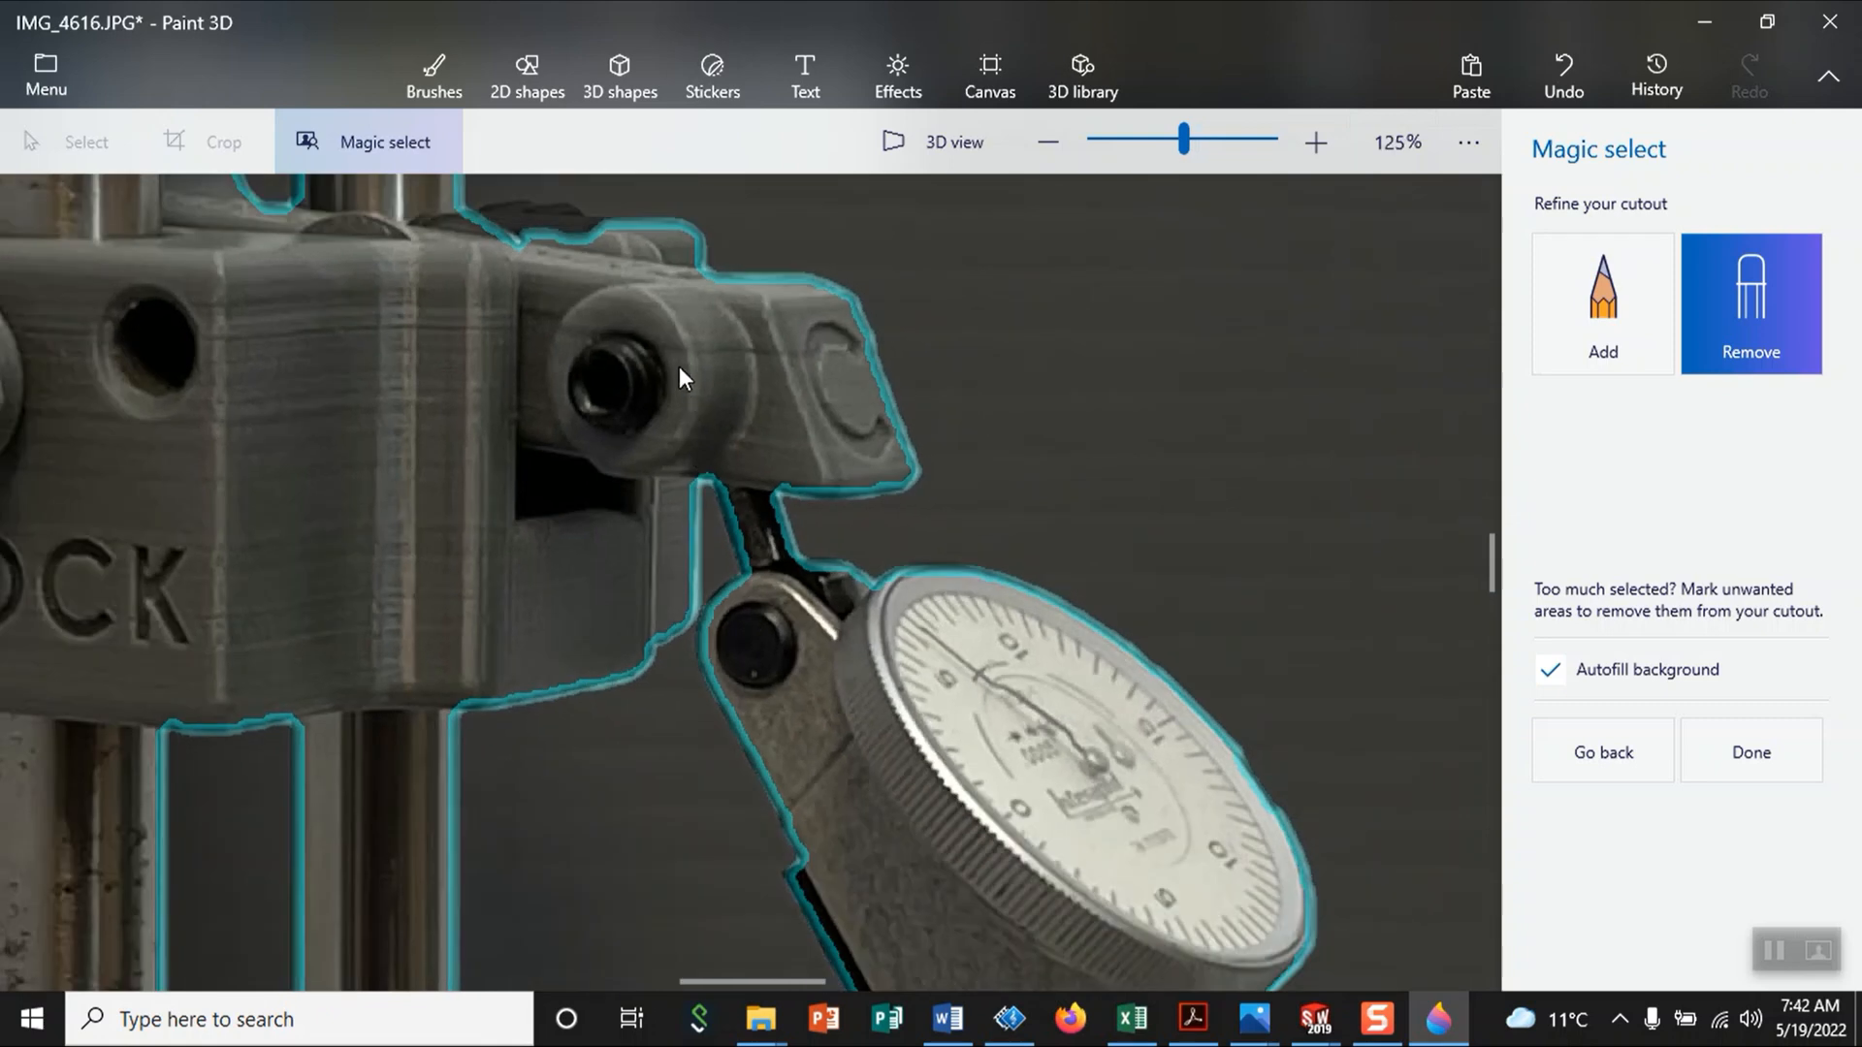
scroll(620, 353, down, 4)
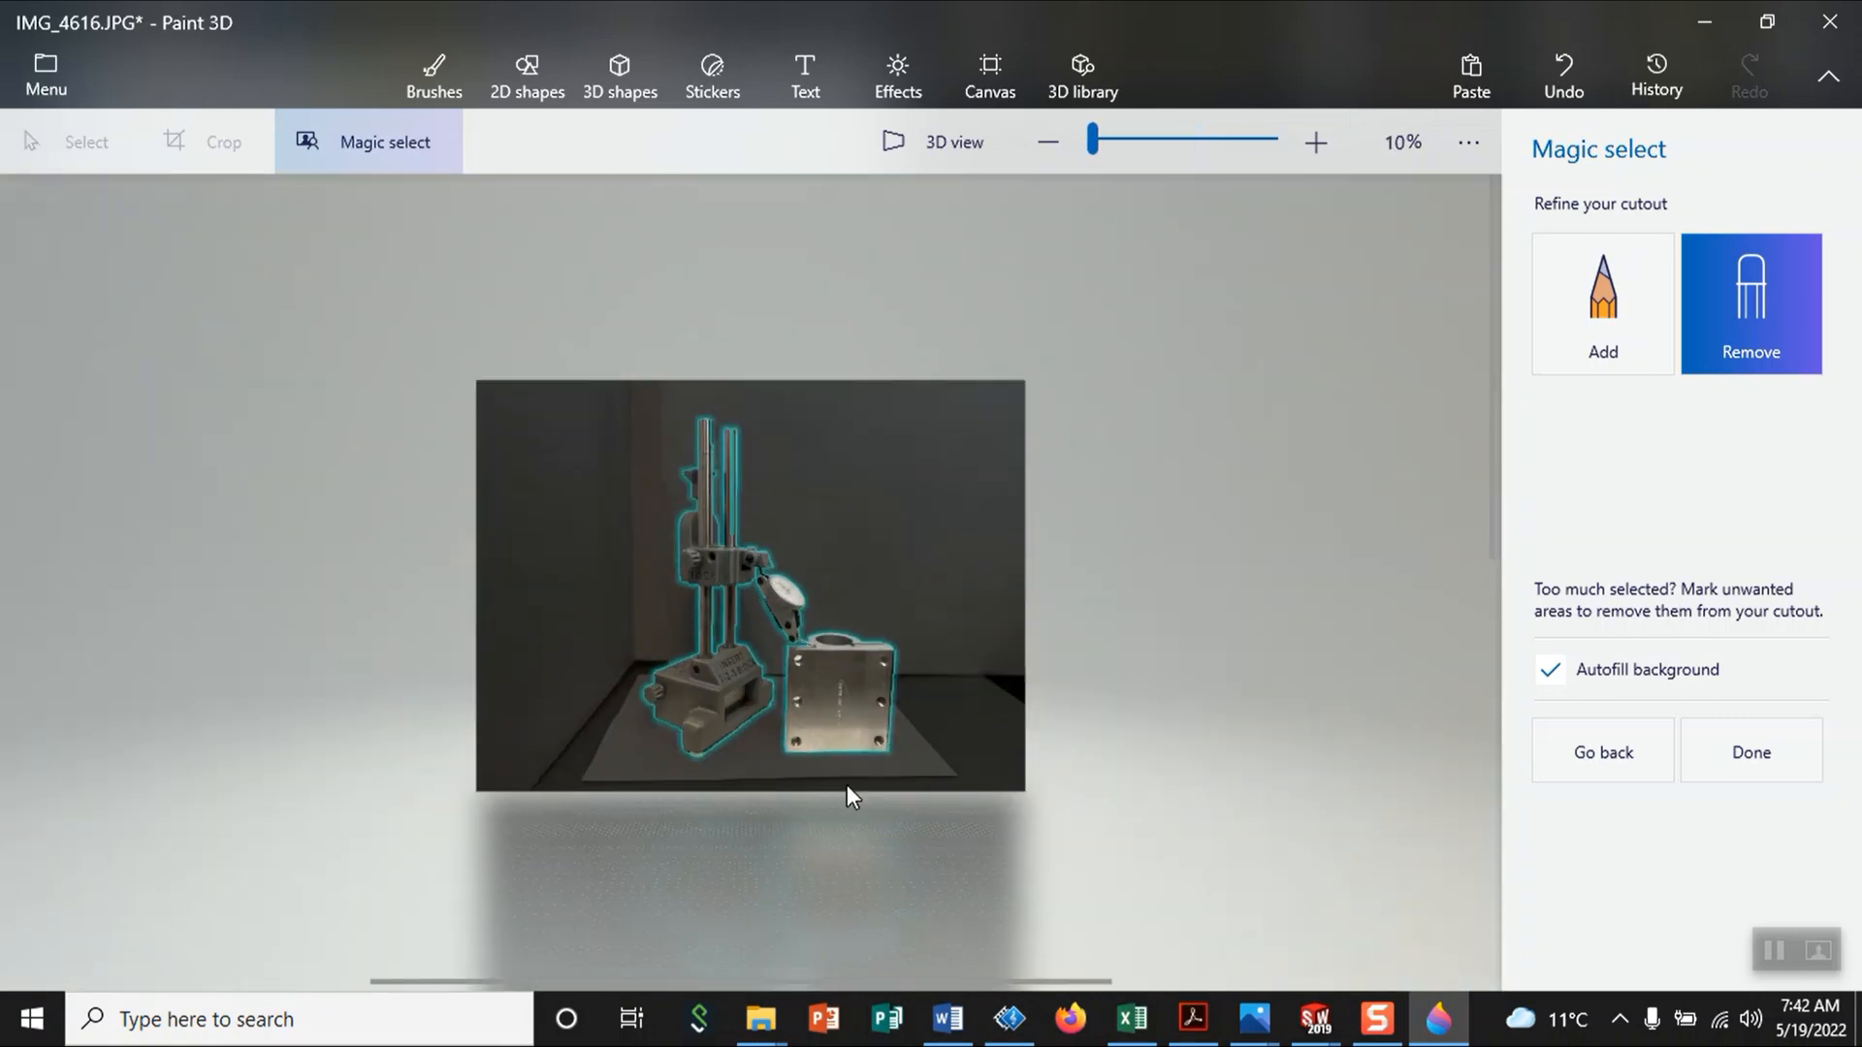
scroll(801, 771, up, 4)
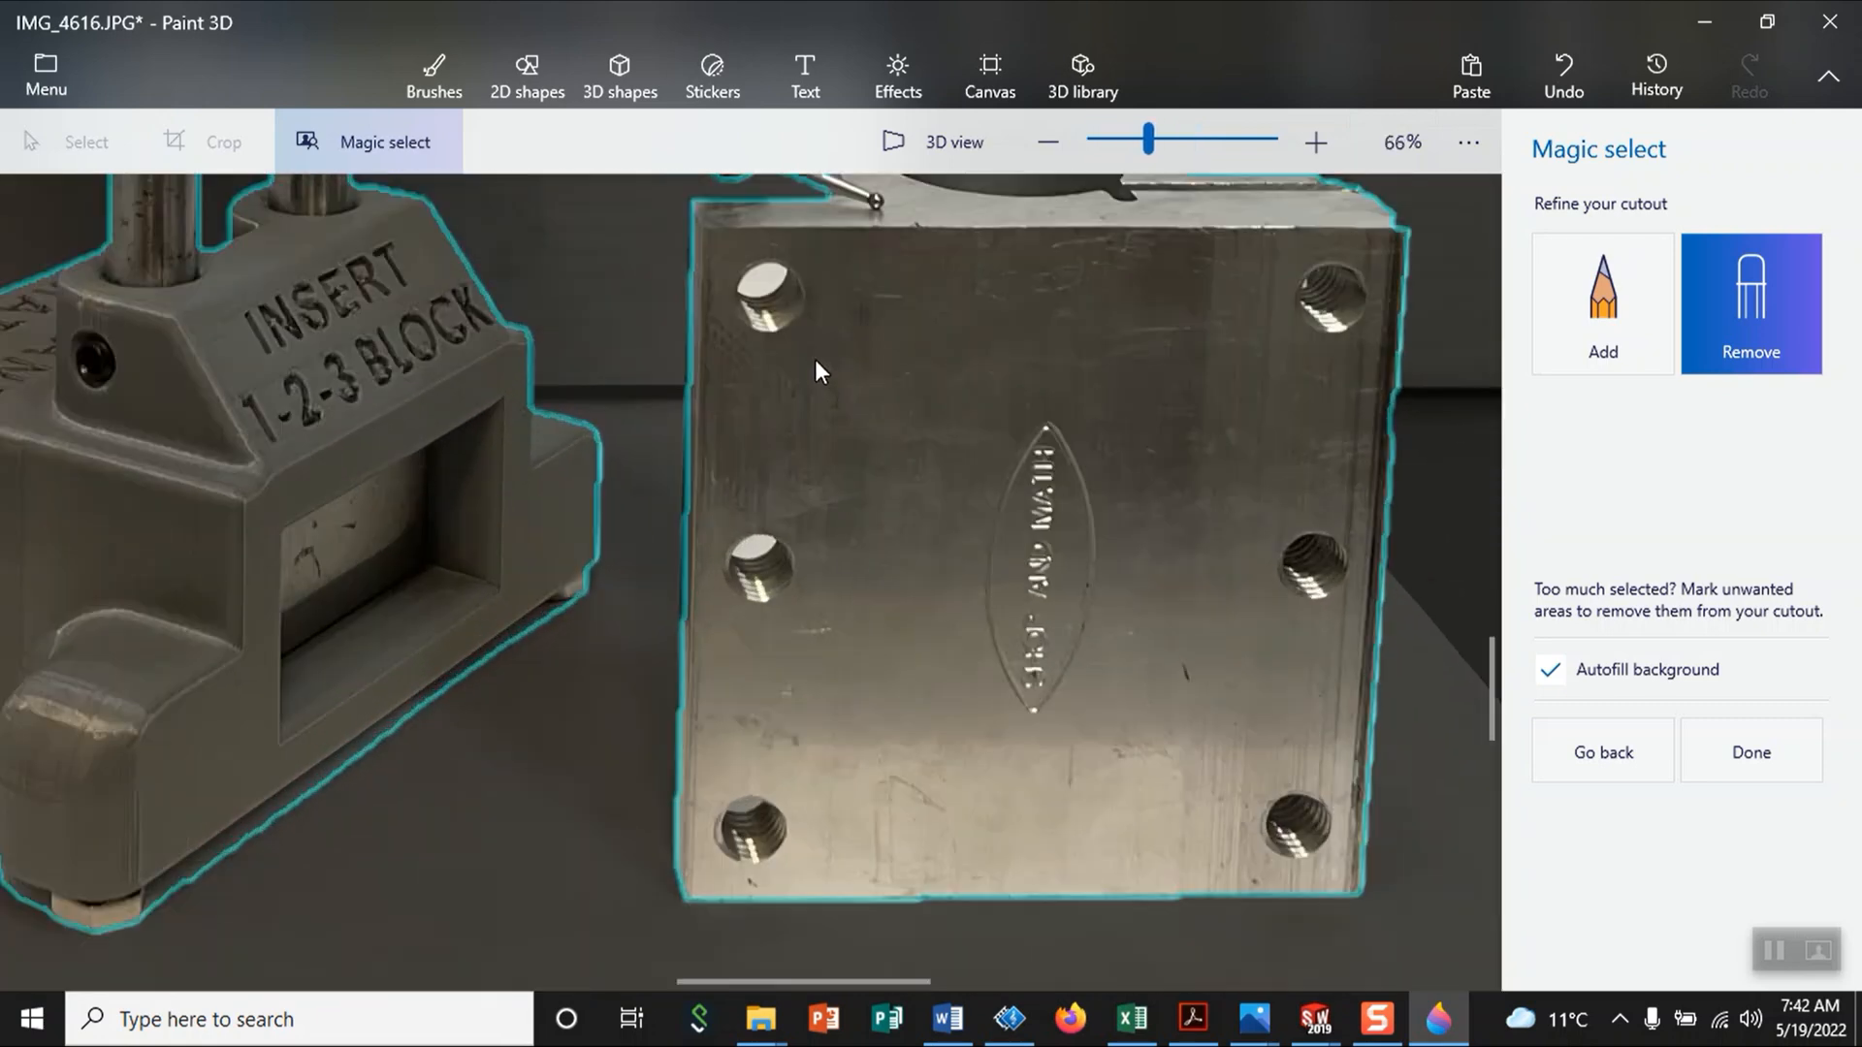
drag(772, 275, 755, 294)
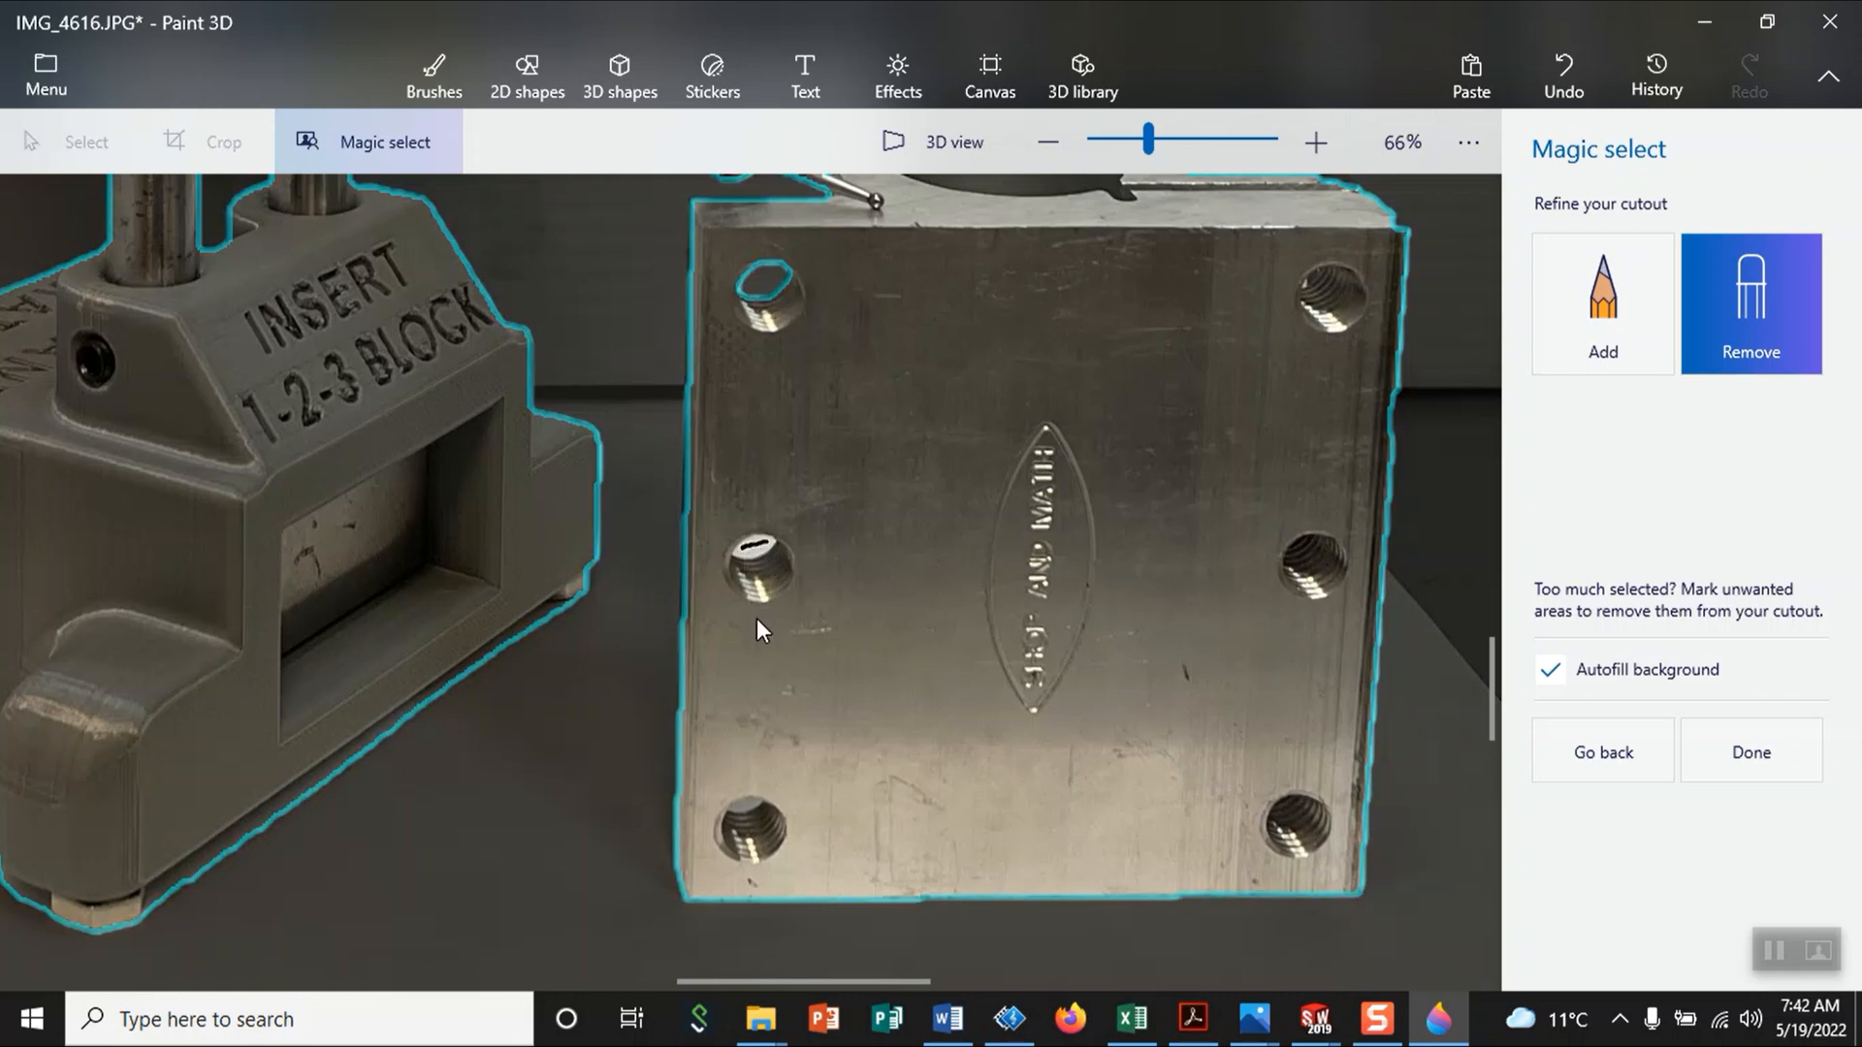
scroll(647, 732, up, 3)
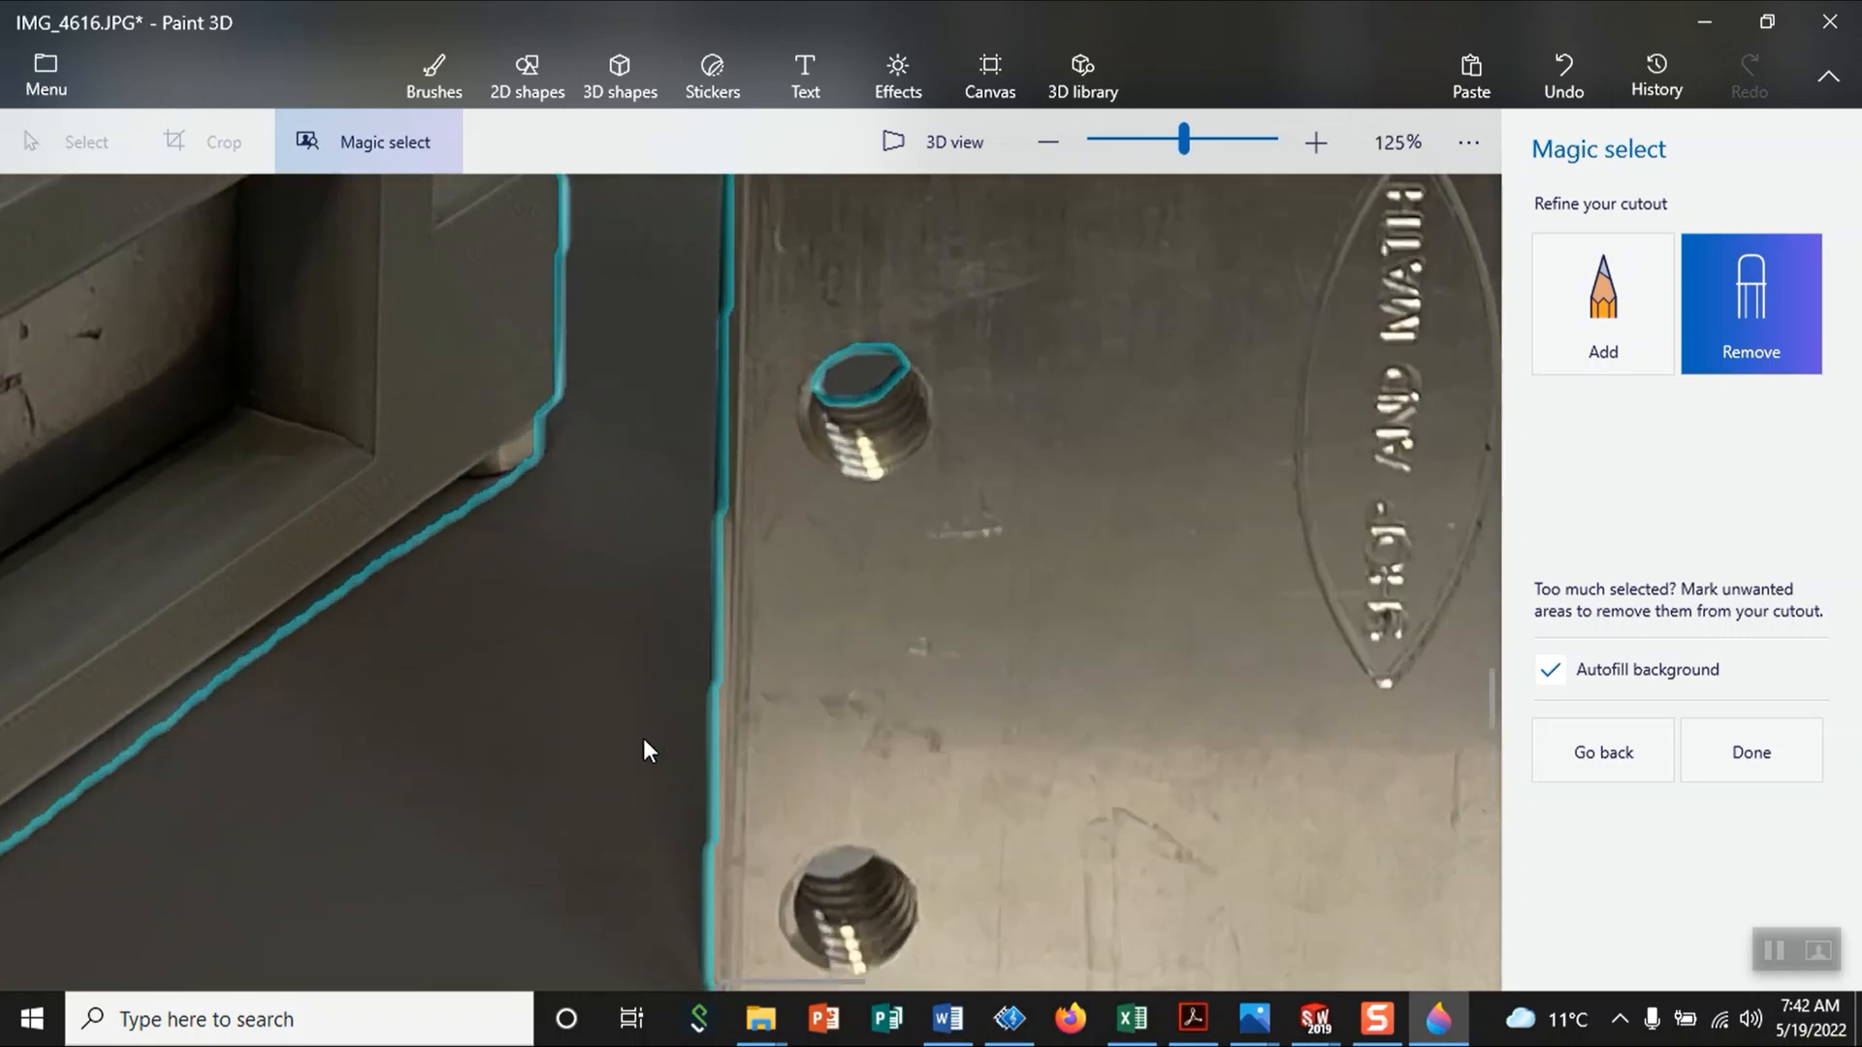
Step: Add the rear rod's missing highlight strip and top edge, plus the front rod's missing upper right edge, to the cutout
scroll(645, 742, down, 10)
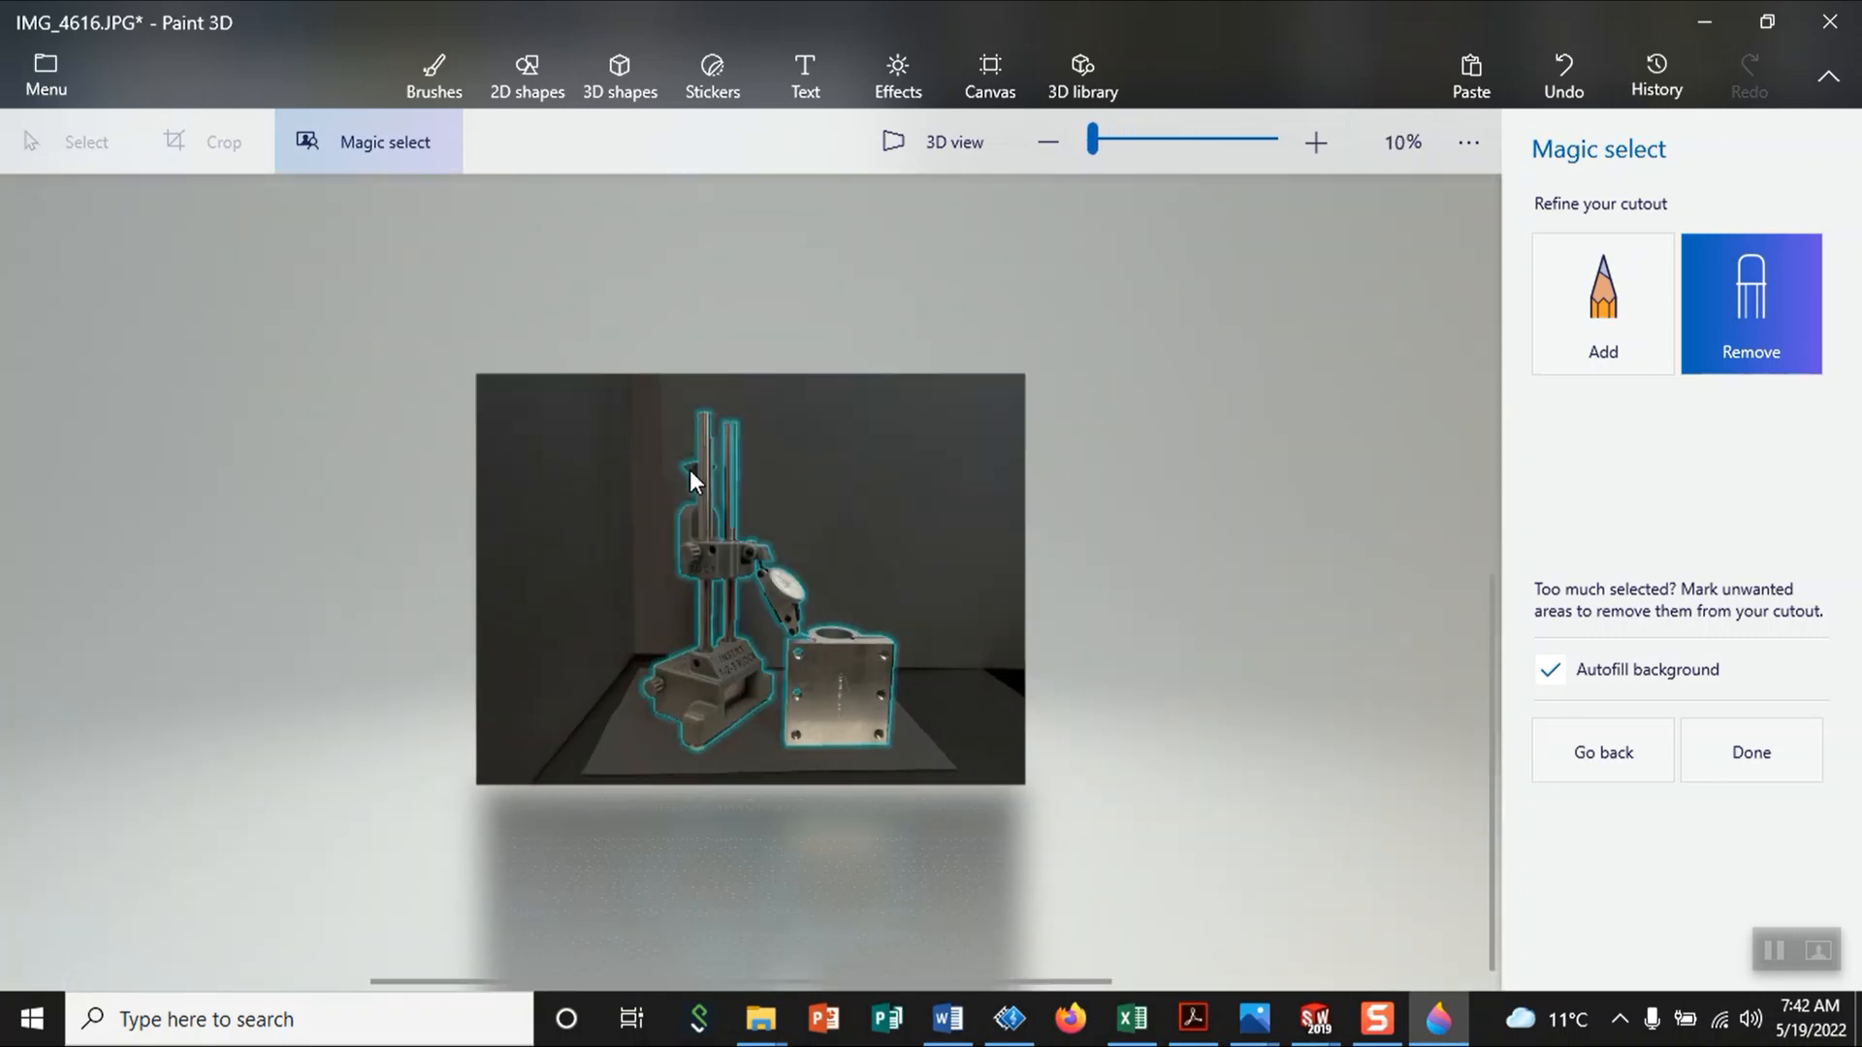
scroll(719, 462, up, 7)
scroll(742, 403, down, 1)
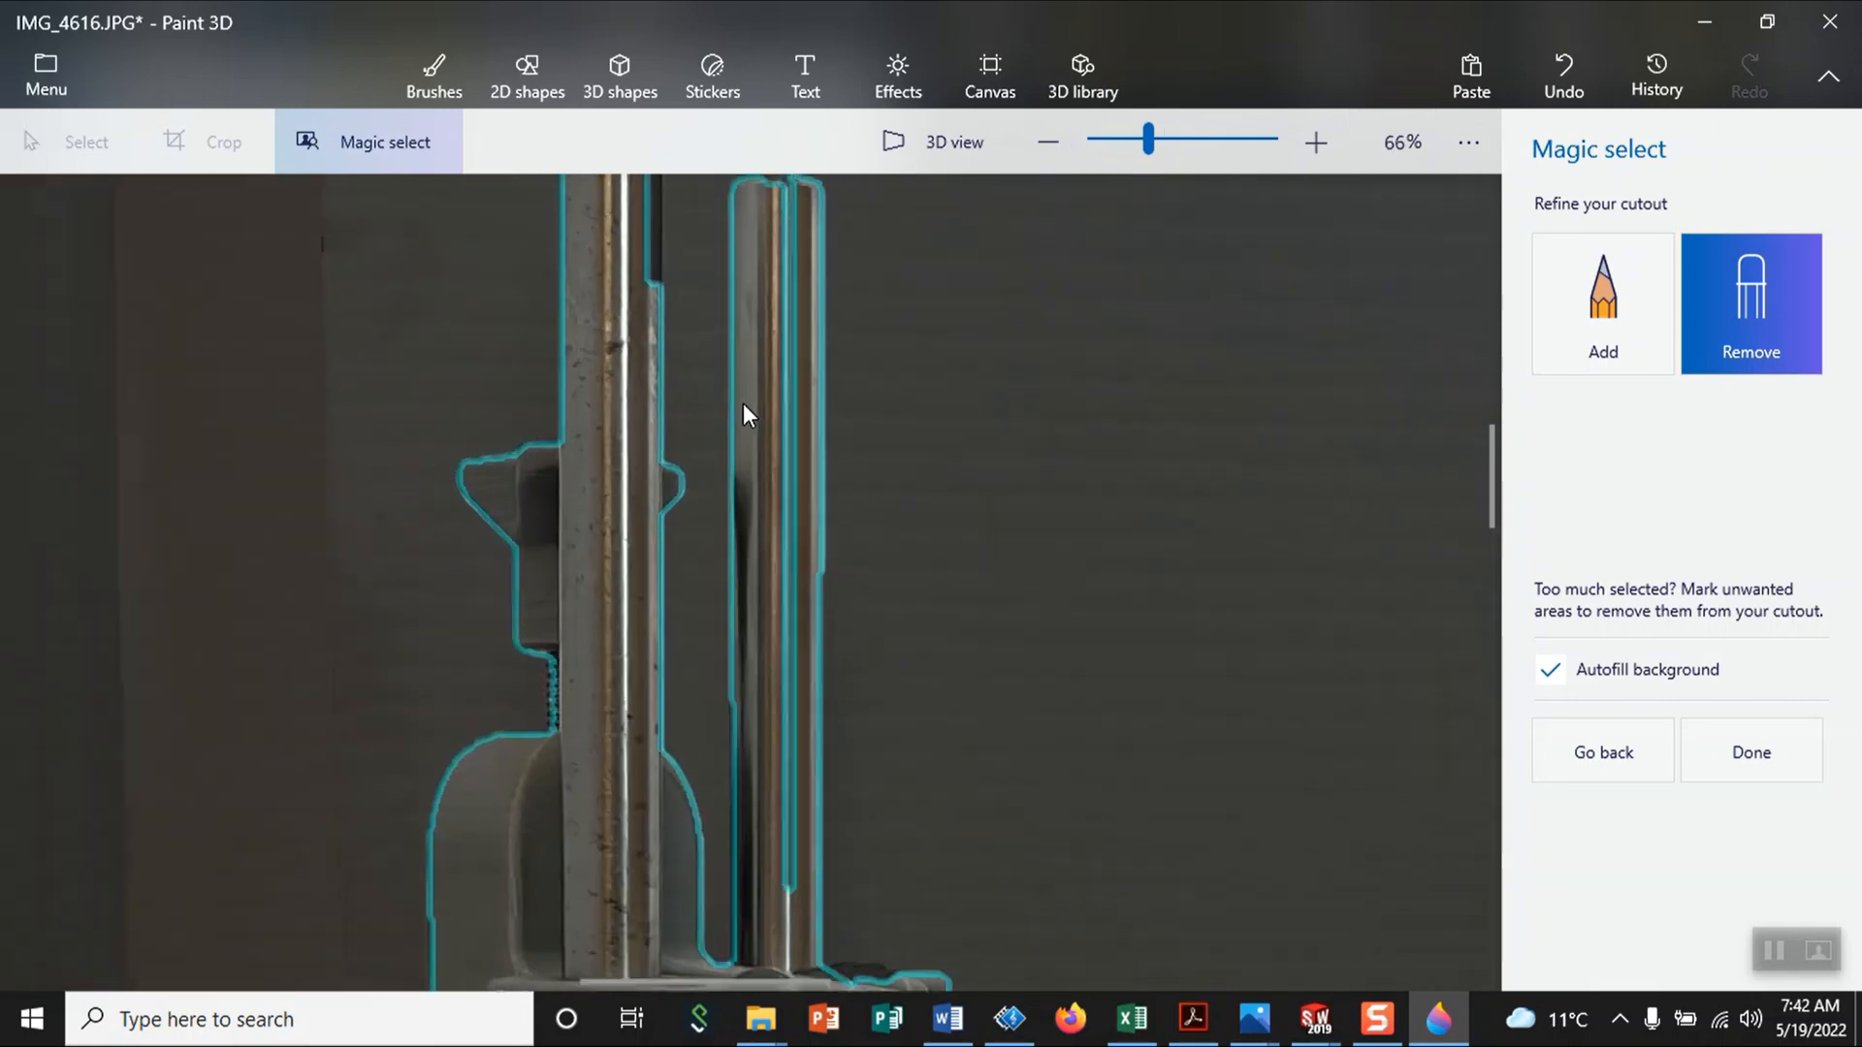
scroll(739, 408, down, 6)
scroll(712, 409, up, 6)
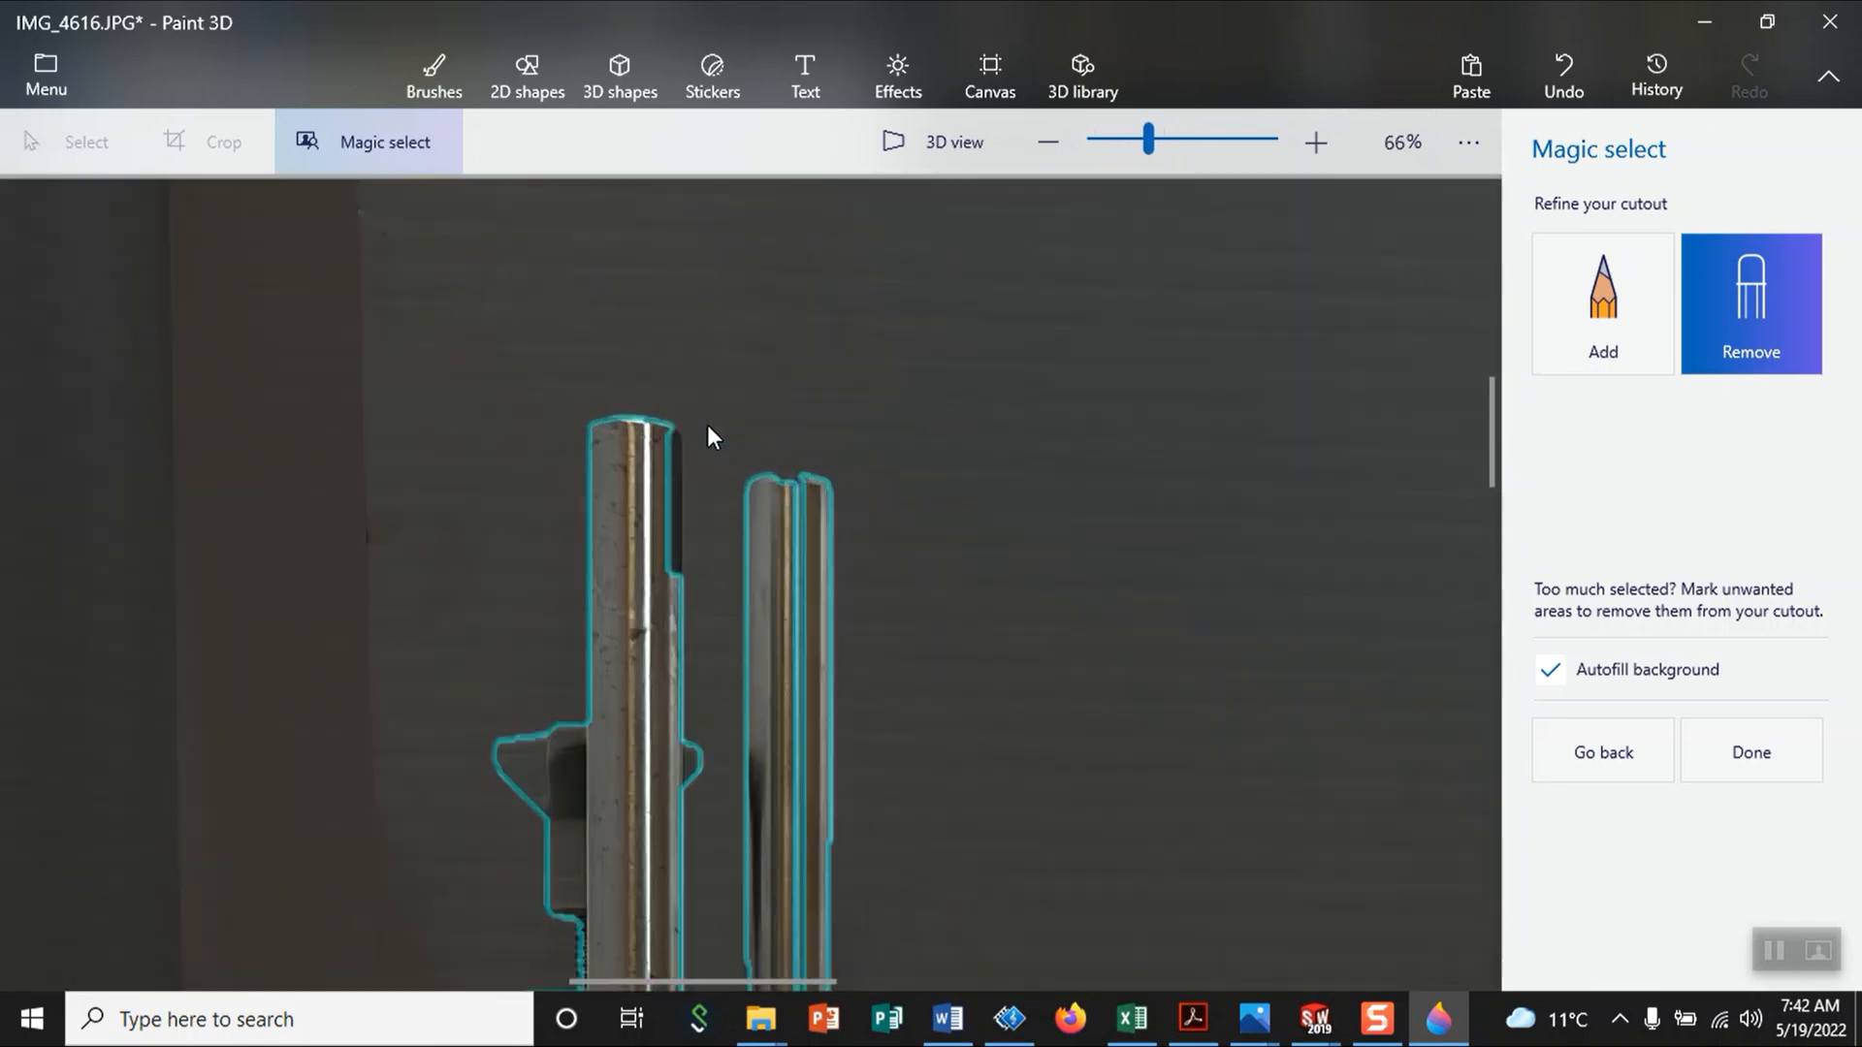
scroll(707, 425, up, 3)
click(1603, 303)
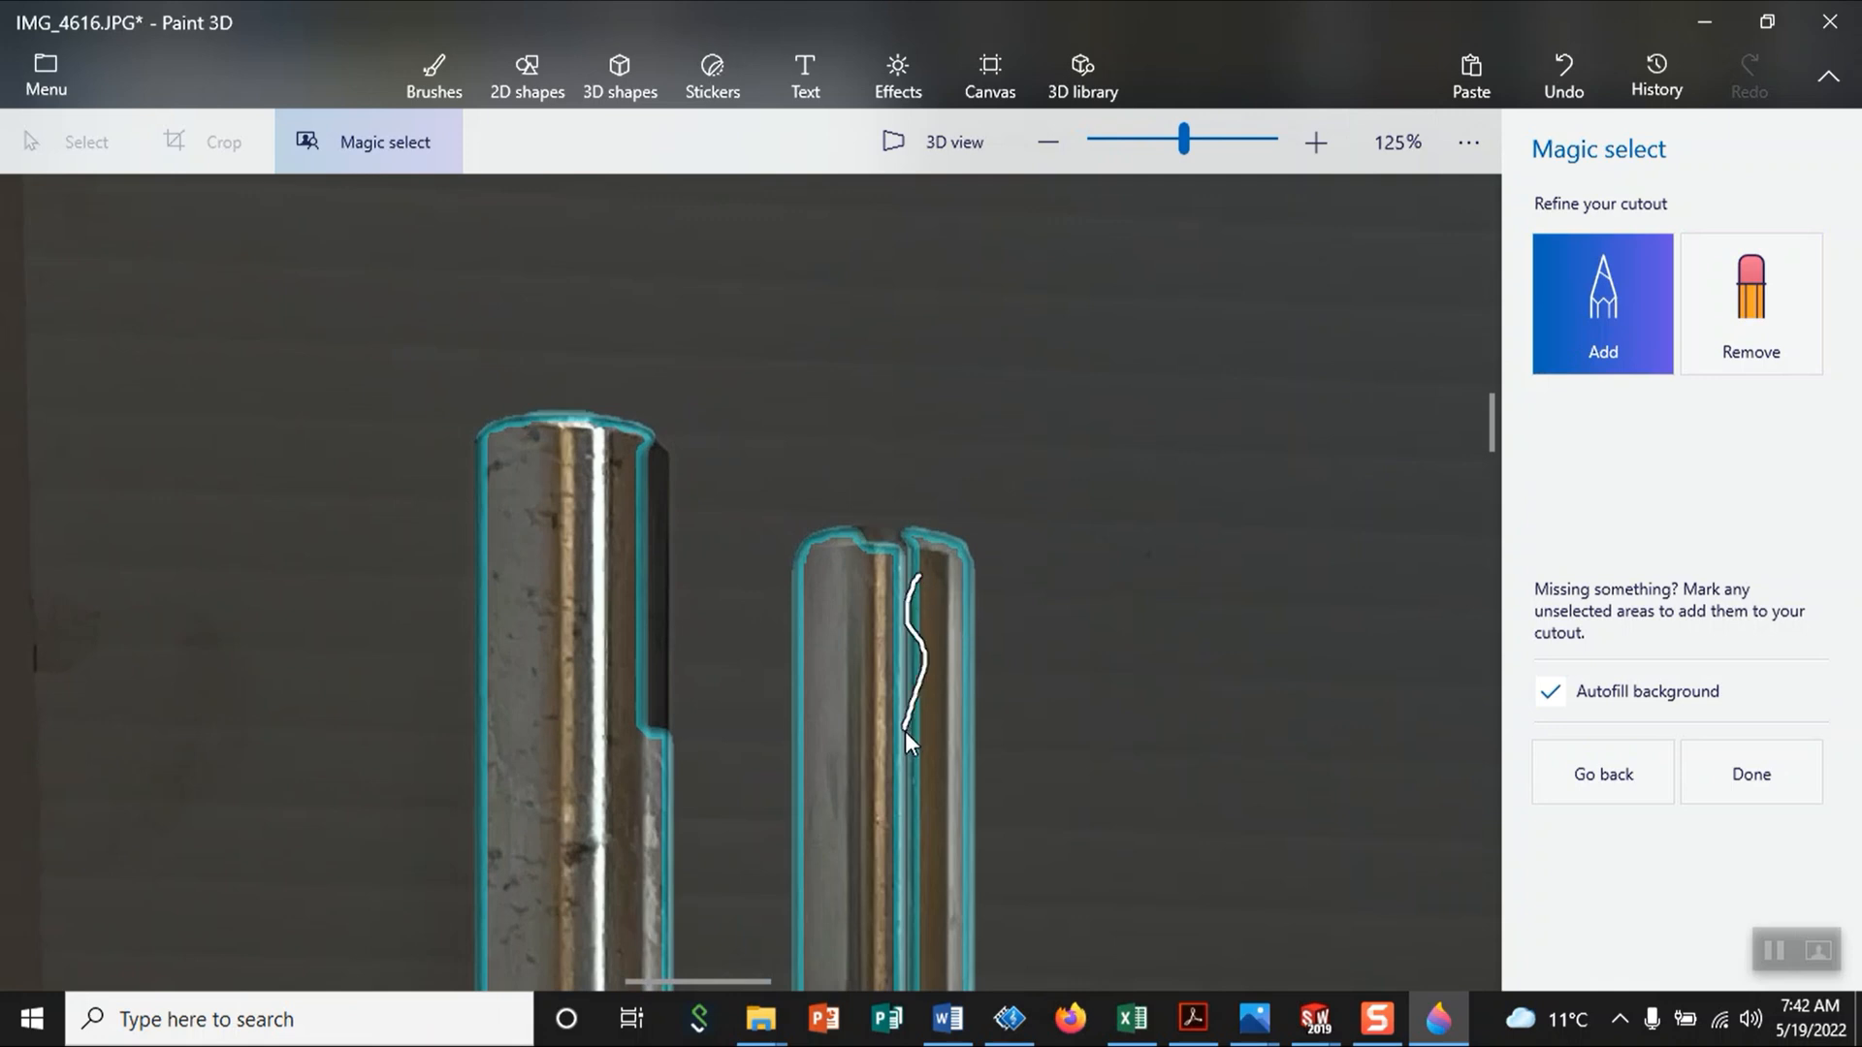
drag(917, 861, 887, 929)
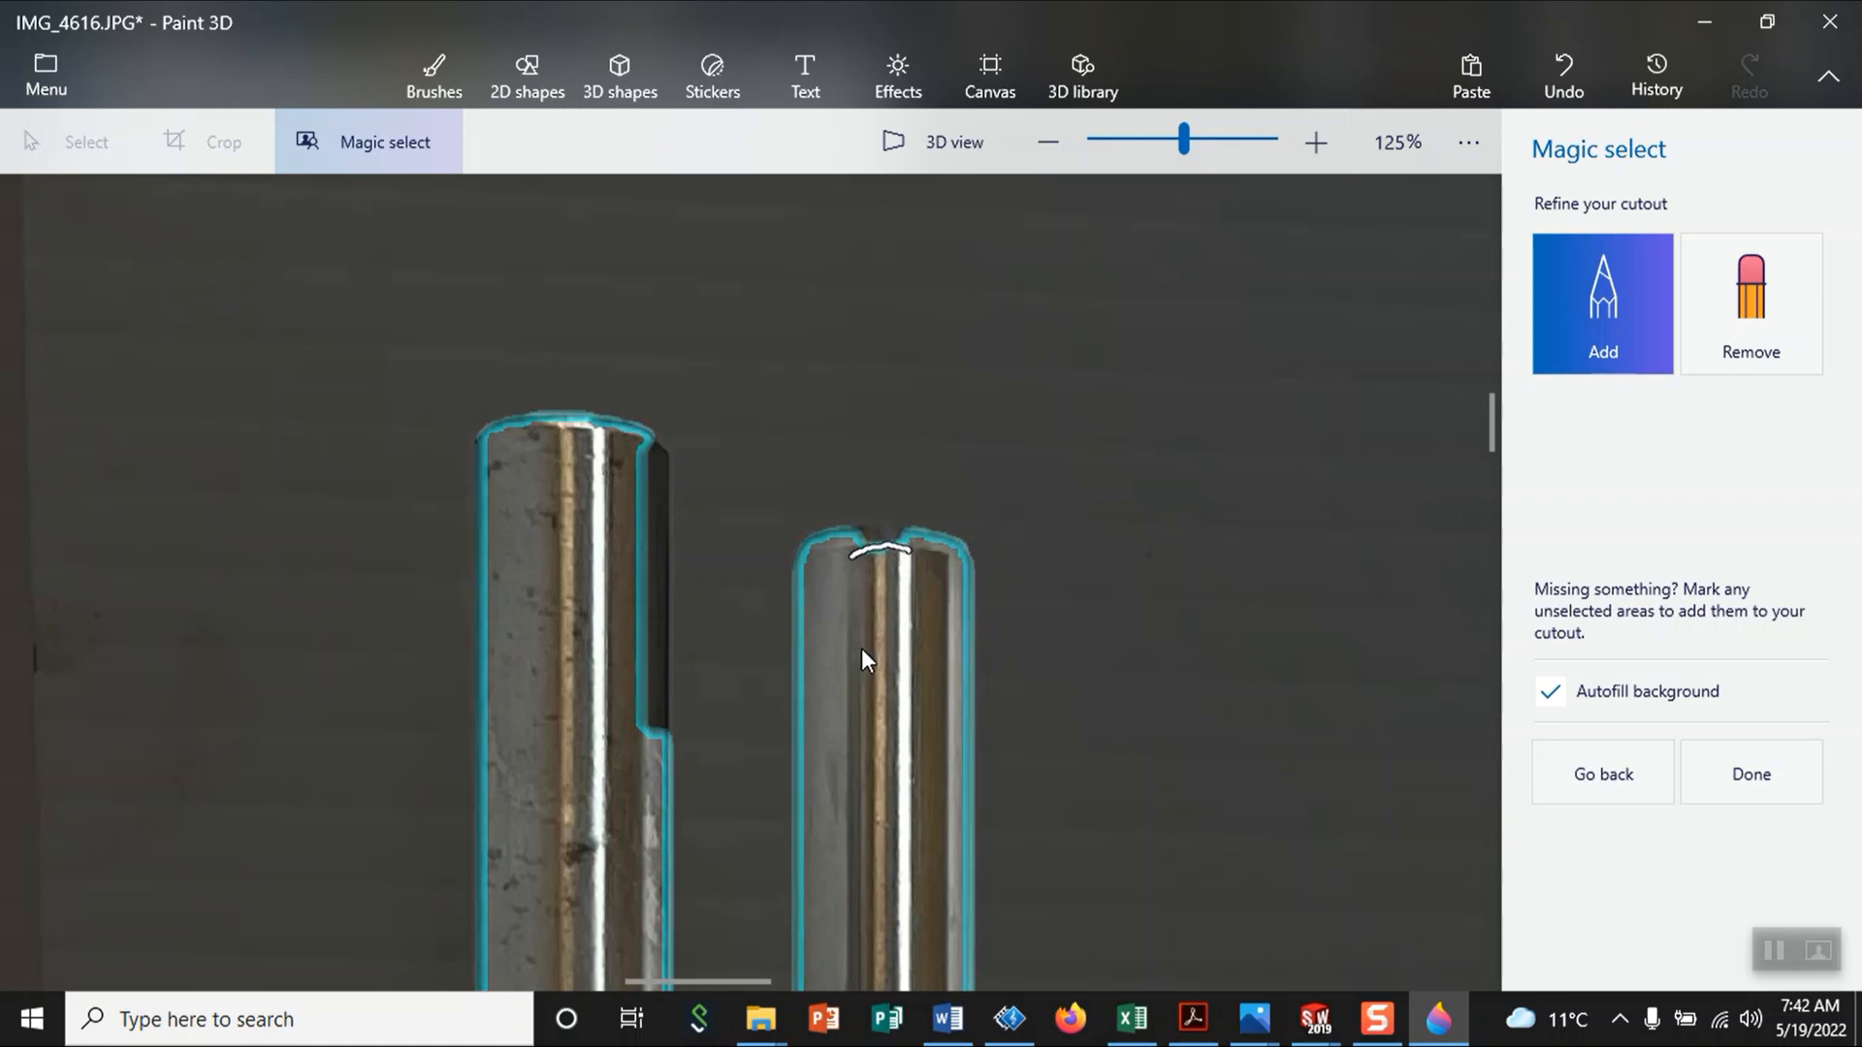
drag(622, 453, 637, 463)
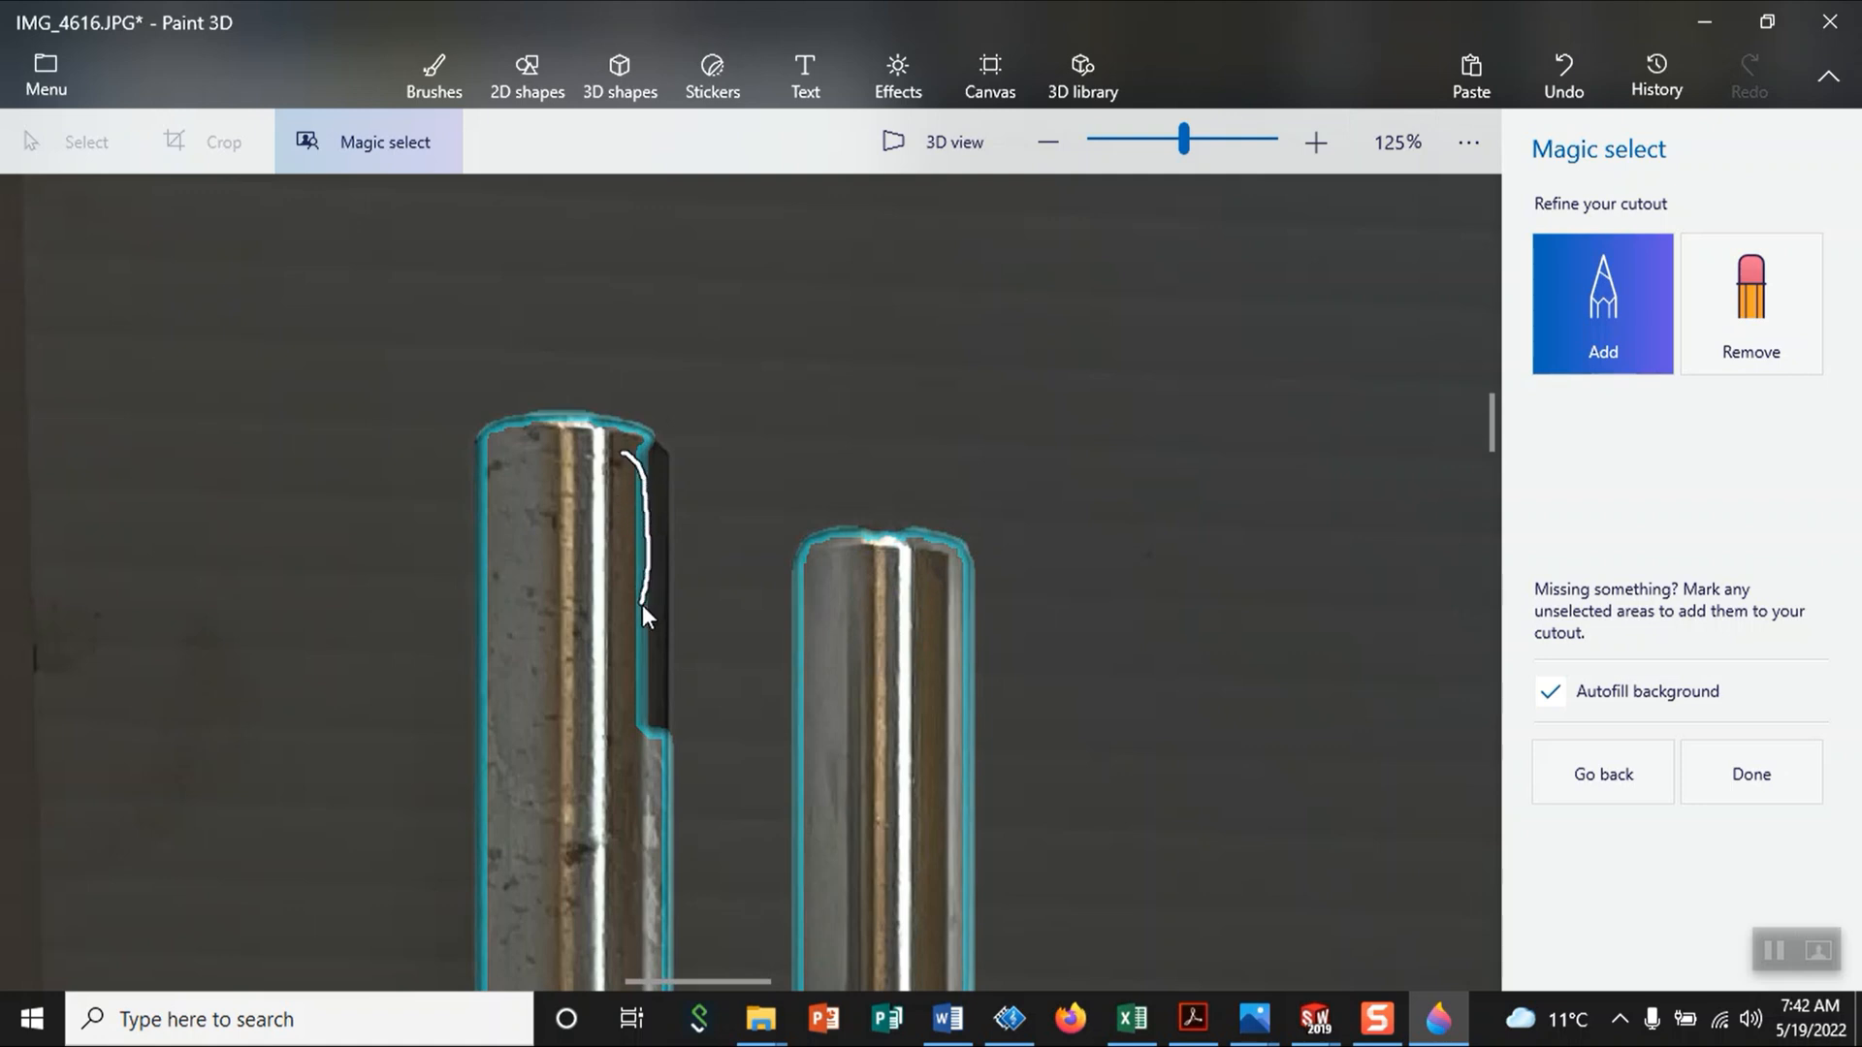
drag(646, 752, 646, 752)
Step: Mark the rear rod's missing lower right edge just above the base to add it to the cutout
scroll(611, 743, down, 1)
scroll(613, 730, down, 4)
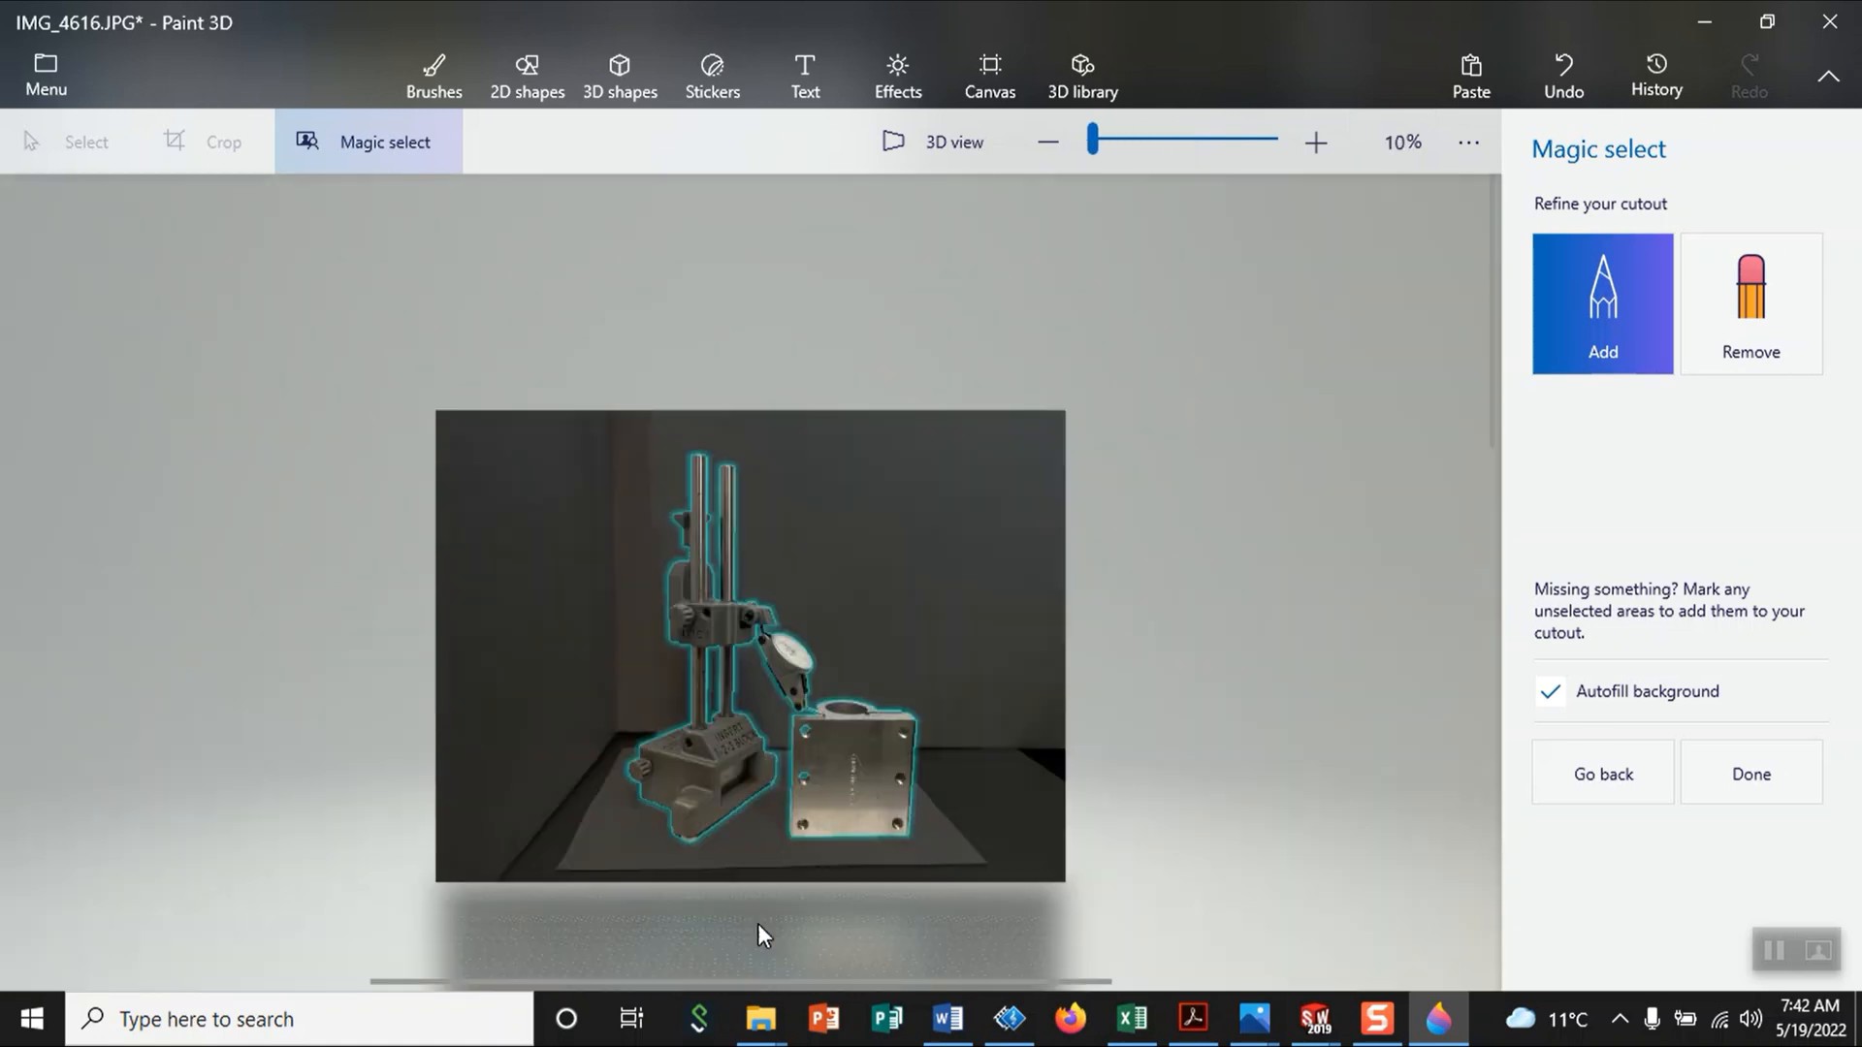
scroll(743, 555, up, 1)
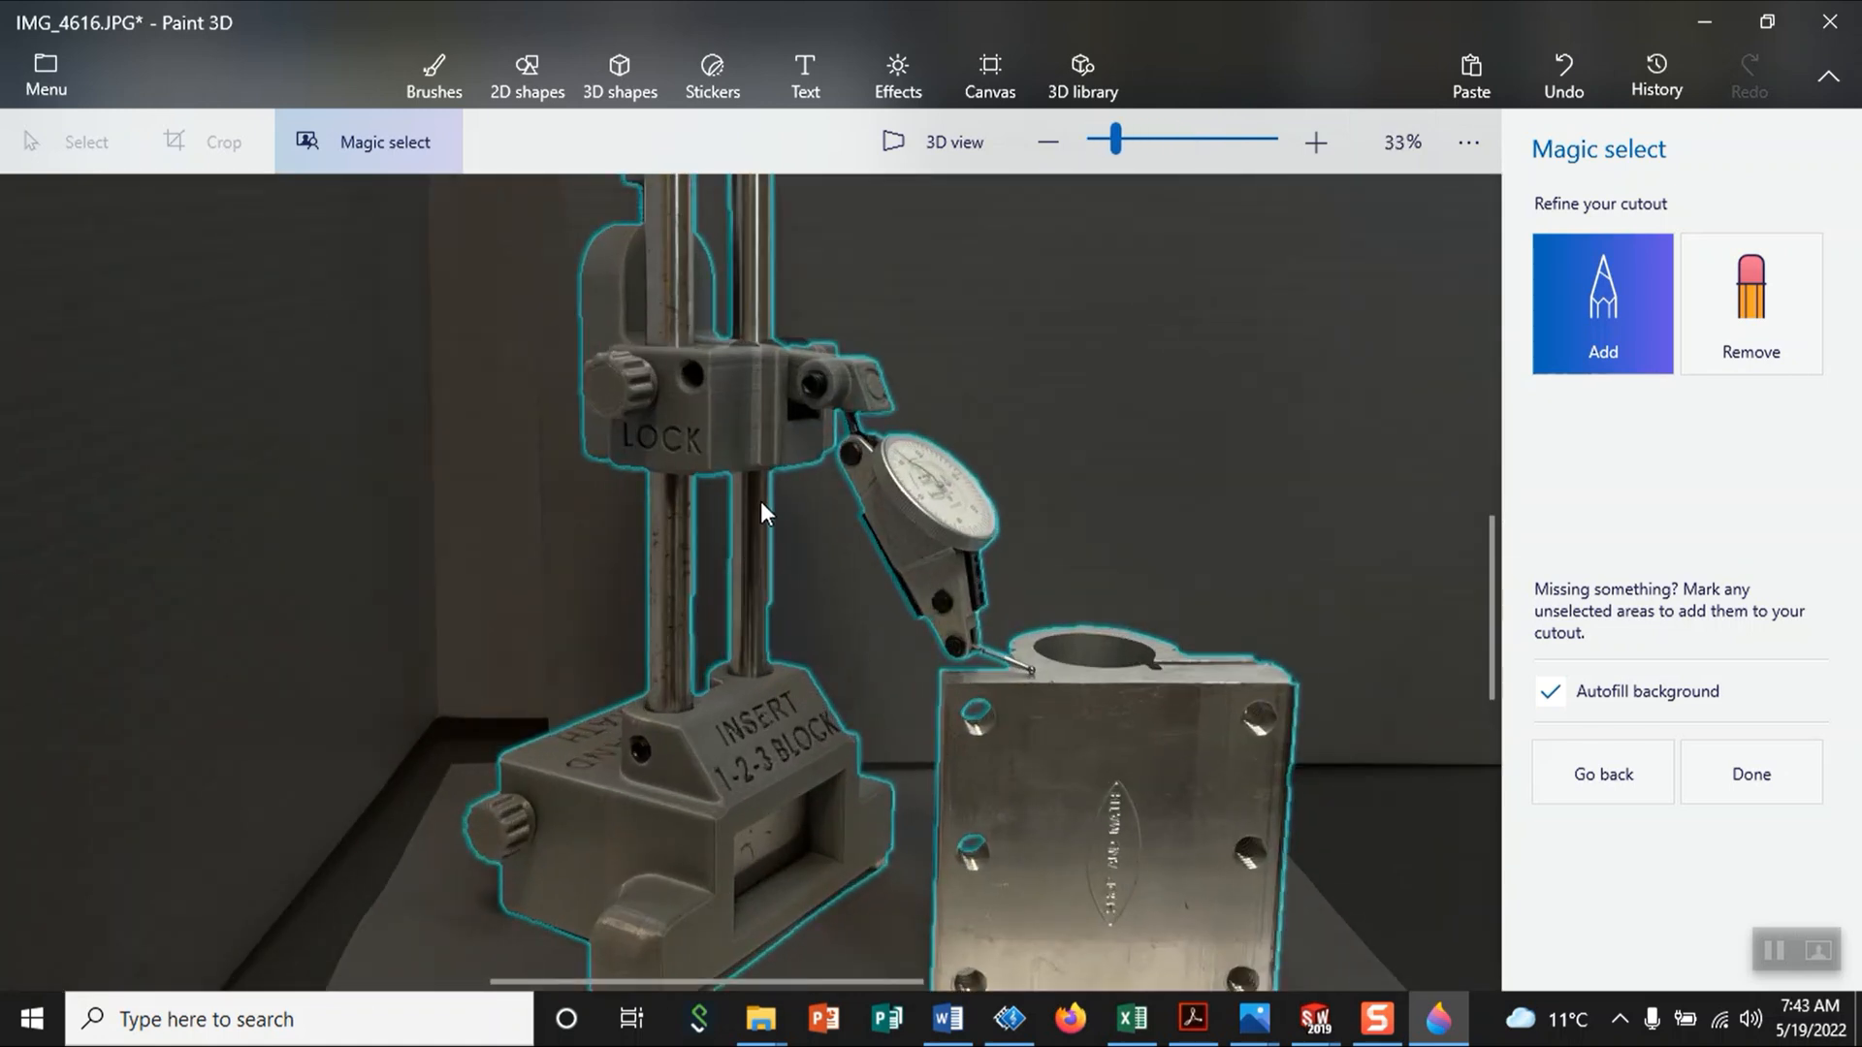
scroll(791, 663, down, 2)
scroll(712, 673, up, 2)
scroll(626, 583, up, 3)
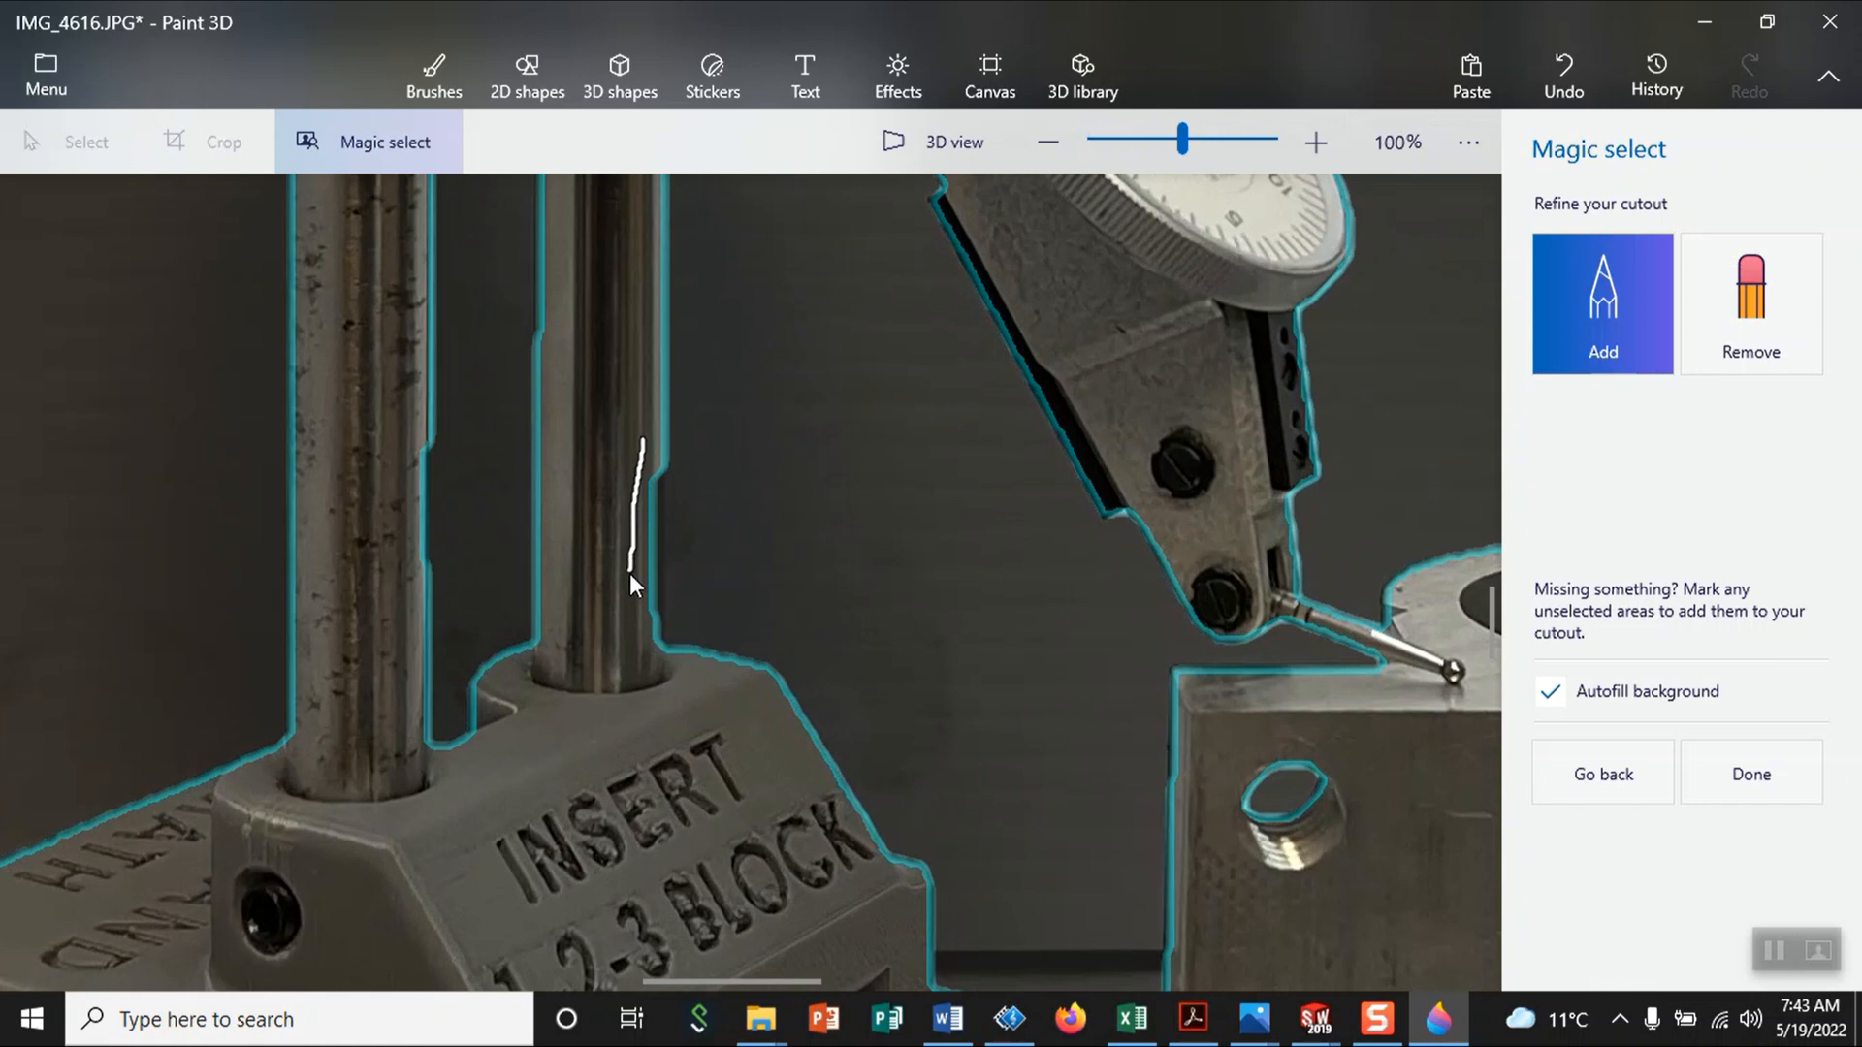
drag(648, 648, 648, 648)
drag(646, 475, 647, 498)
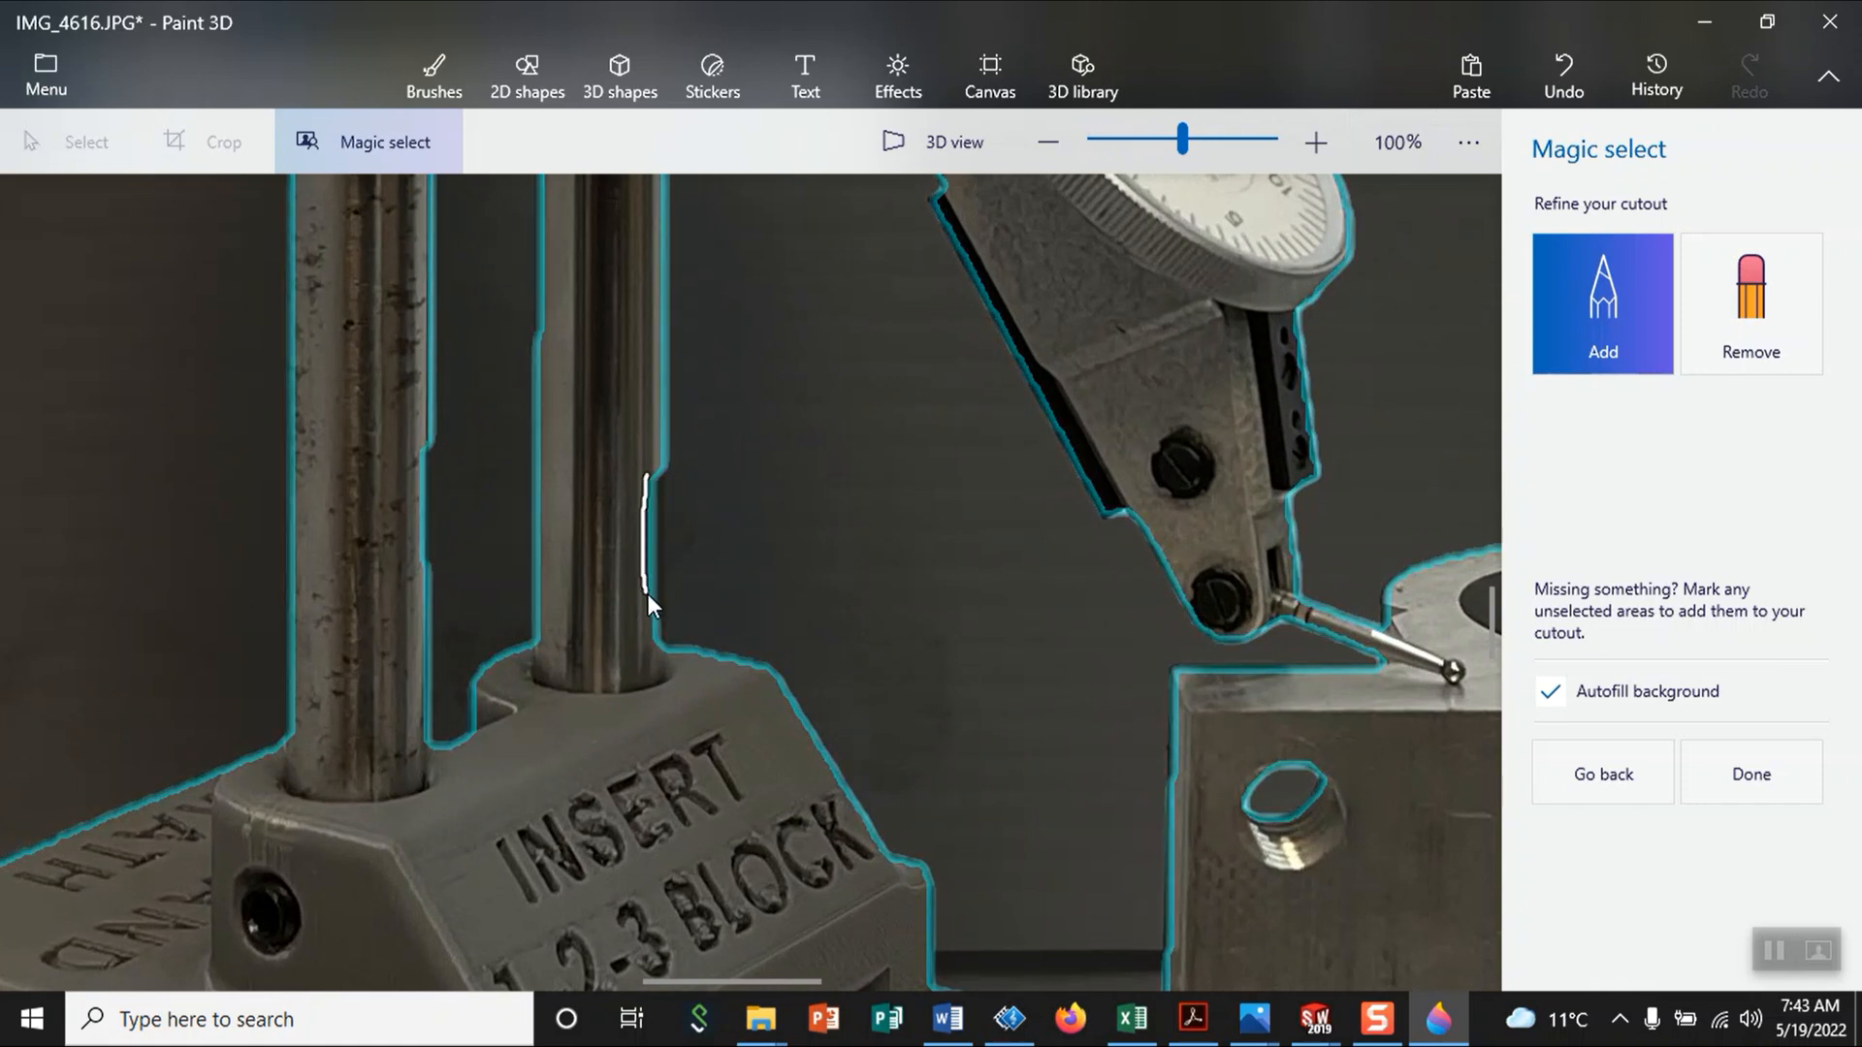
drag(650, 619, 650, 619)
drag(652, 626, 651, 626)
drag(648, 543, 648, 543)
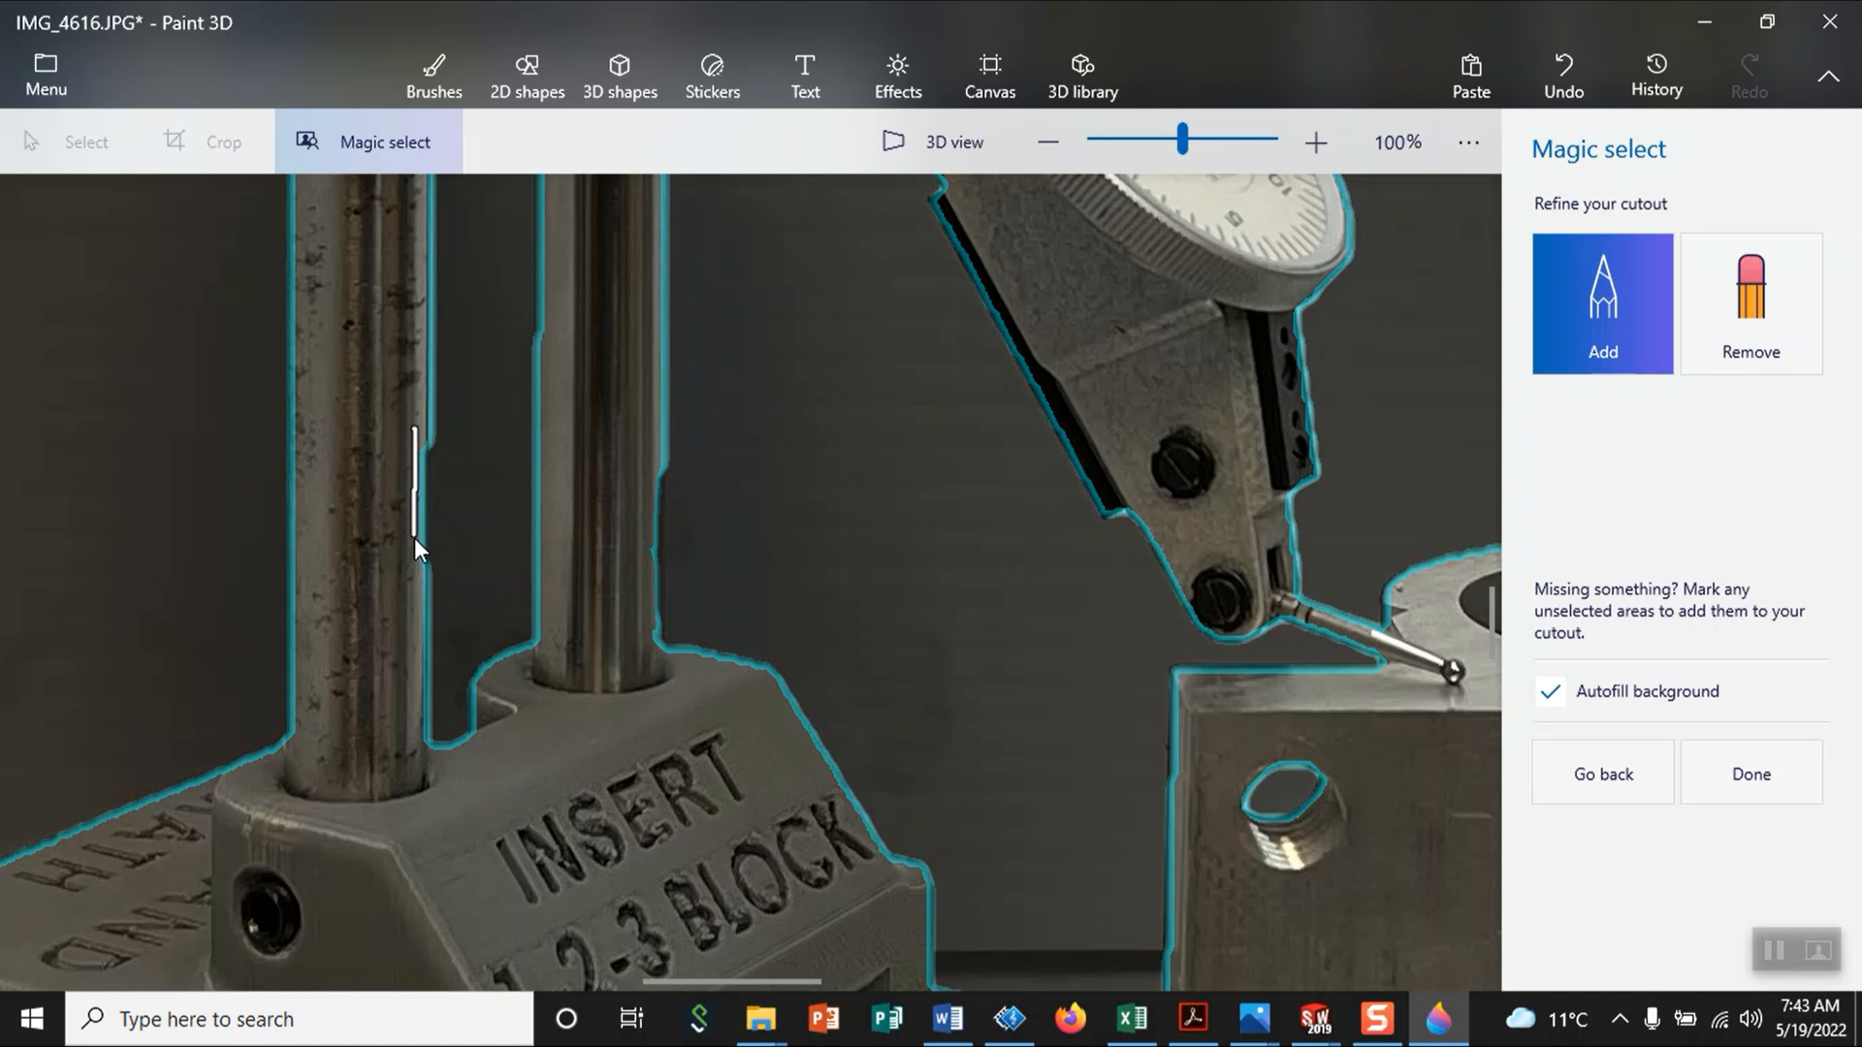
Step: Try to add the front rod's missing lower right edge to the cutout, undoing each attempt
drag(417, 579, 417, 579)
drag(417, 576, 417, 576)
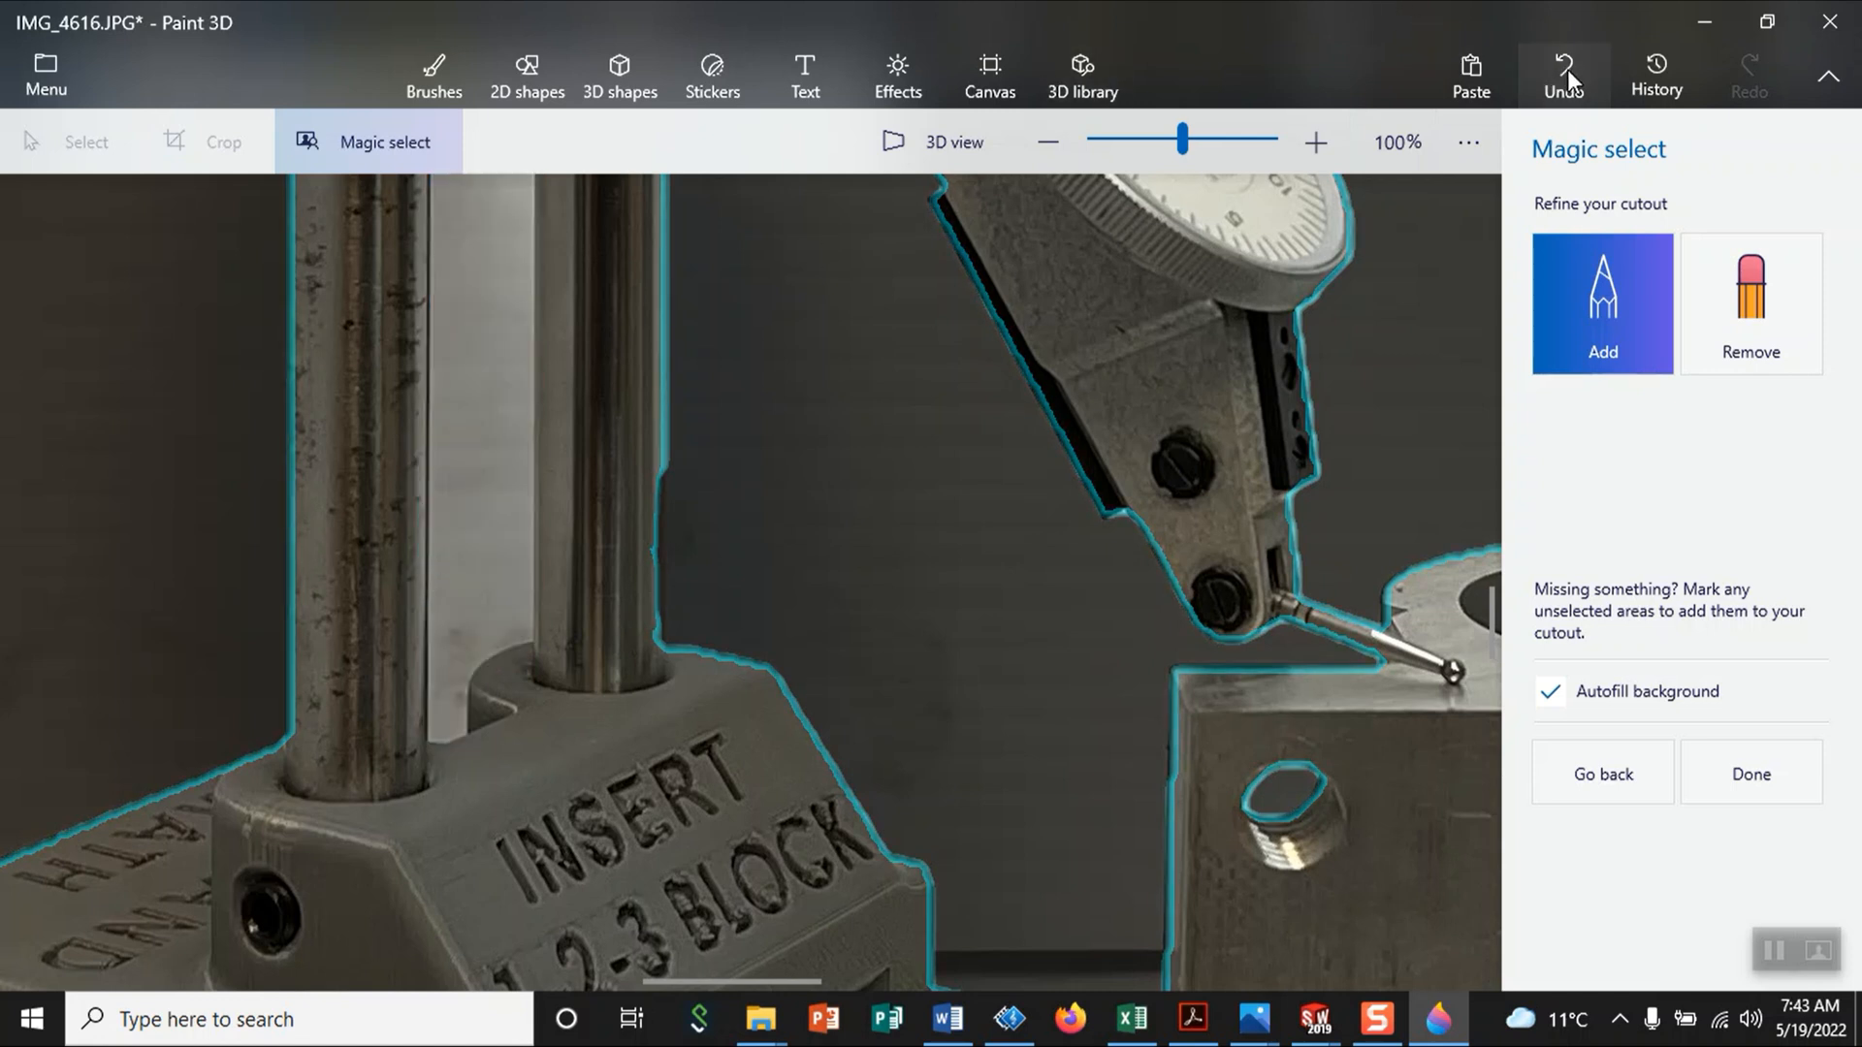
key(ctrl+z)
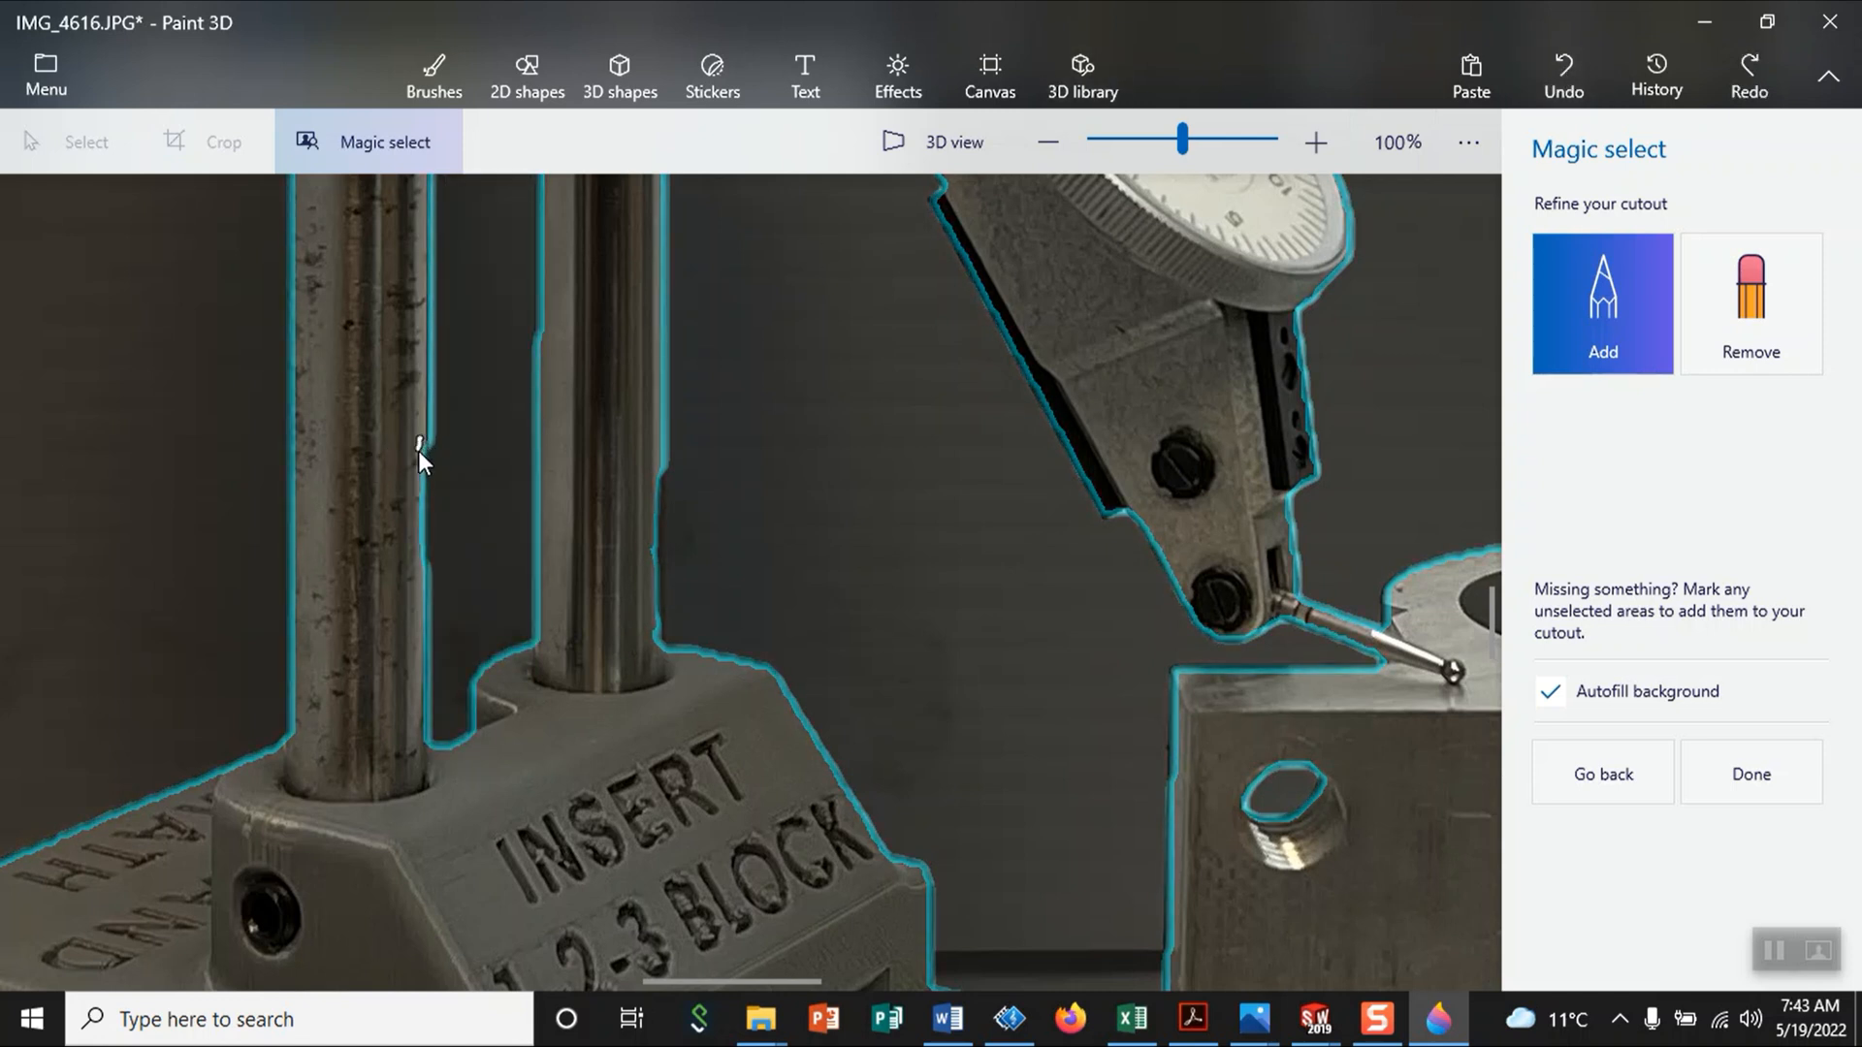
drag(411, 570, 411, 570)
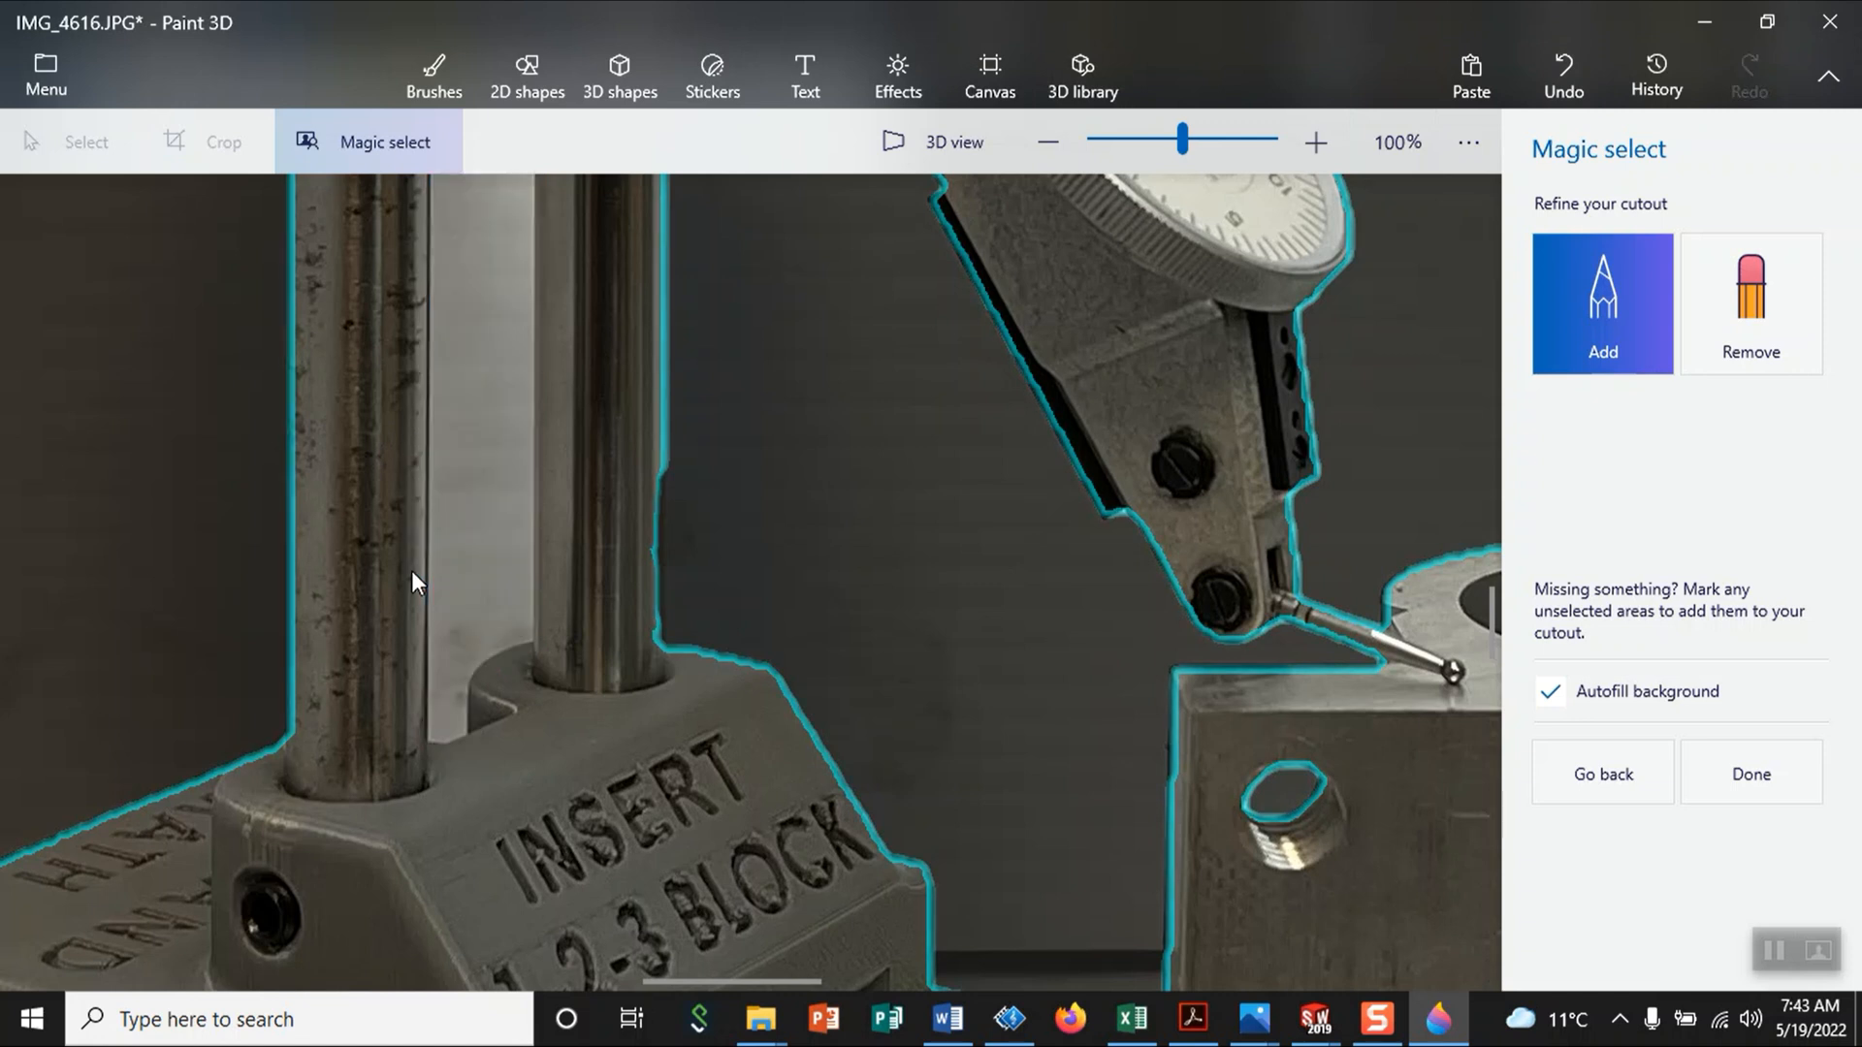
click(1556, 68)
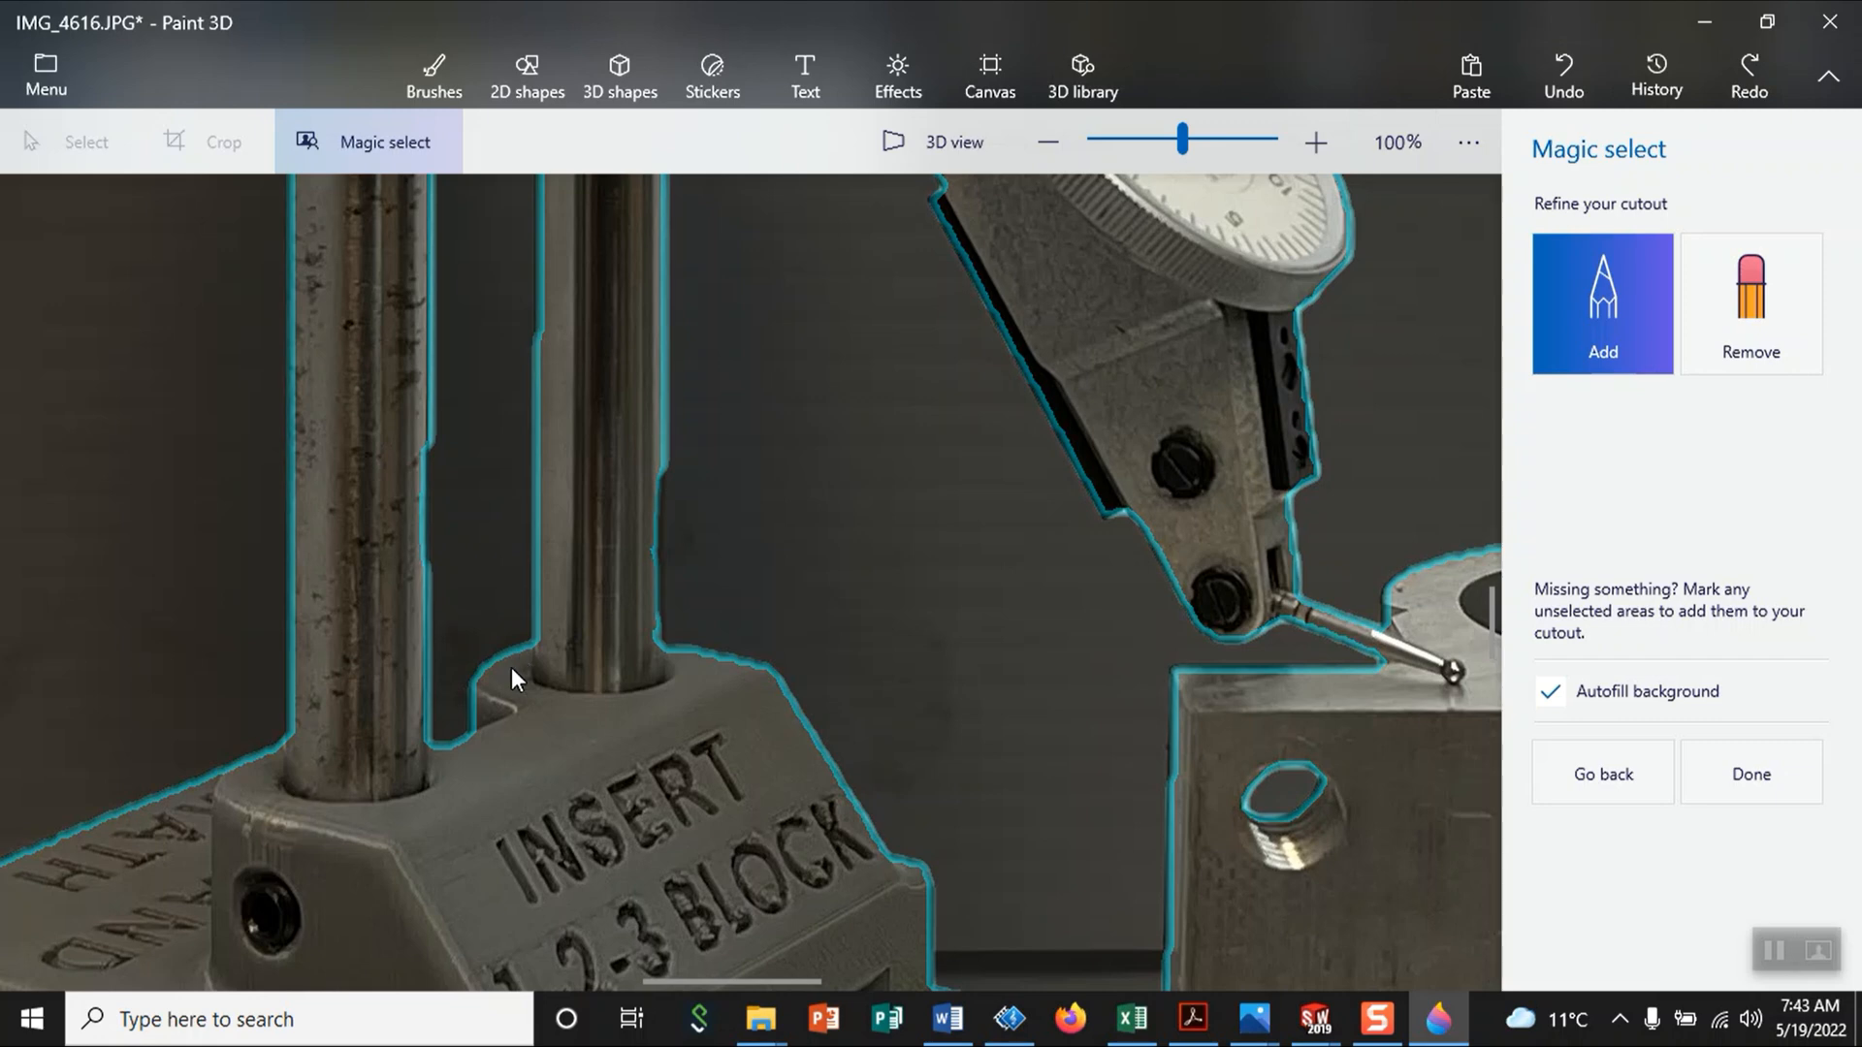
Step: Examine the cutout outline around the stand, dial indicator and metal block
scroll(479, 691, up, 2)
scroll(456, 708, down, 4)
scroll(456, 737, down, 4)
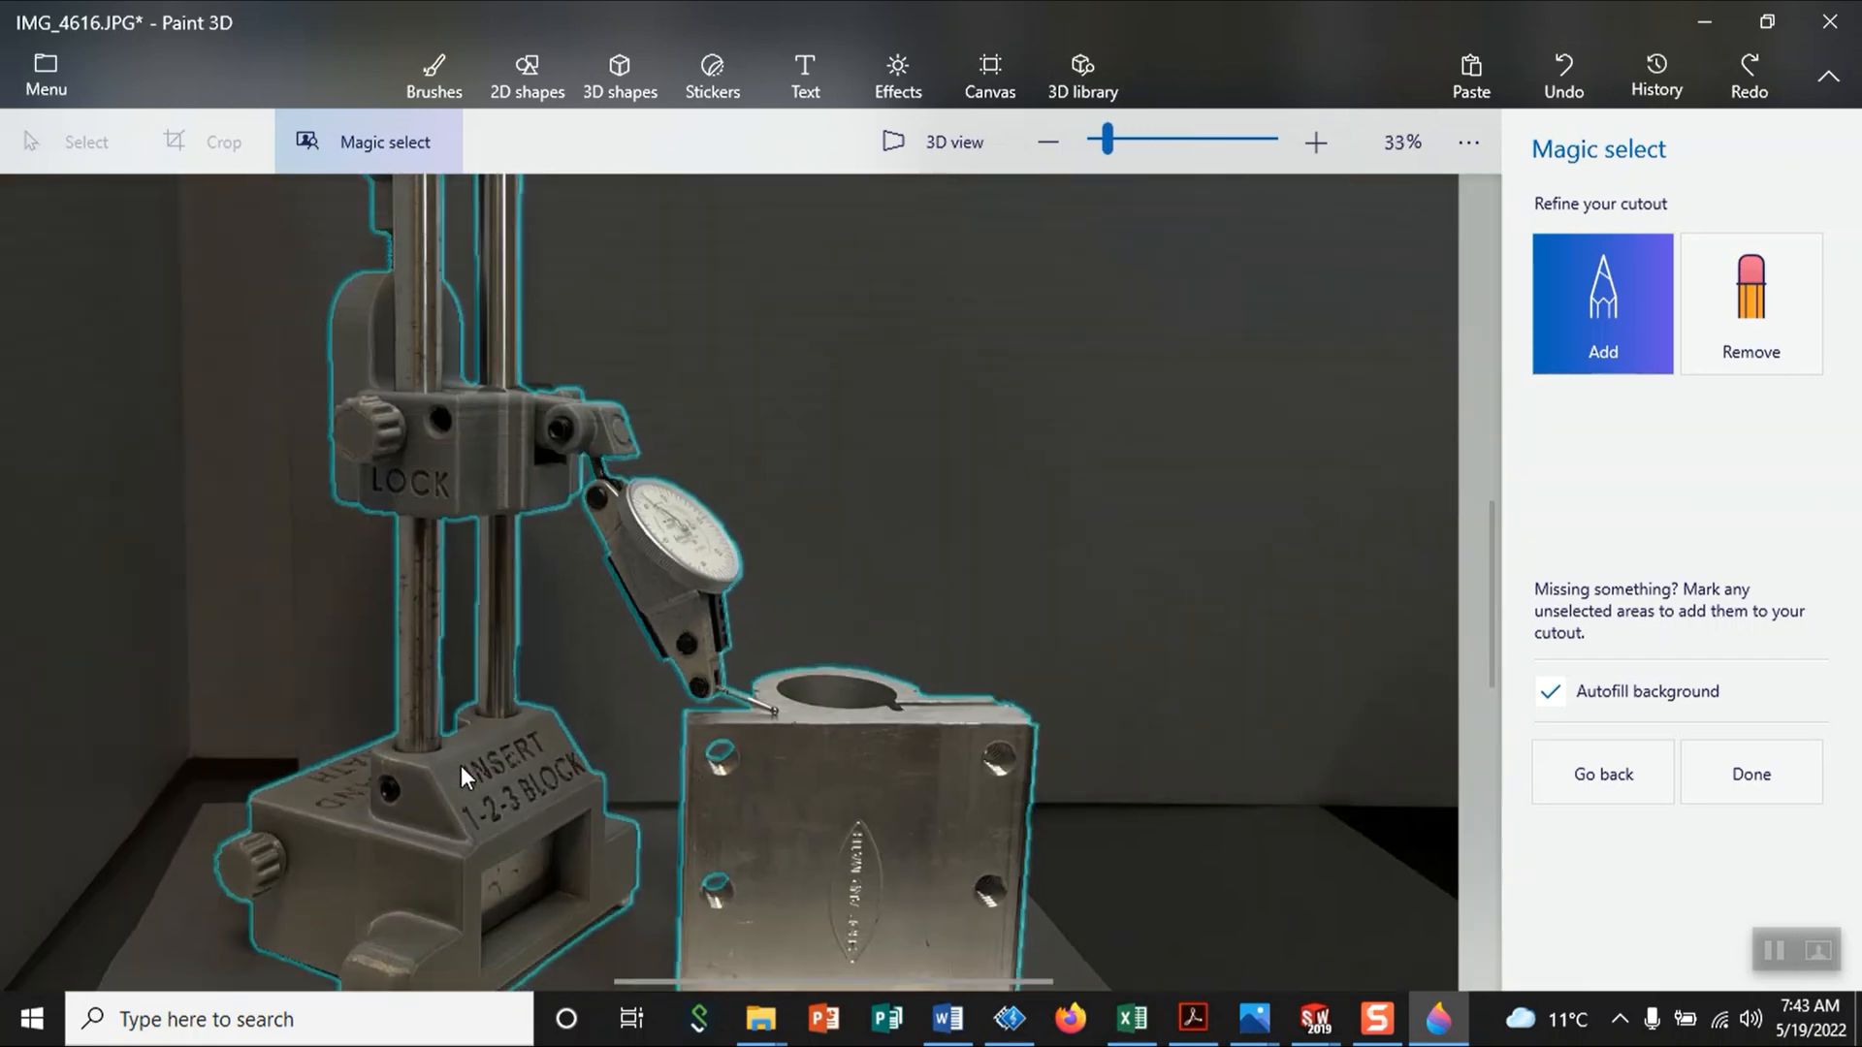
scroll(811, 776, up, 3)
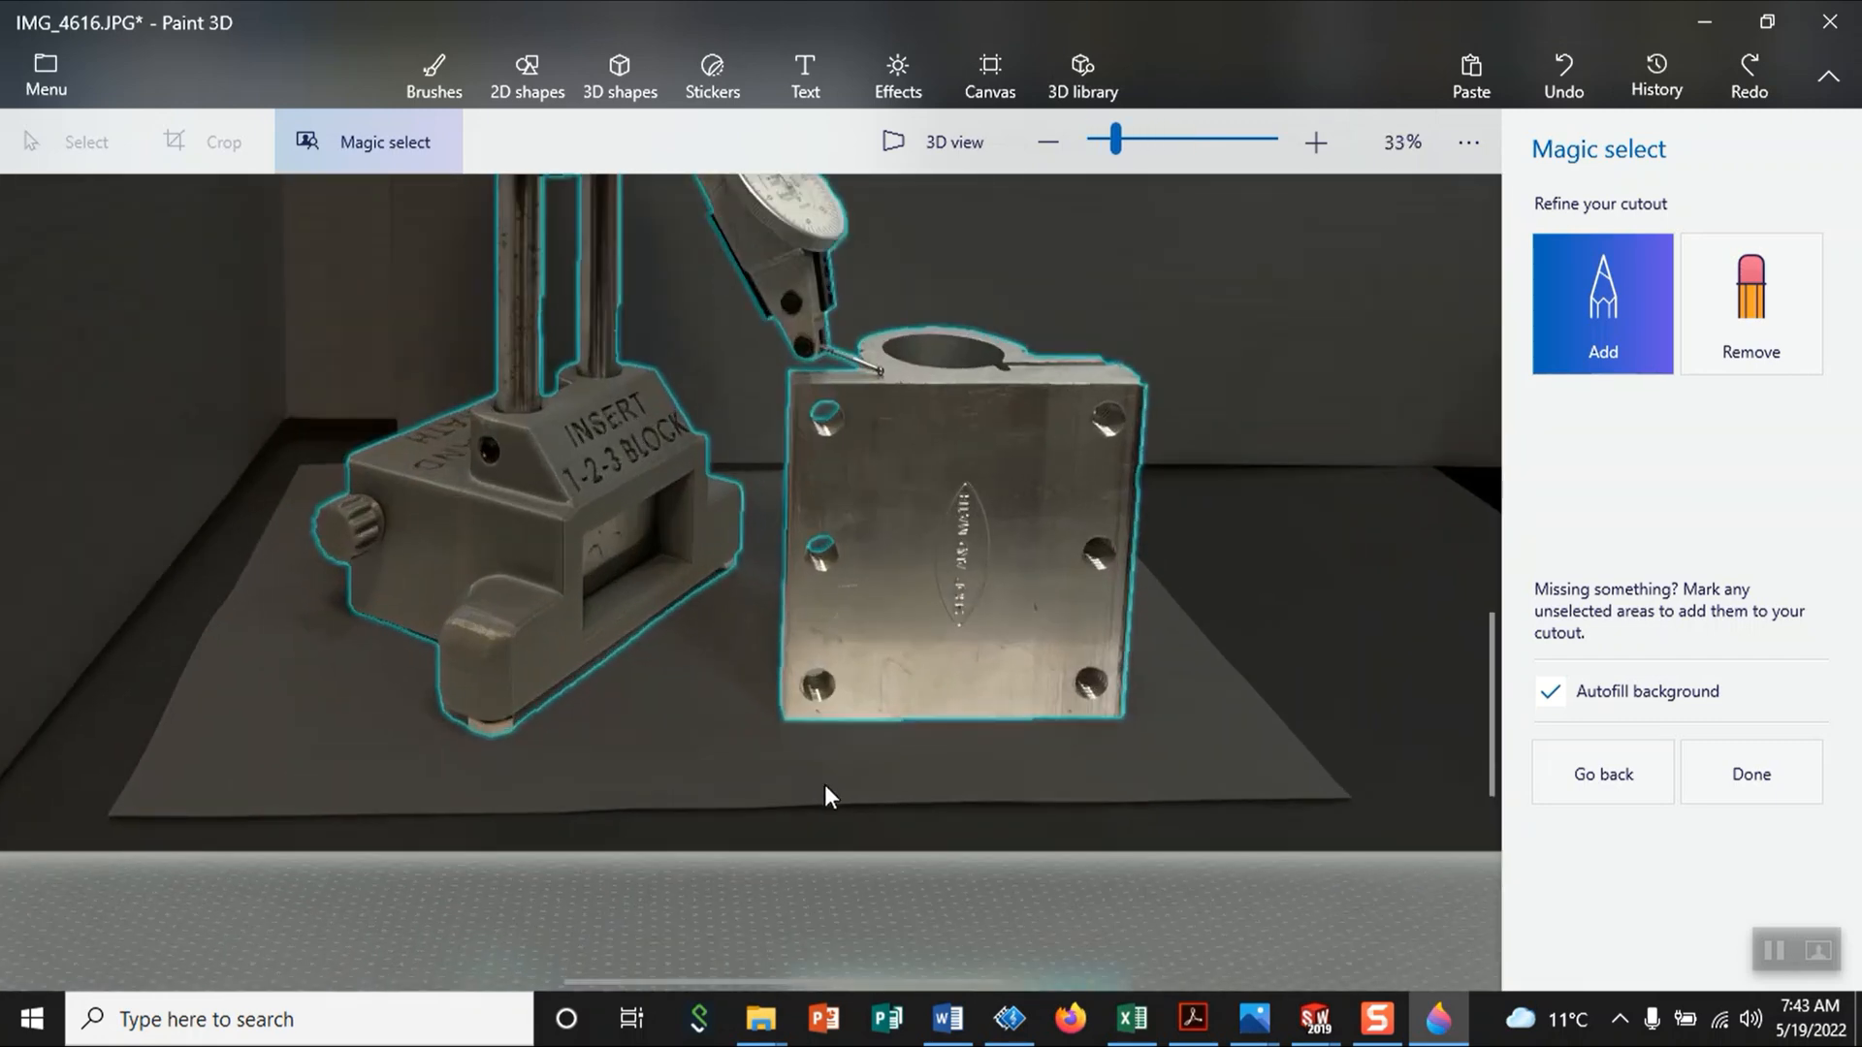
scroll(838, 776, up, 3)
scroll(854, 765, down, 1)
scroll(848, 759, down, 4)
scroll(872, 436, up, 3)
scroll(843, 475, down, 1)
scroll(844, 475, down, 2)
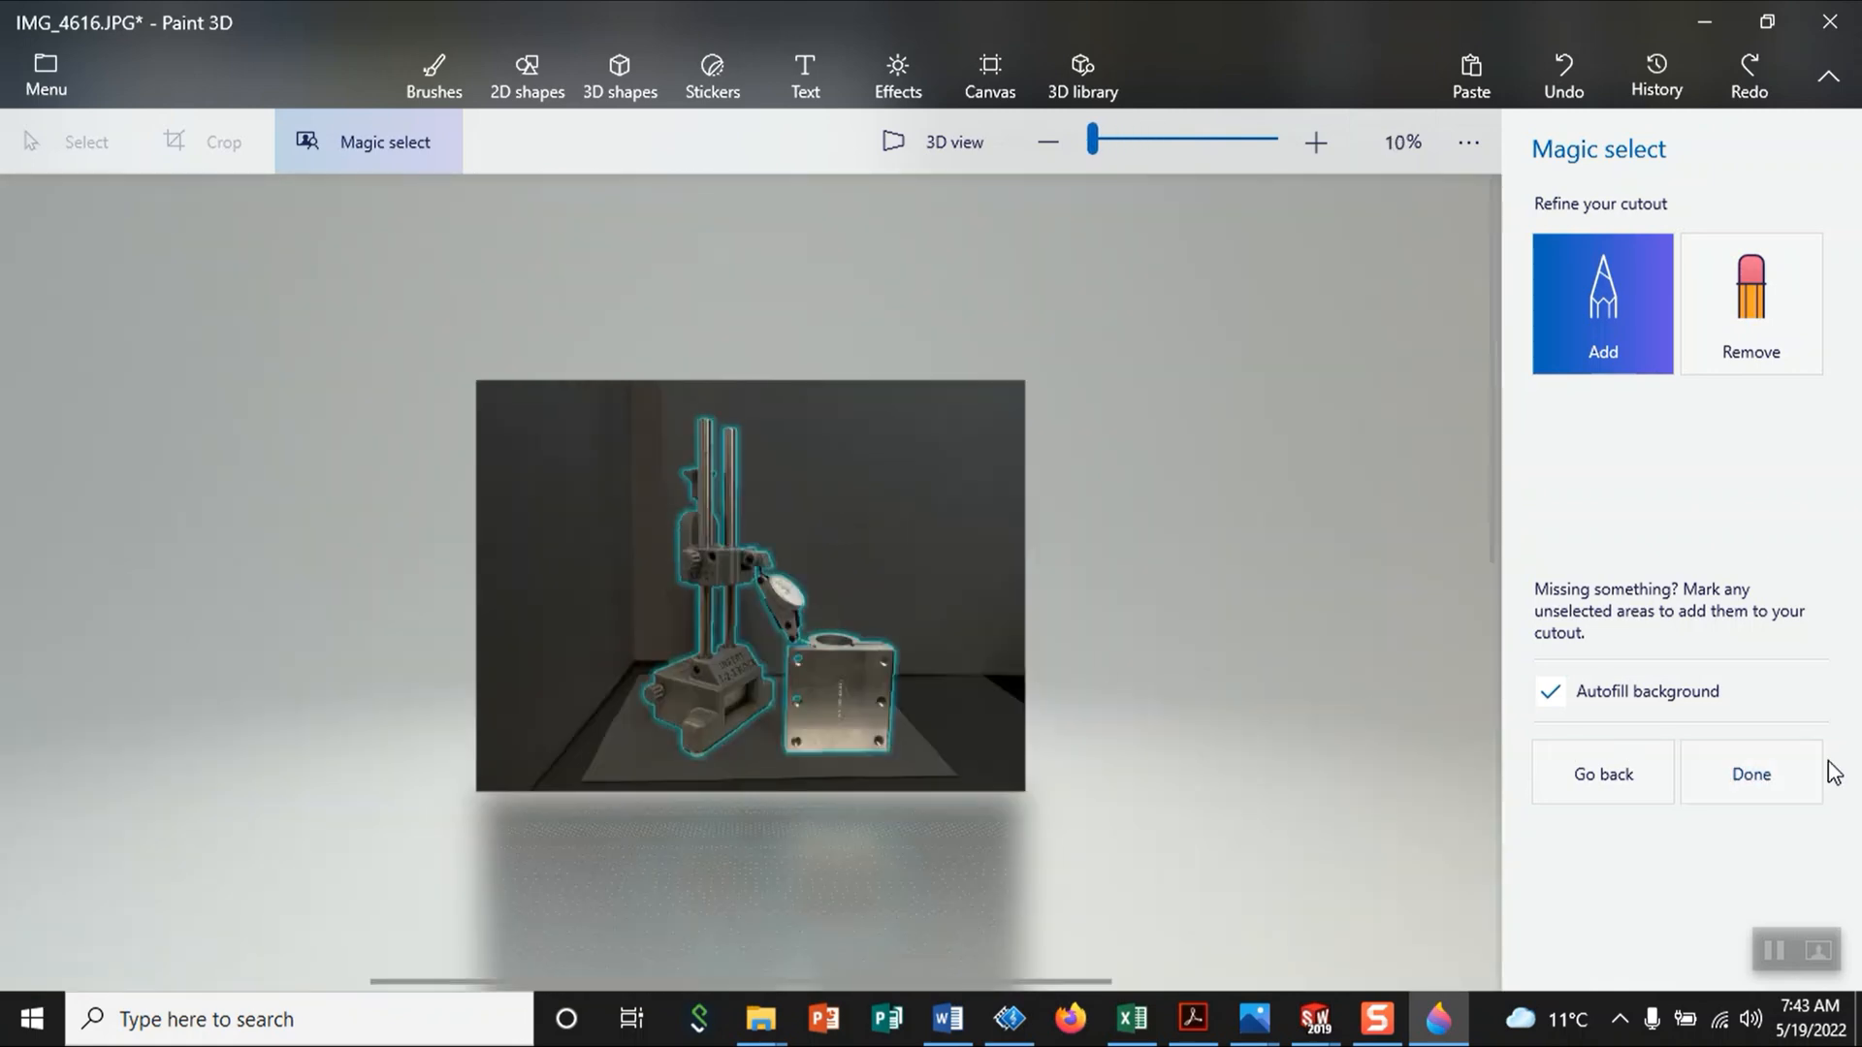
Step: Finish the Magic select cutout and move the extracted stand and block off the photo onto the empty area beside it
click(1779, 781)
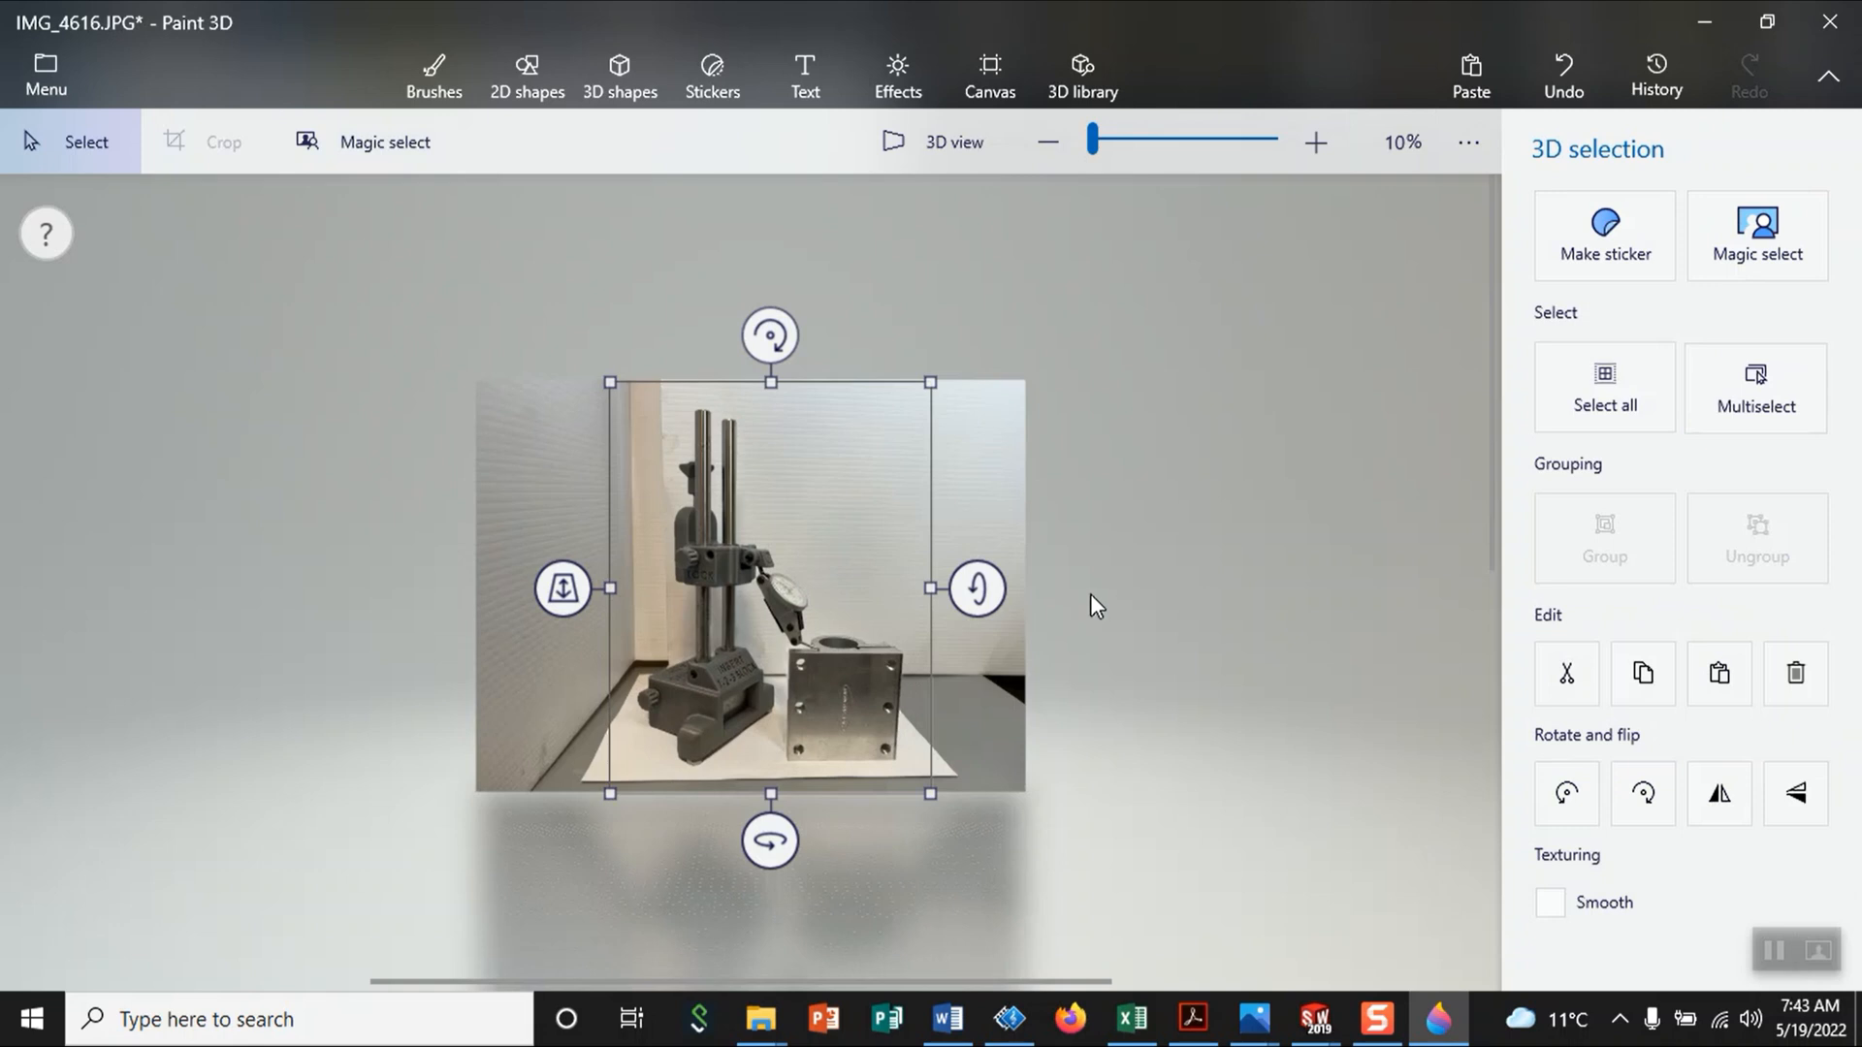
scroll(904, 589, up, 2)
scroll(904, 589, down, 2)
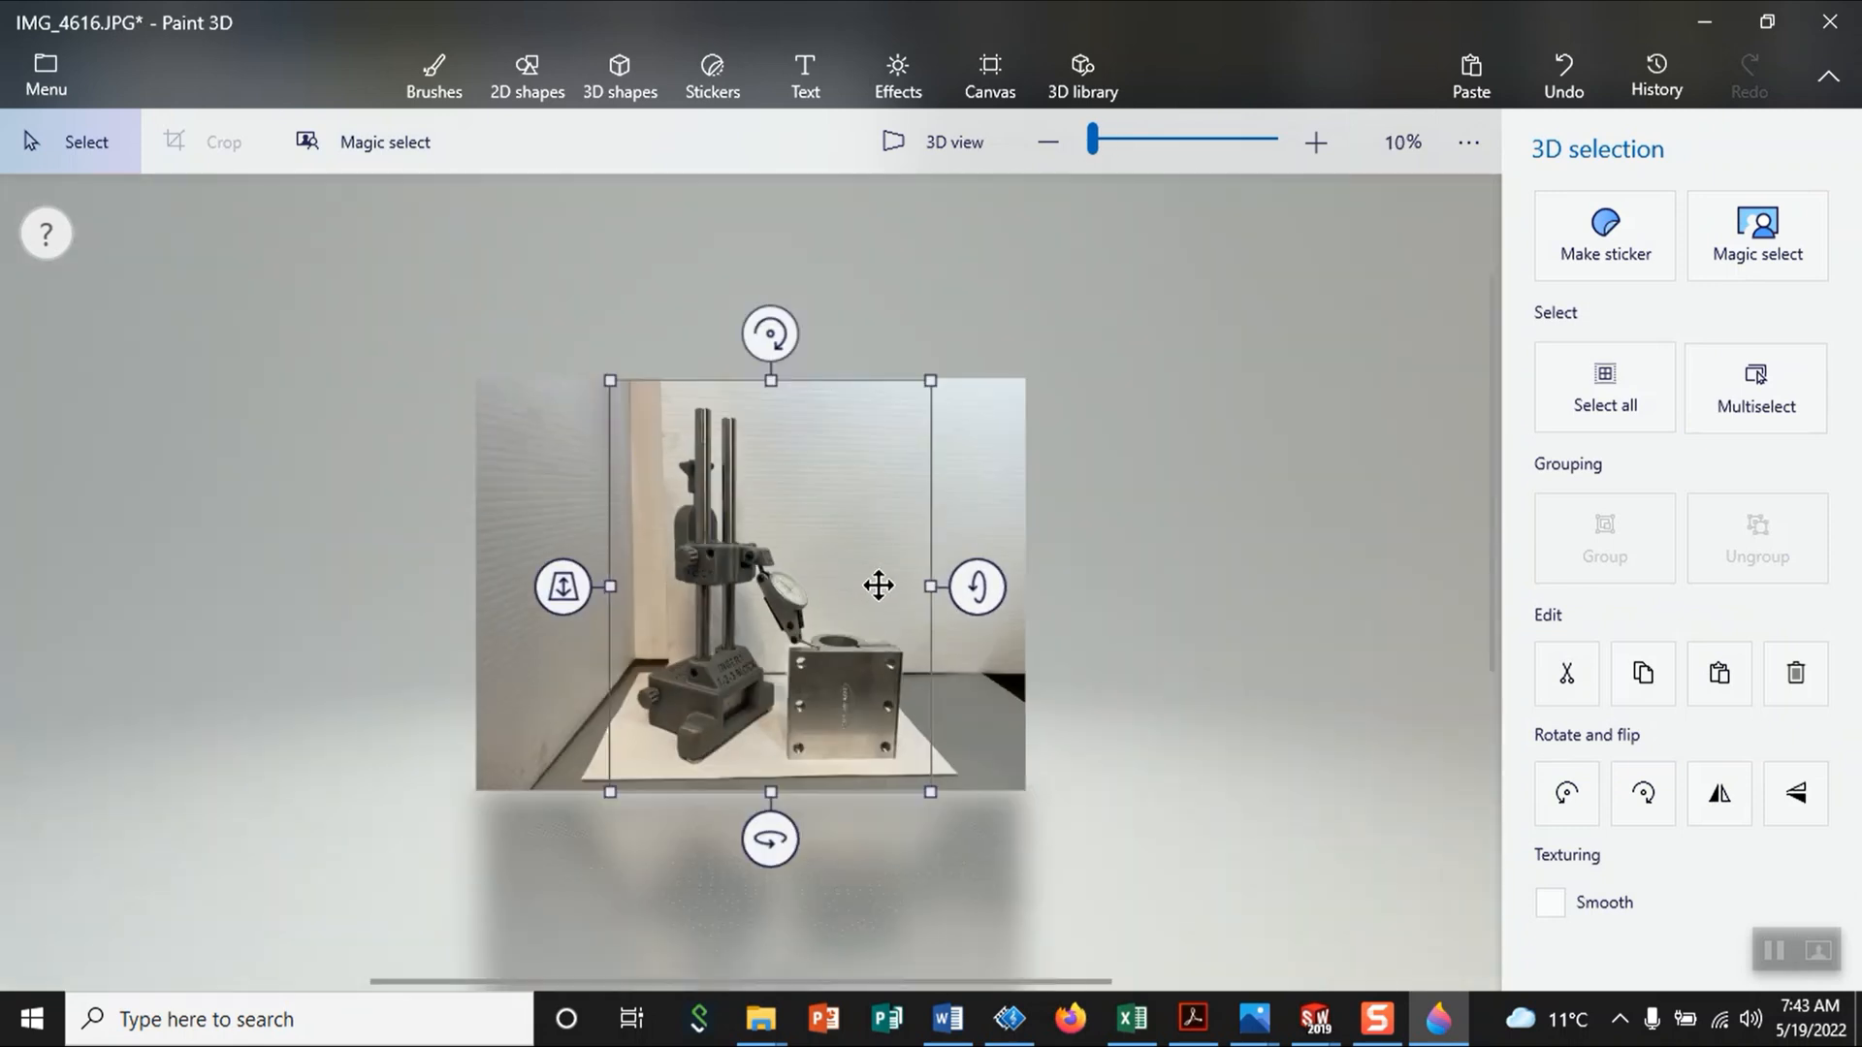
drag(835, 581, 221, 543)
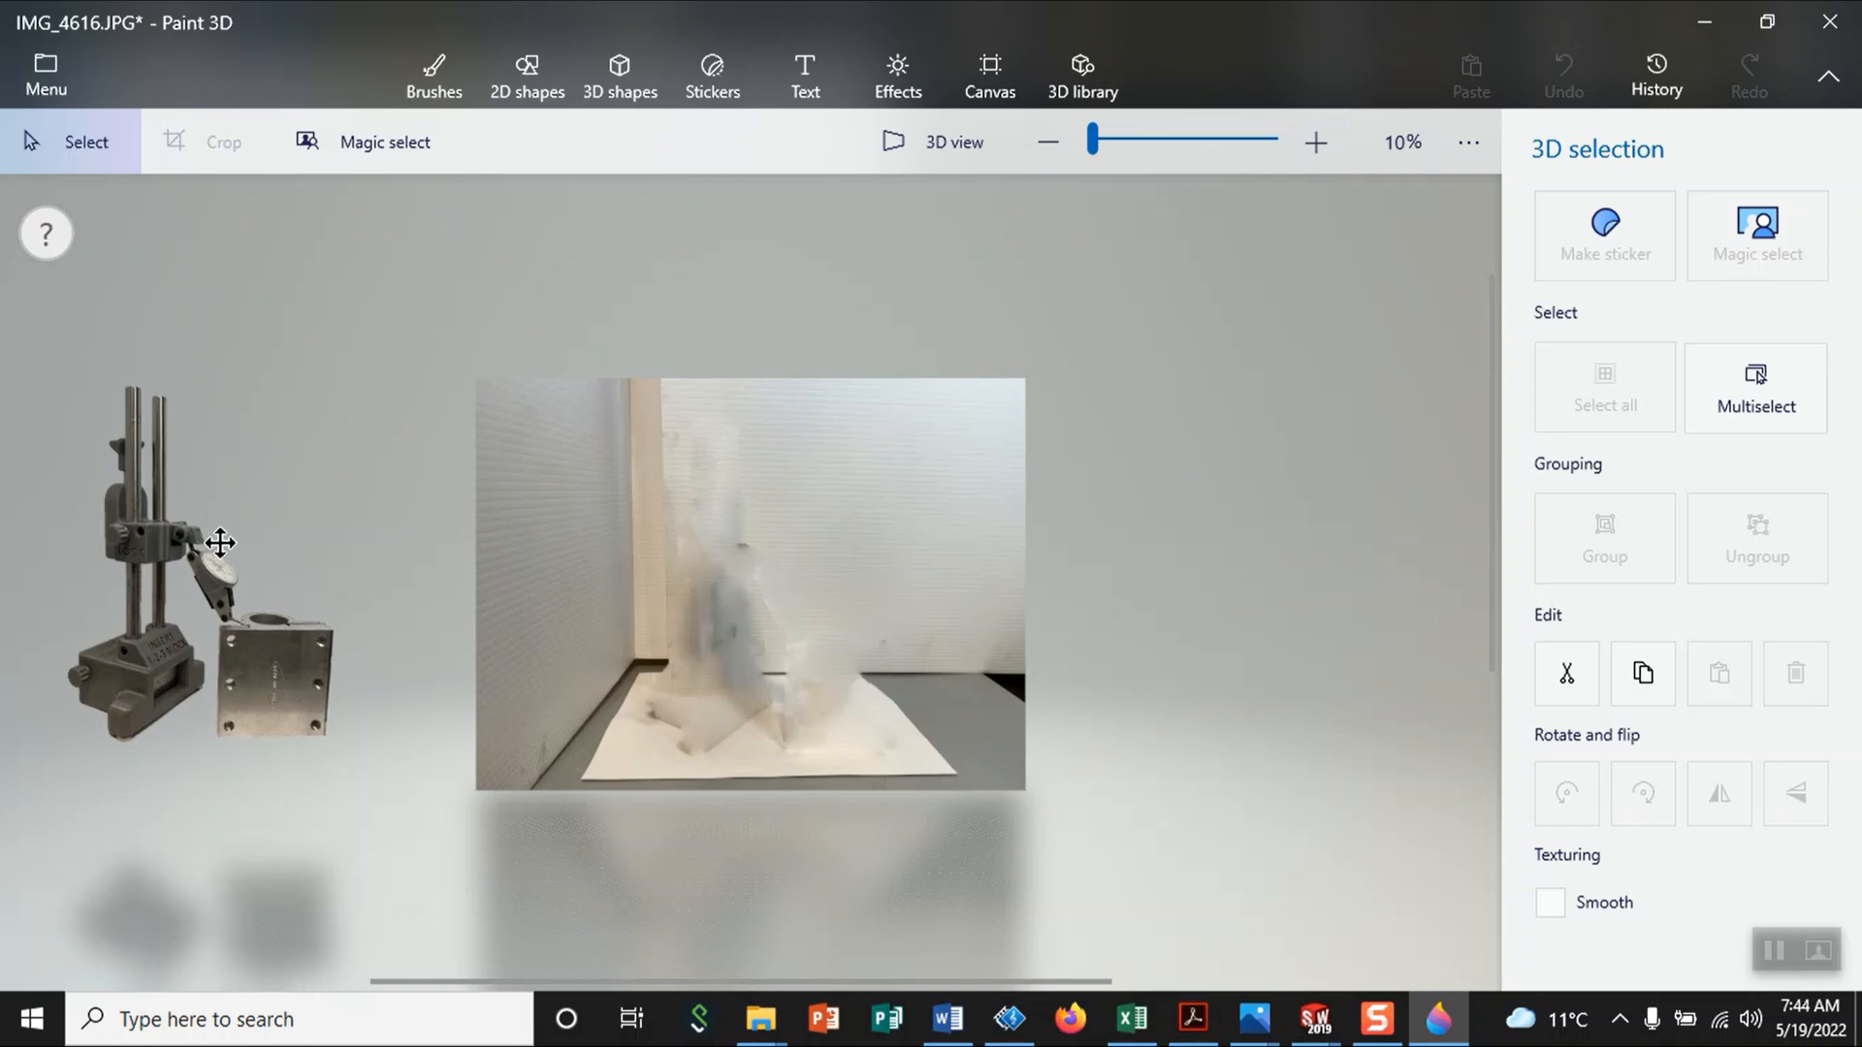
Step: Delete the entire leftover background picture and move the stand and block cutout back onto the blank canvas
drag(451, 341, 1068, 824)
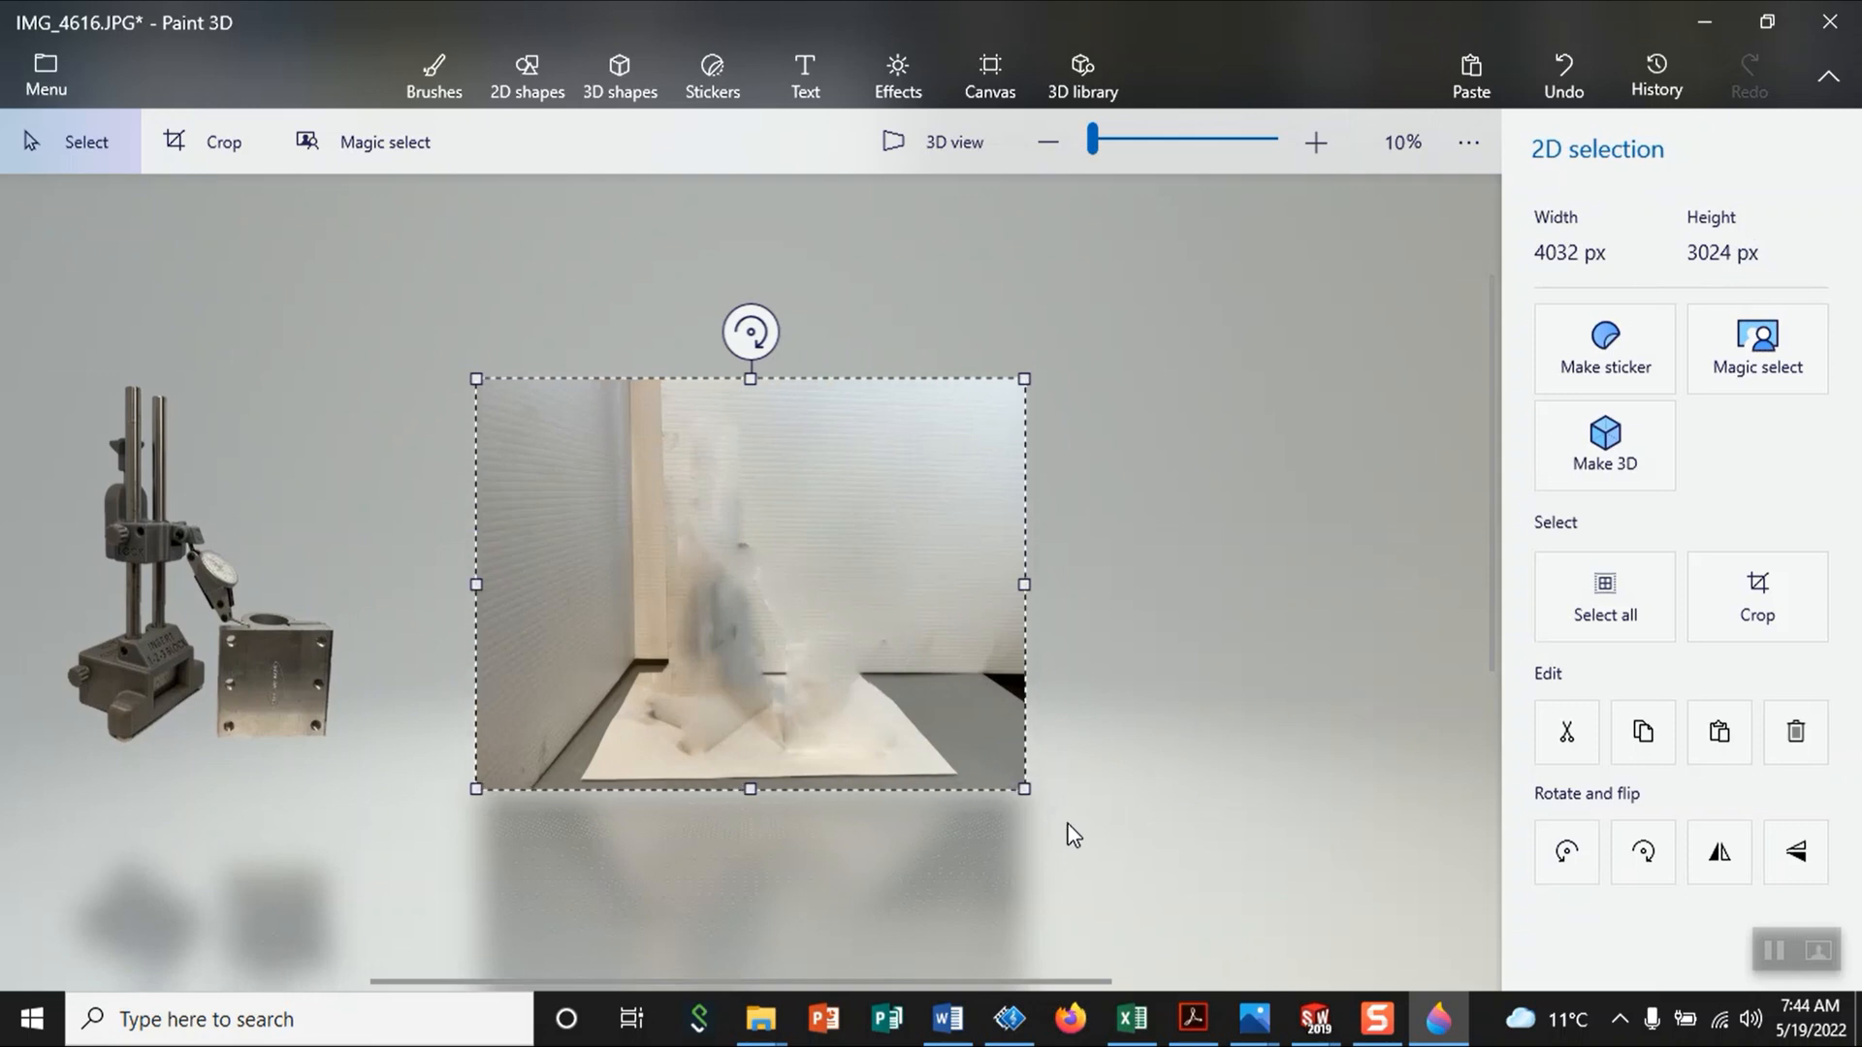
key(Delete)
drag(49, 323, 366, 812)
drag(145, 588, 704, 605)
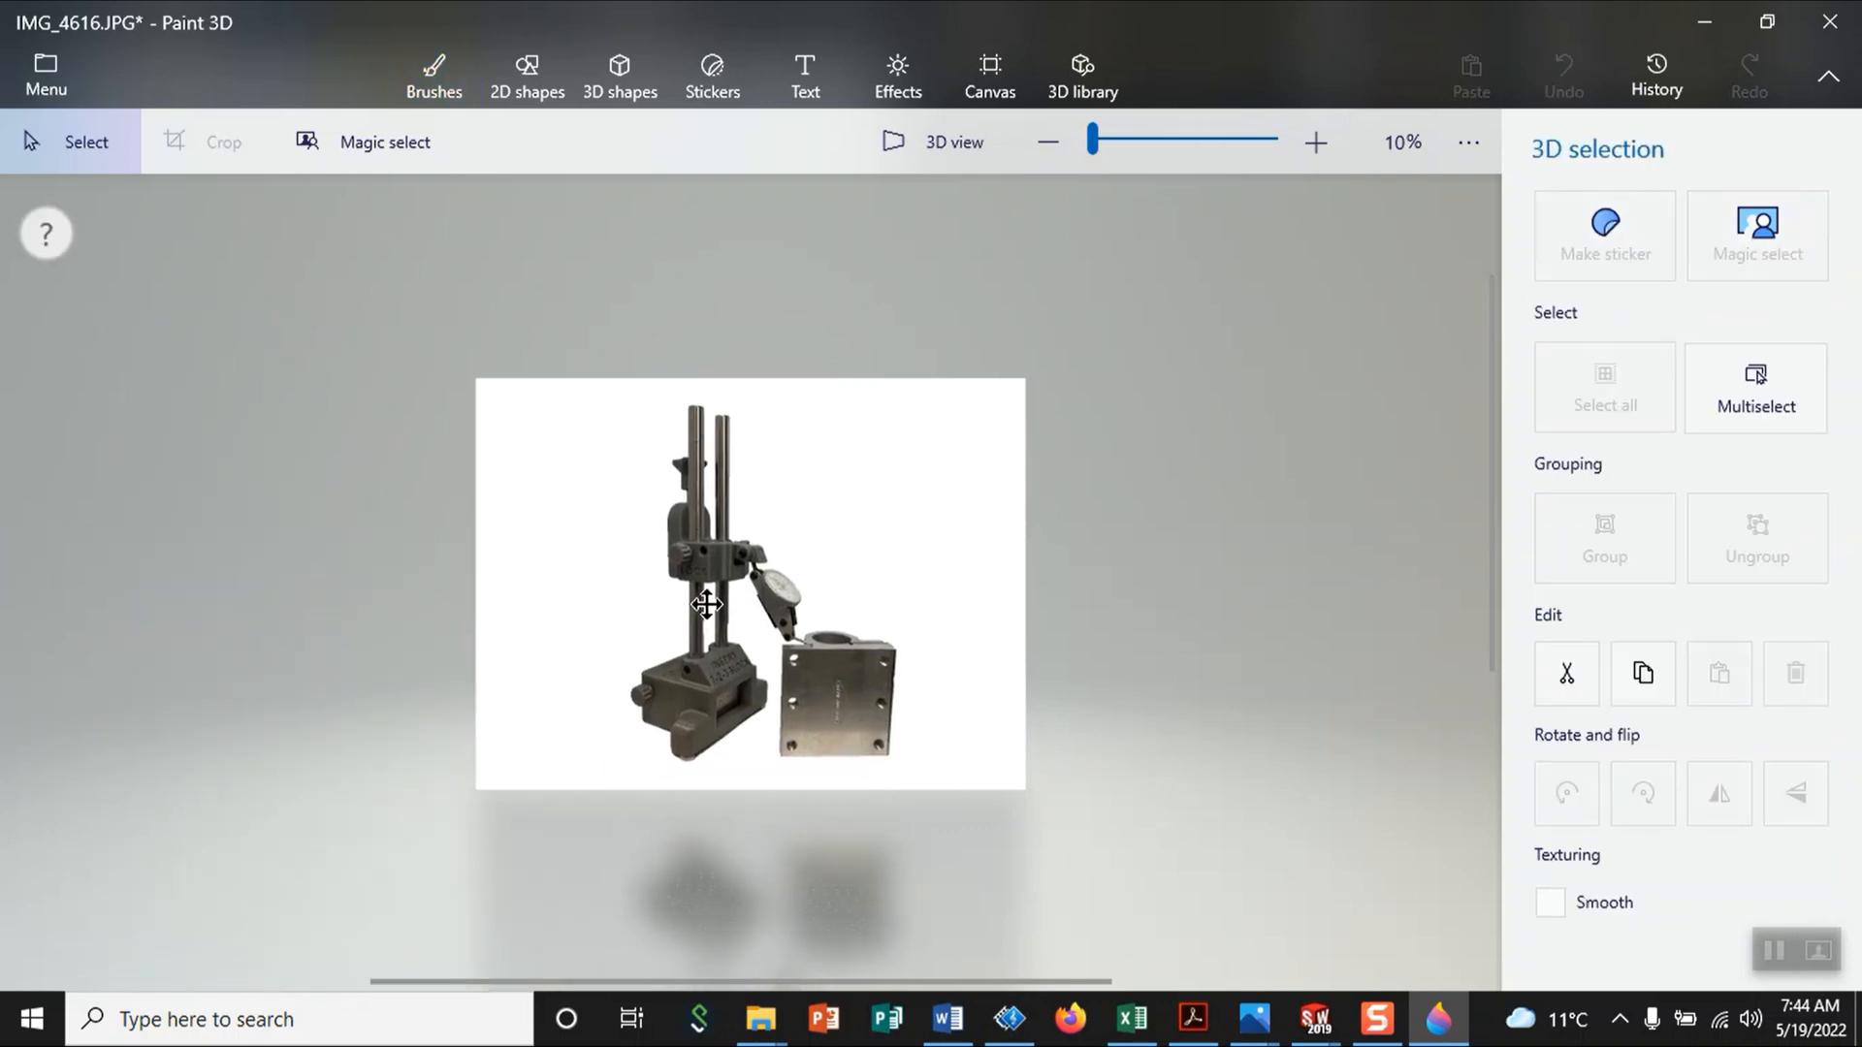
click(1108, 775)
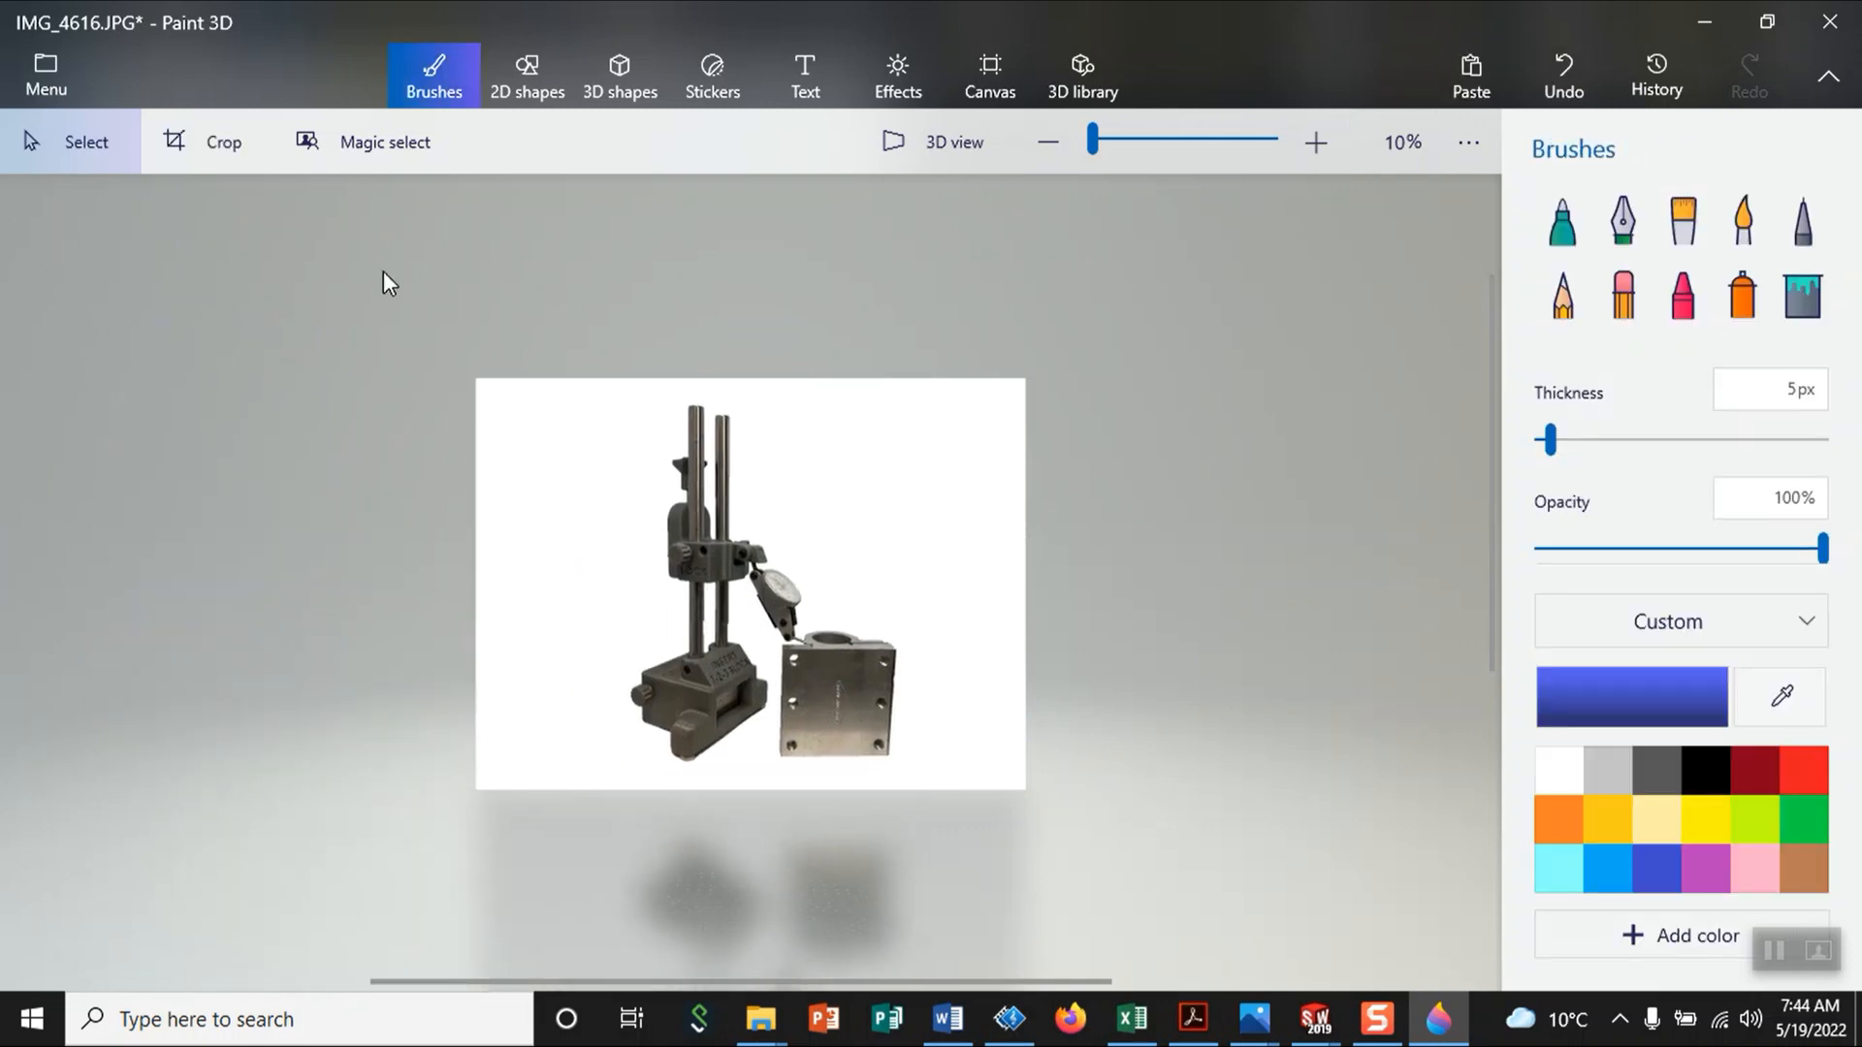
Step: Set up an image copy for export as PNG (image) with Transparency enabled
click(55, 82)
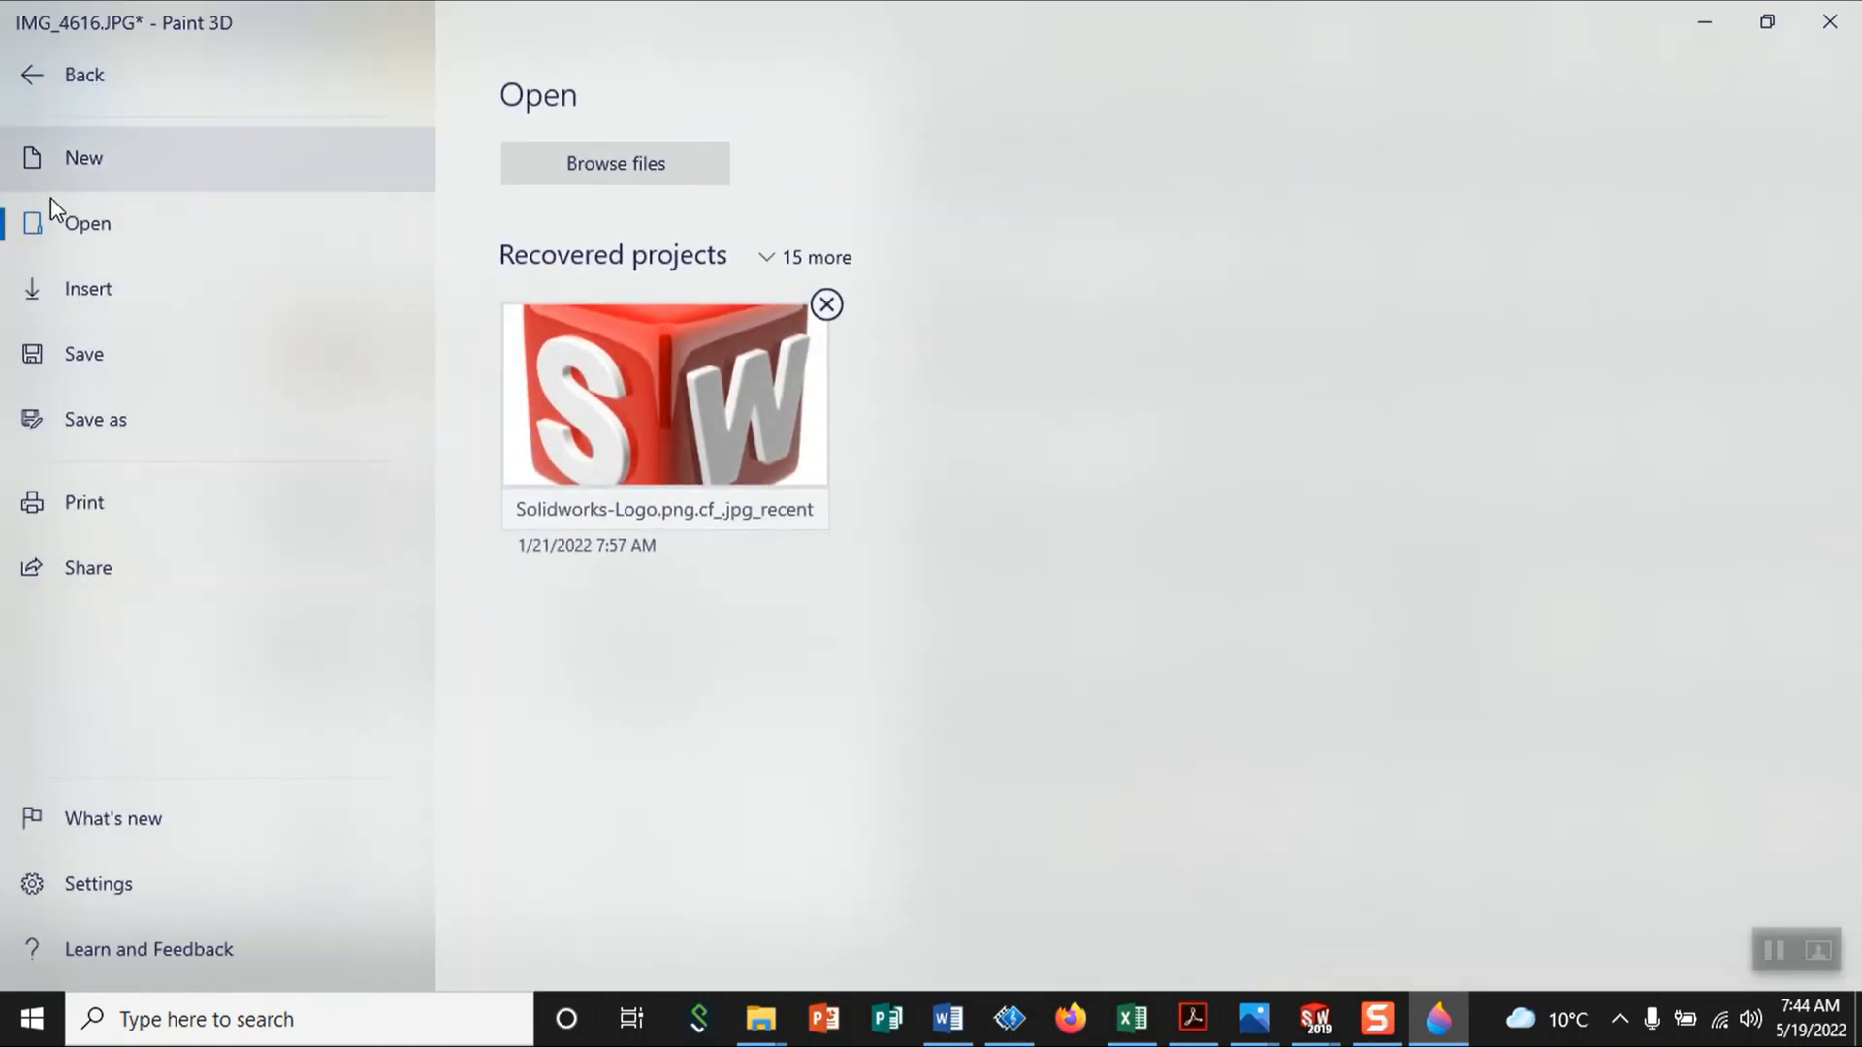
click(79, 413)
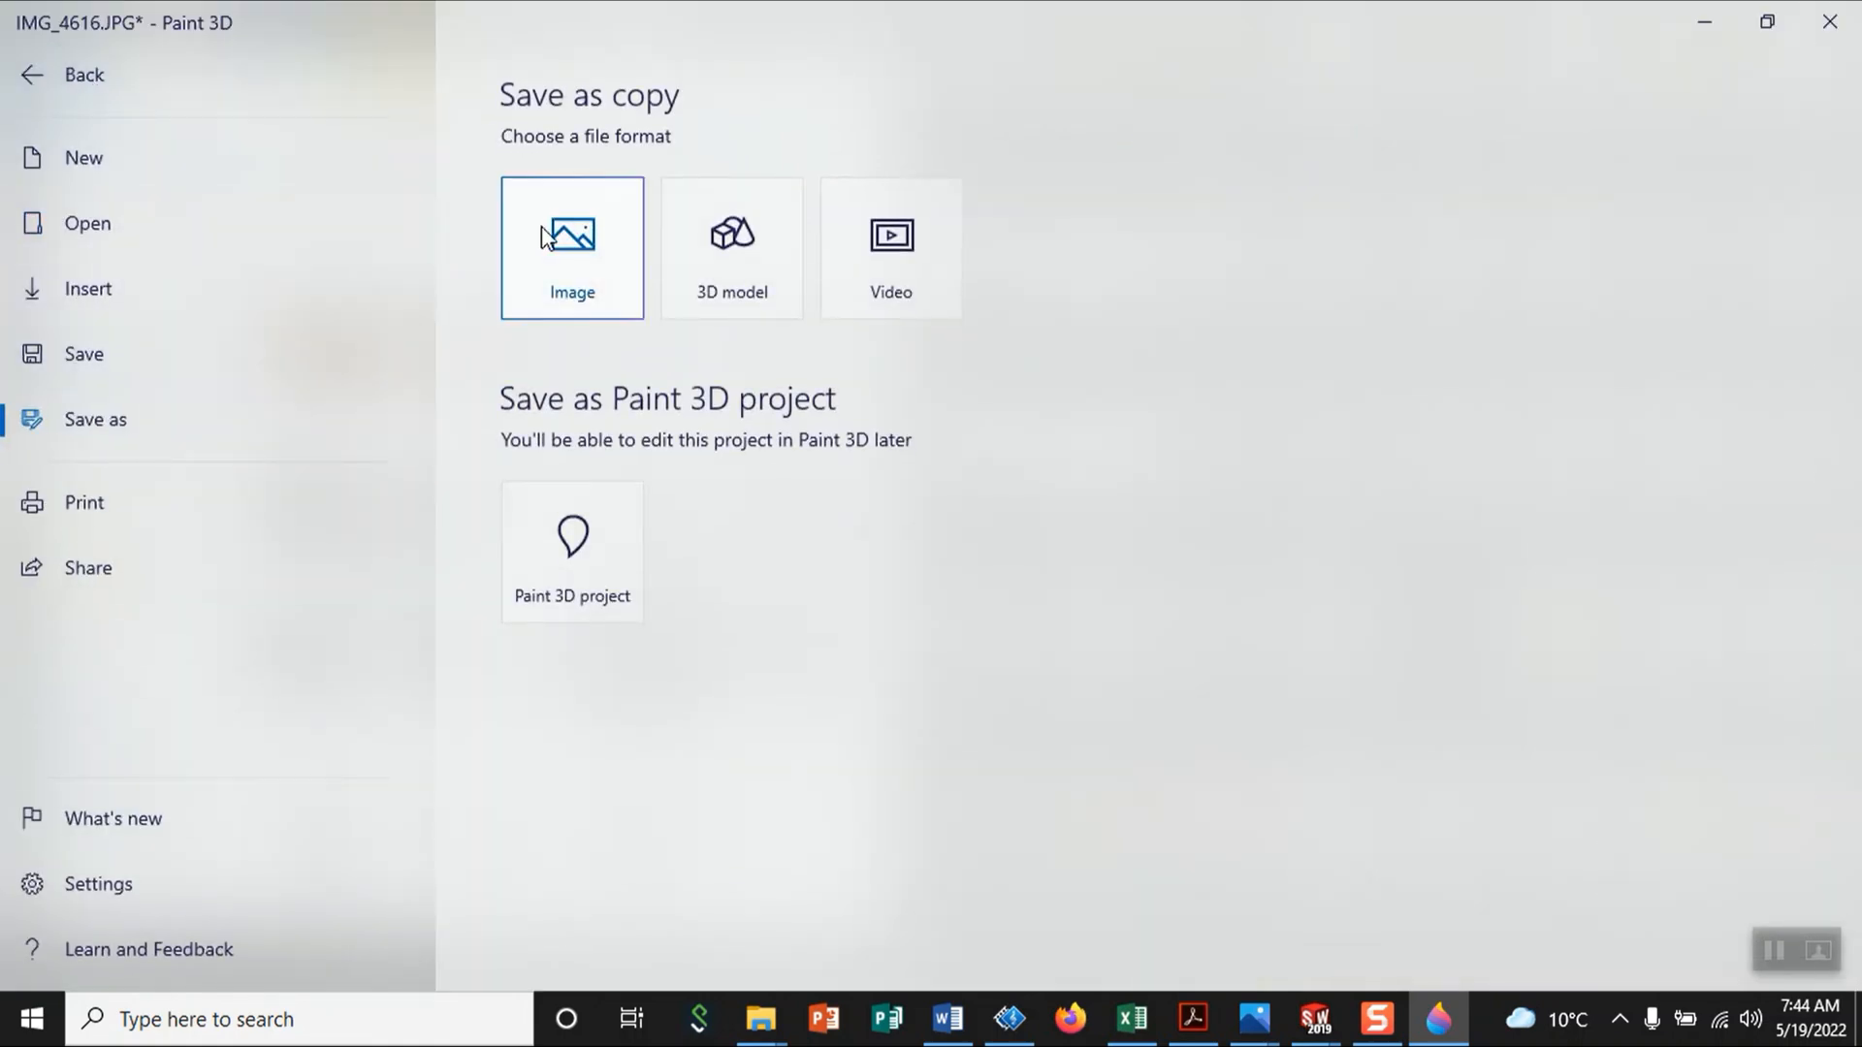
click(548, 238)
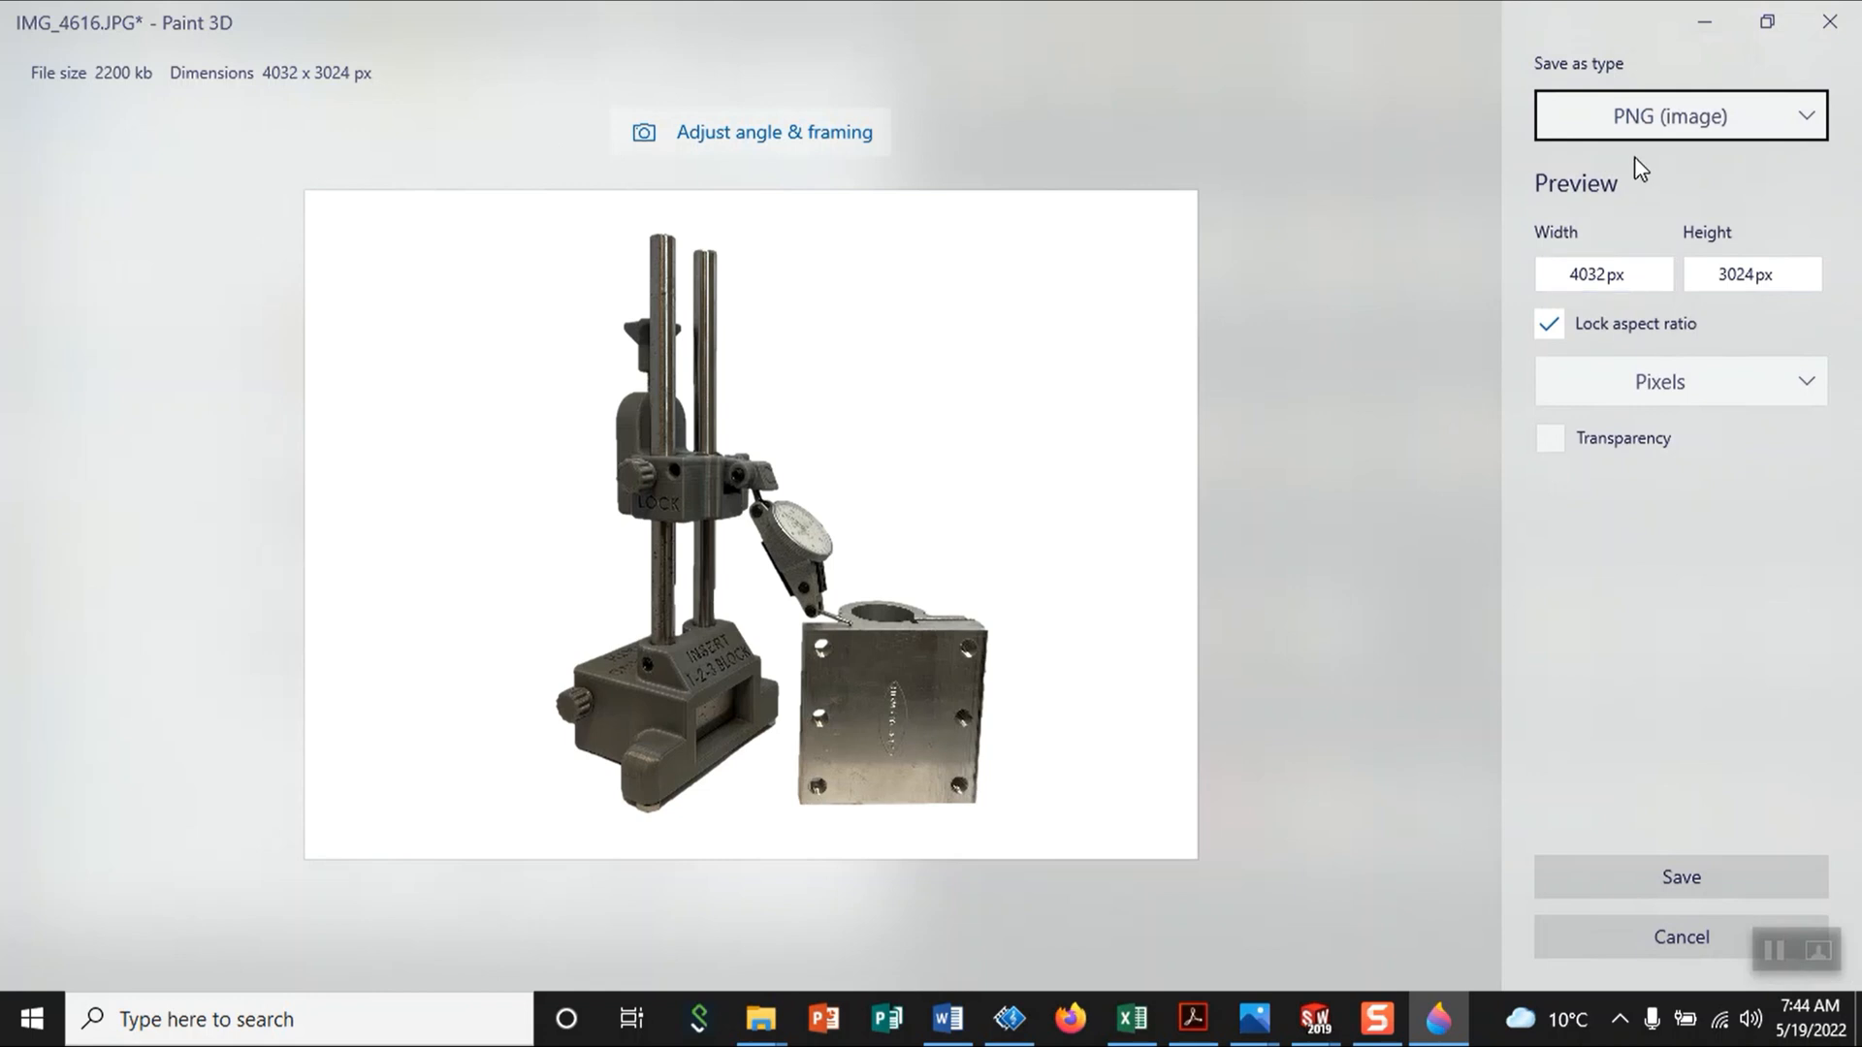
click(1685, 129)
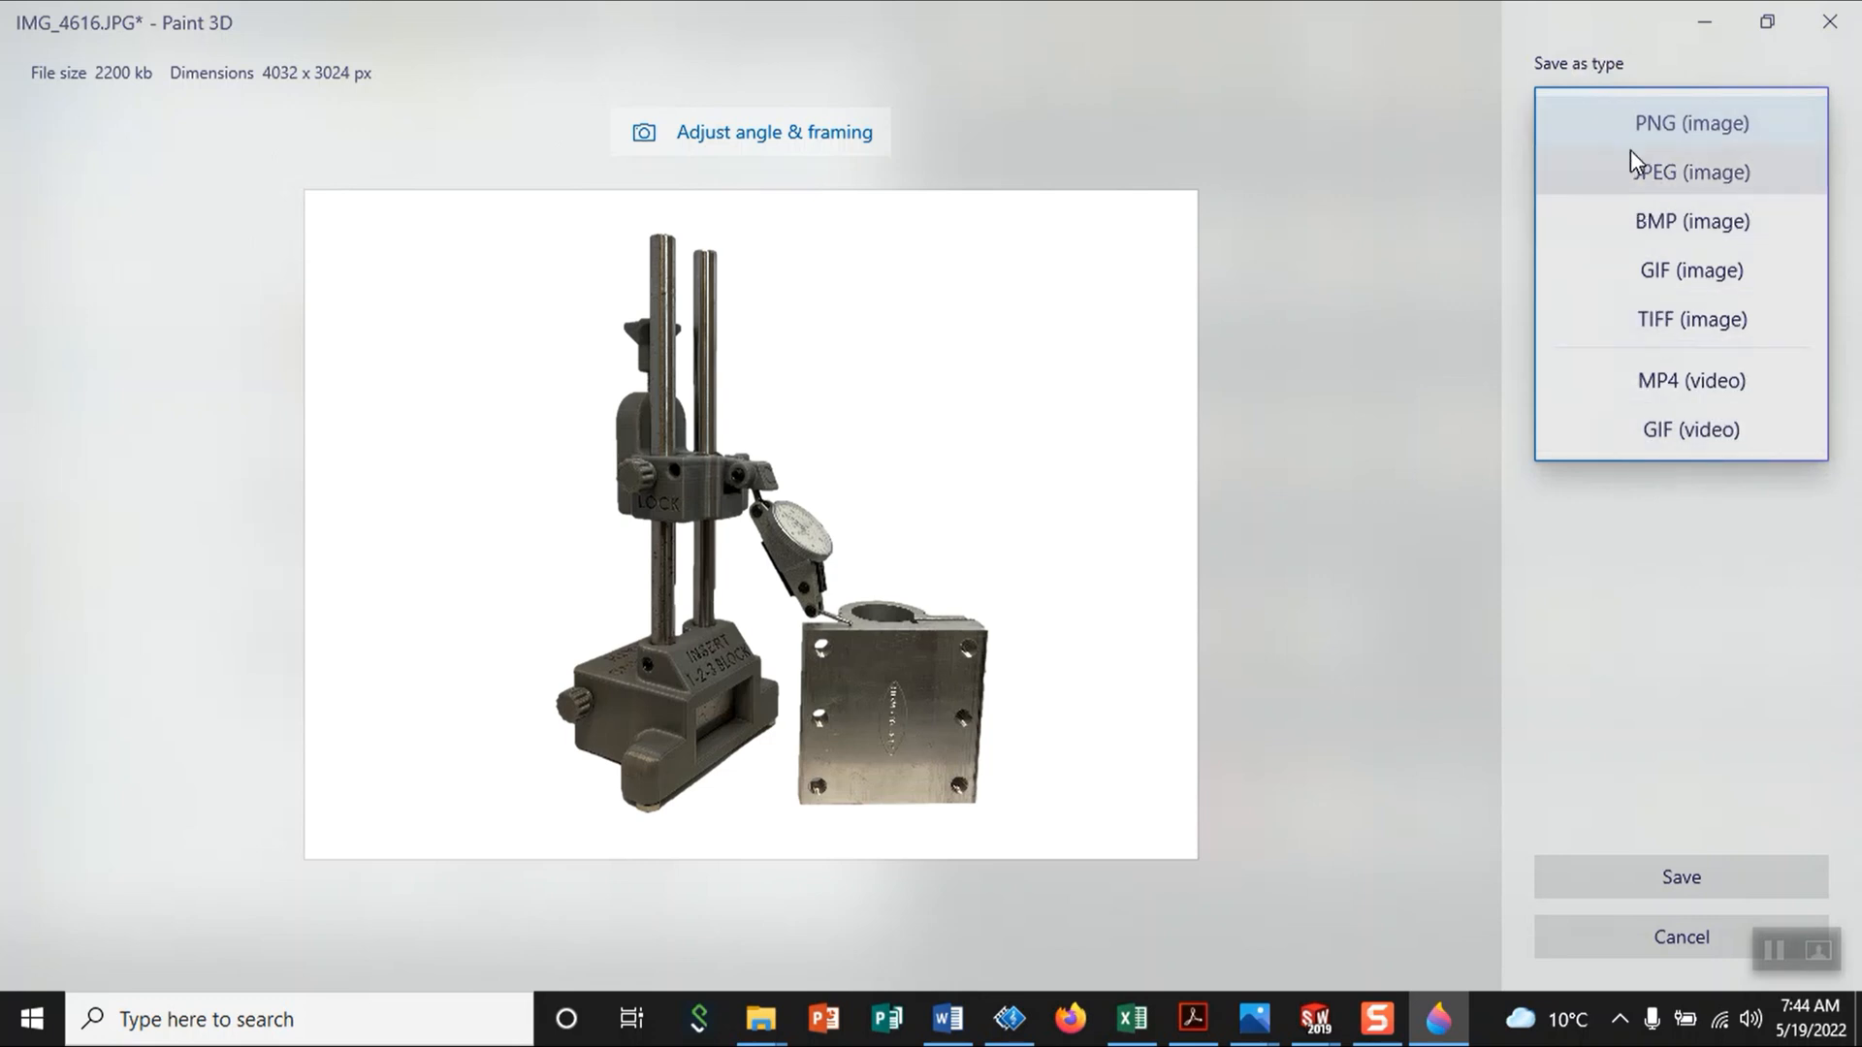
click(1399, 117)
click(1552, 444)
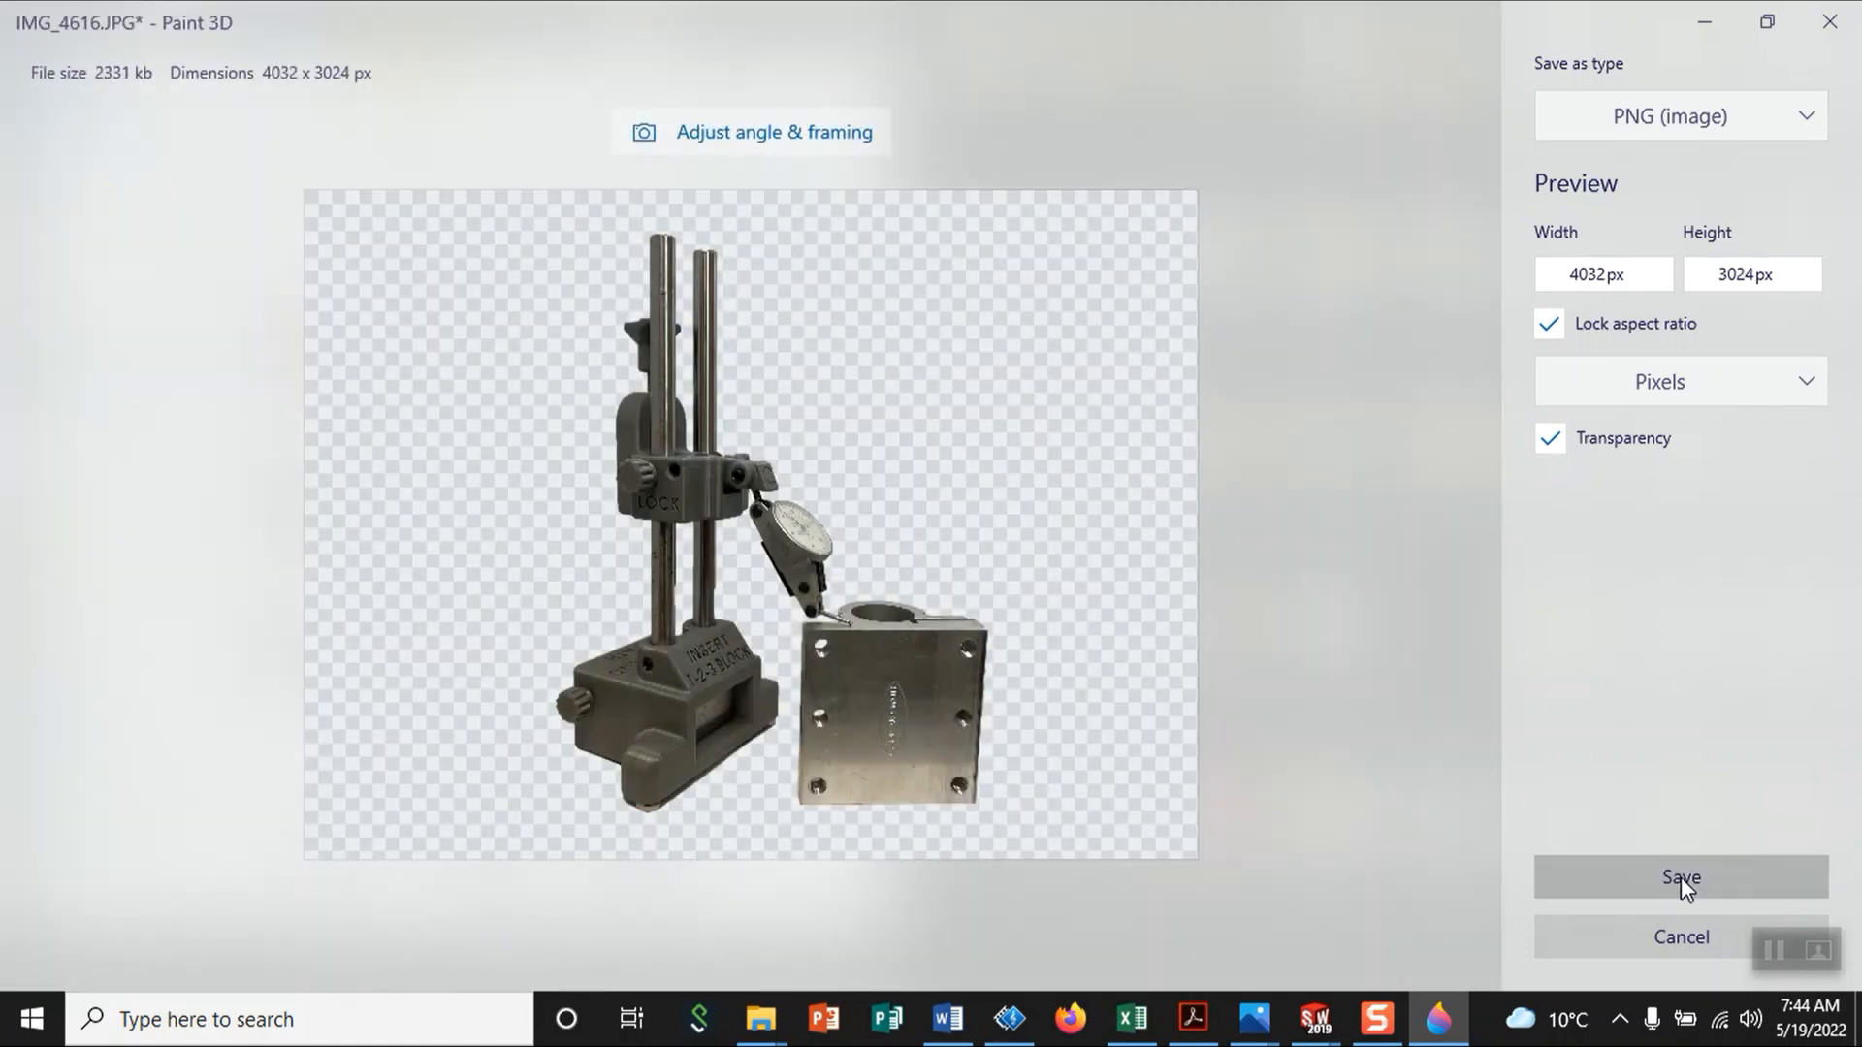
Step: Save the transparent image to the Desktop as ssq.png
click(1680, 876)
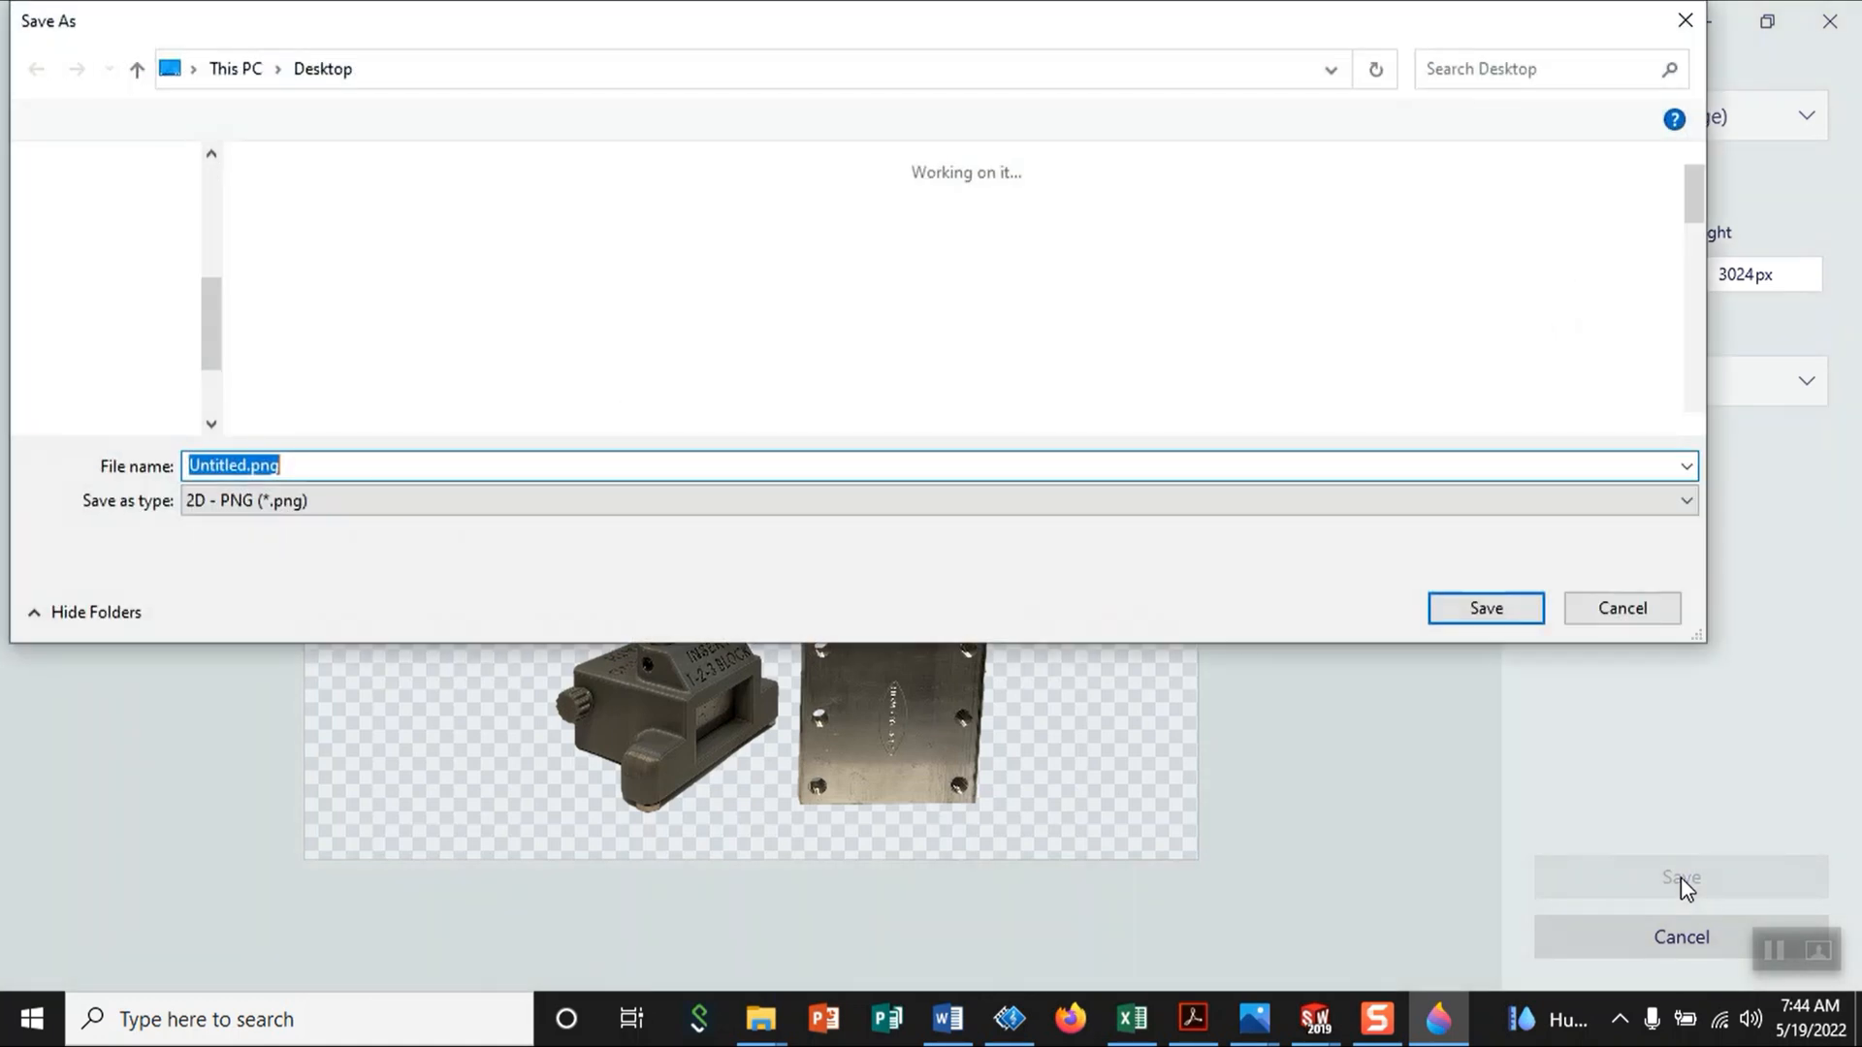
click(246, 461)
key(BackSpace)
key(BackSpace)
key(BackSpace)
key(BackSpace)
key(BackSpace)
key(BackSpace)
key(BackSpace)
key(BackSpace)
key(BackSpace)
text(ss)
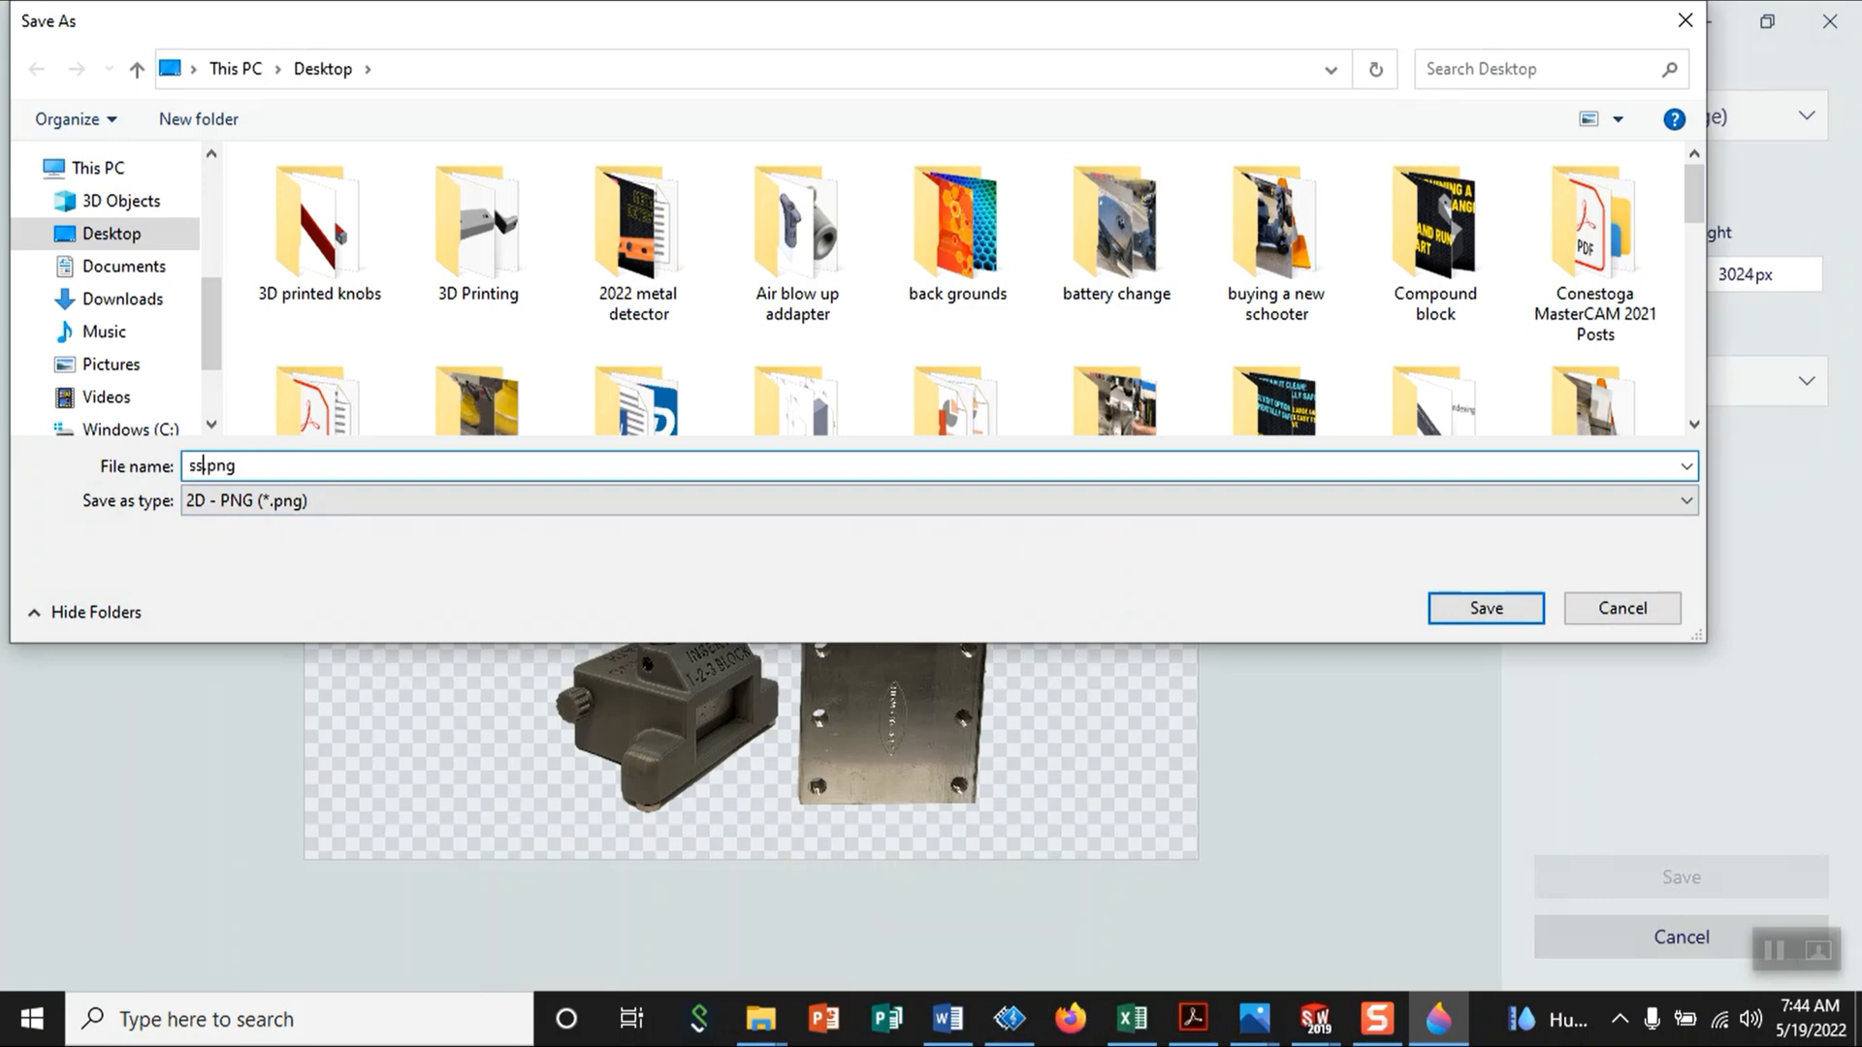
text(q.)
key(Tab)
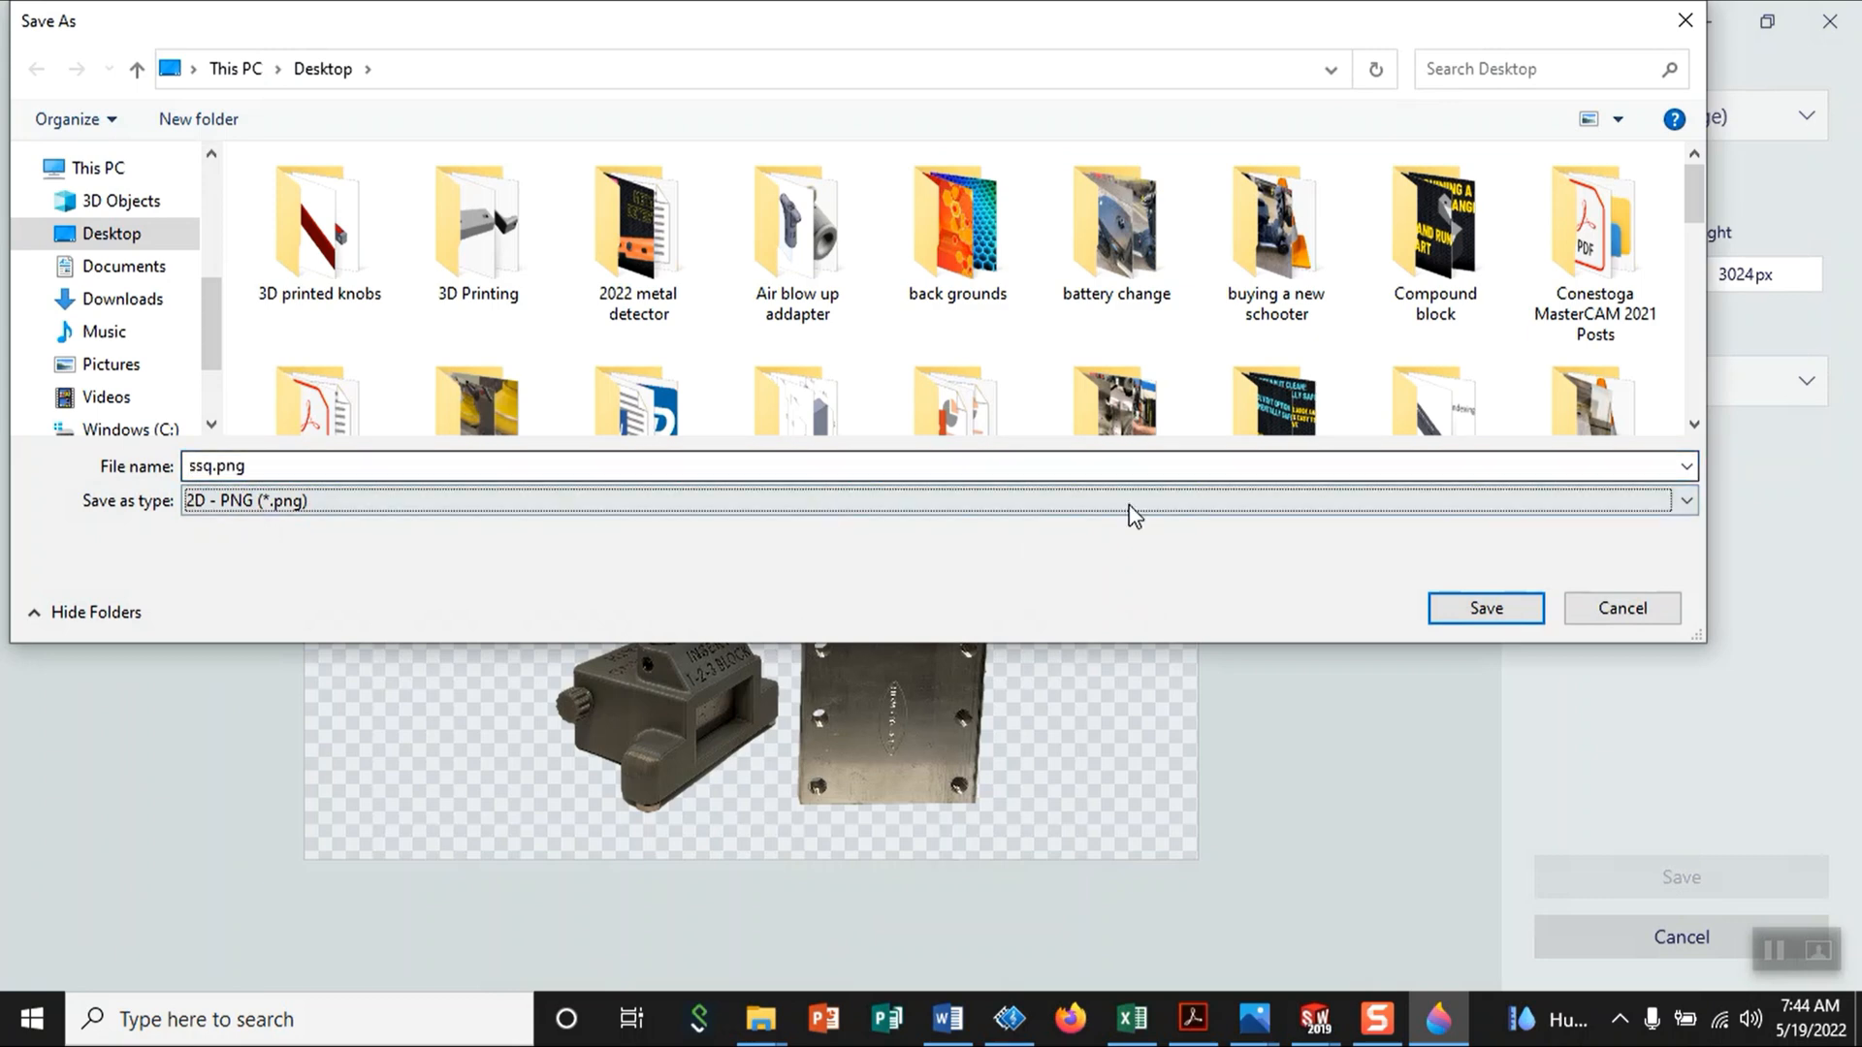
click(1487, 607)
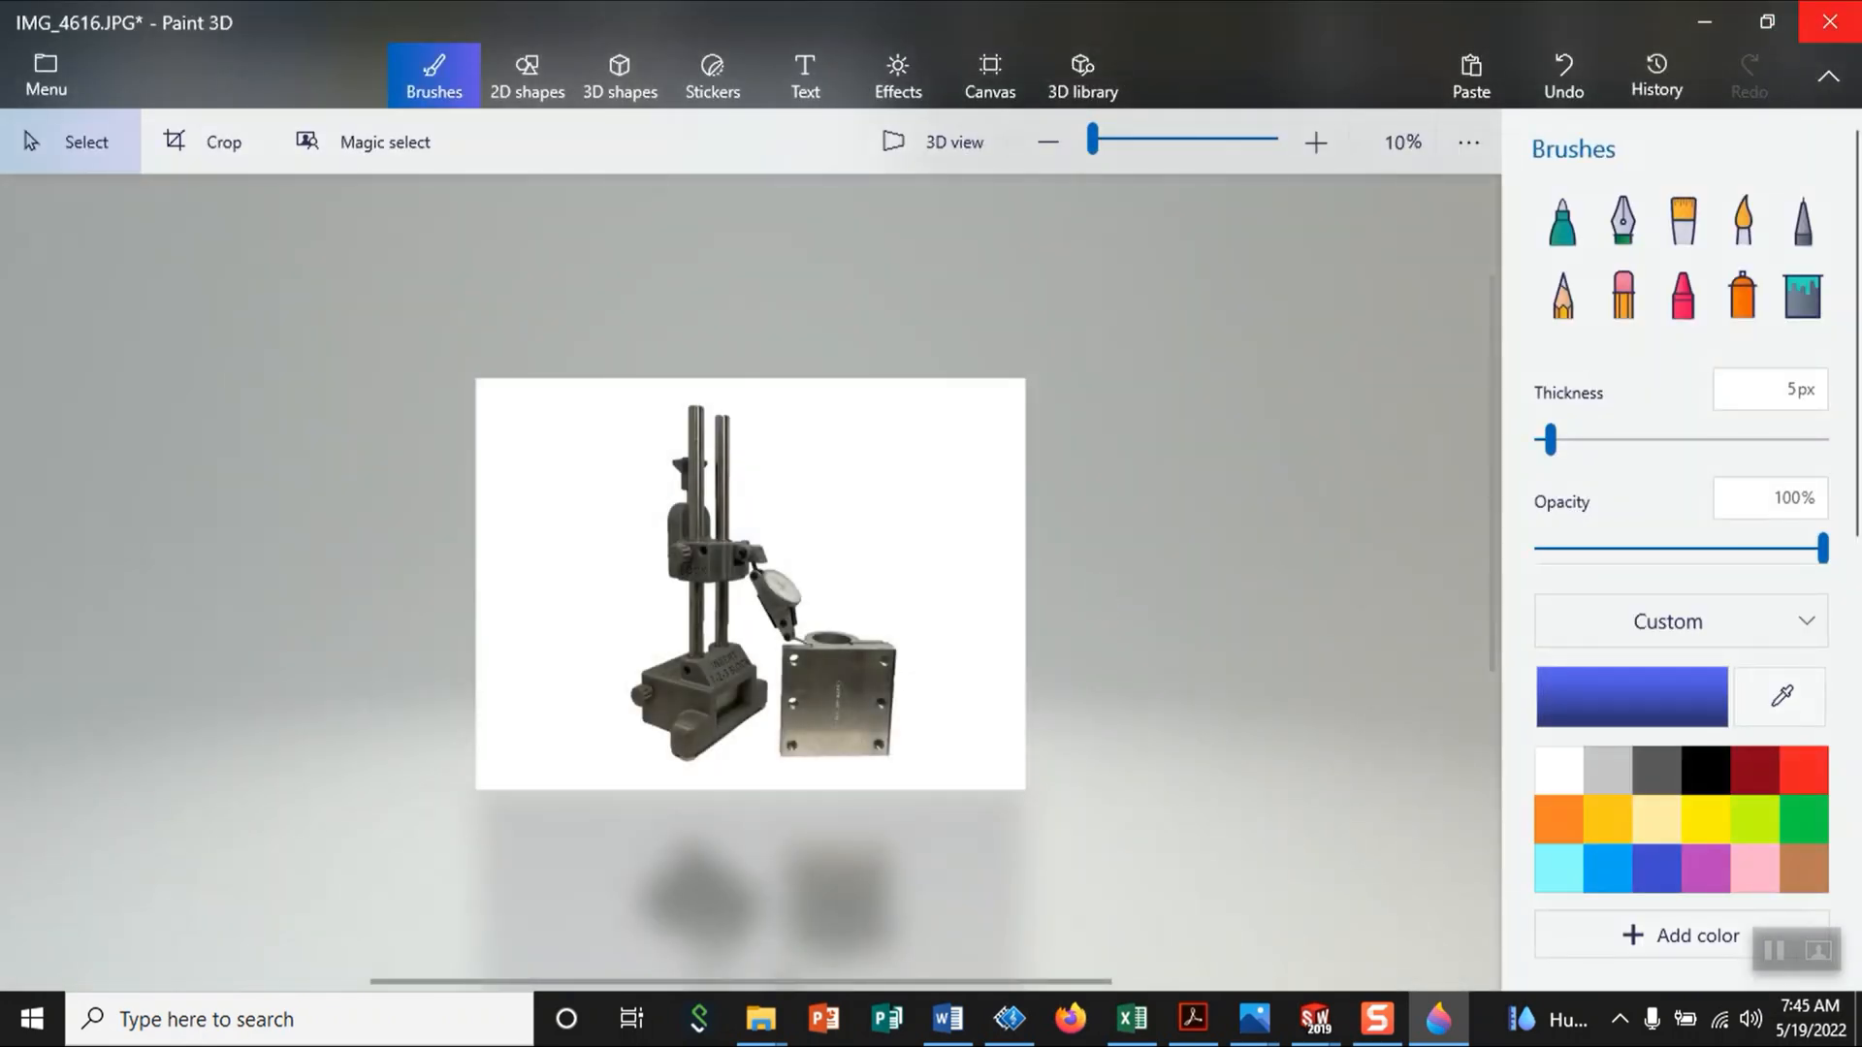
Step: Close Paint 3D, move the SQ final folder window aside and open the exported cutout image from the desktop
click(1832, 23)
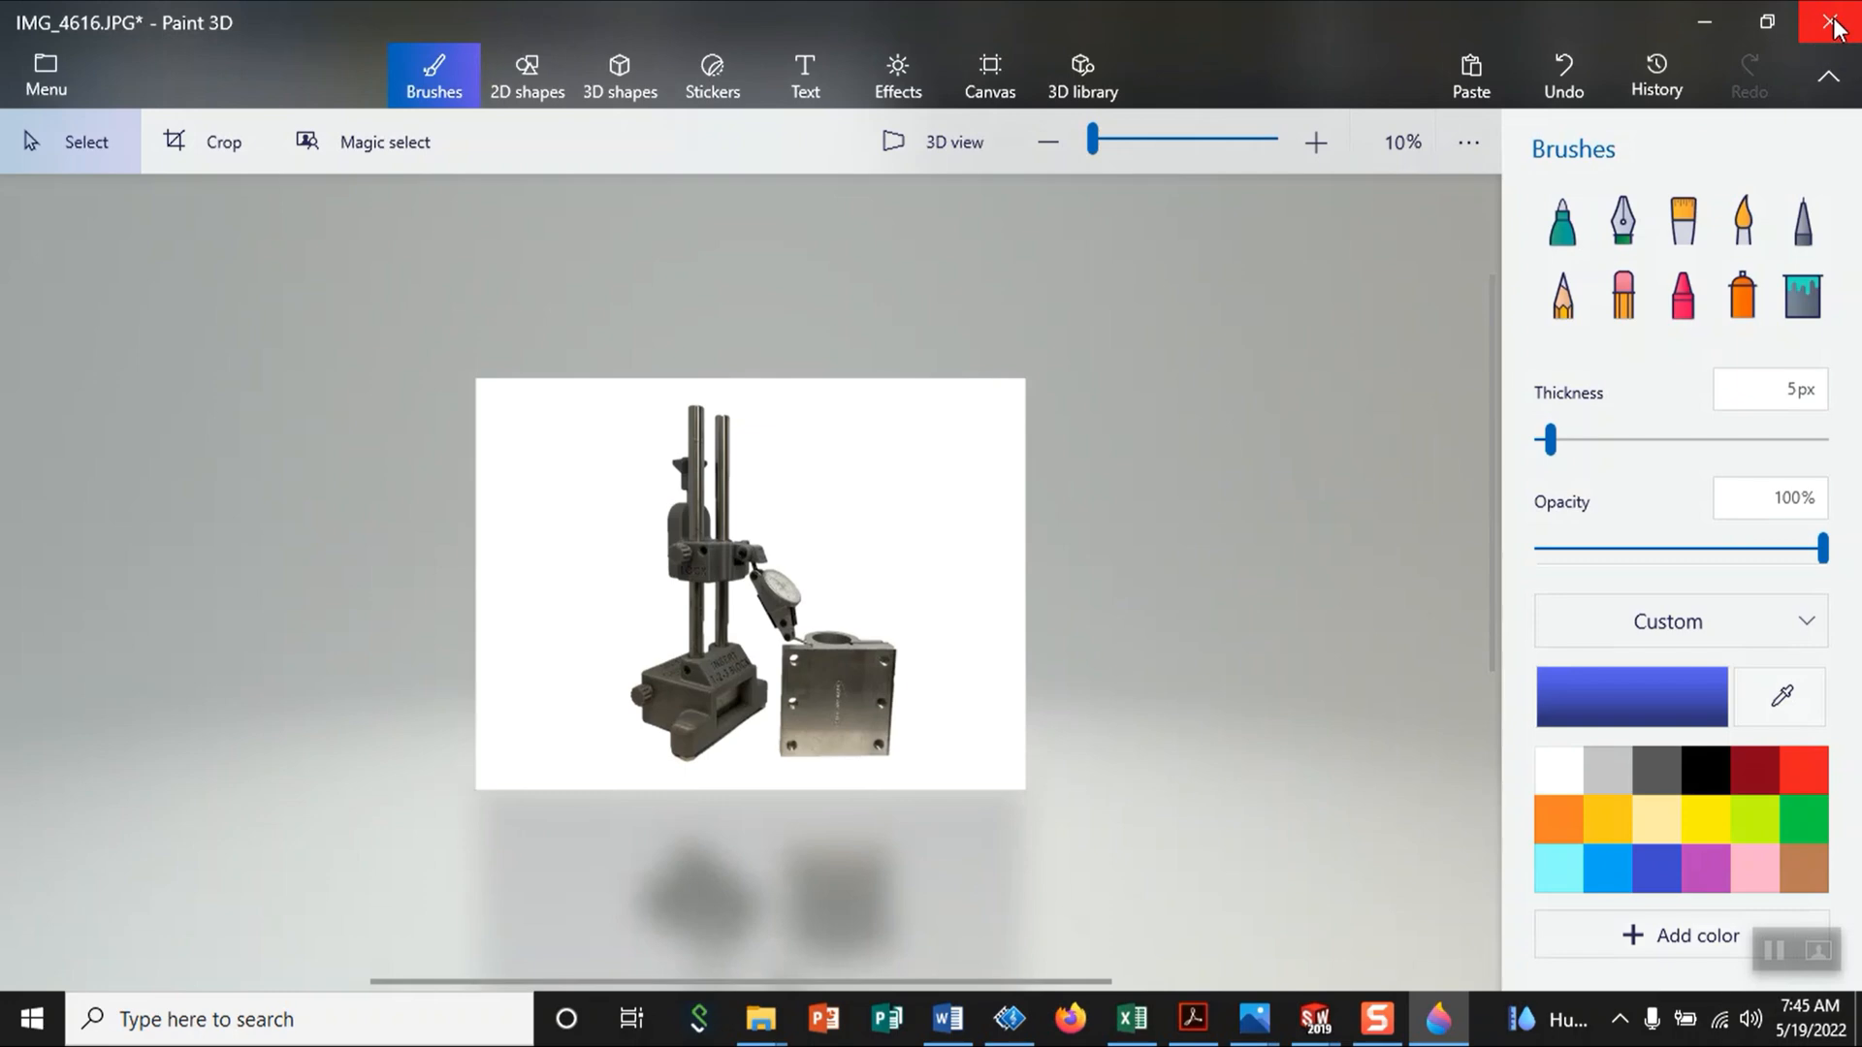
click(997, 572)
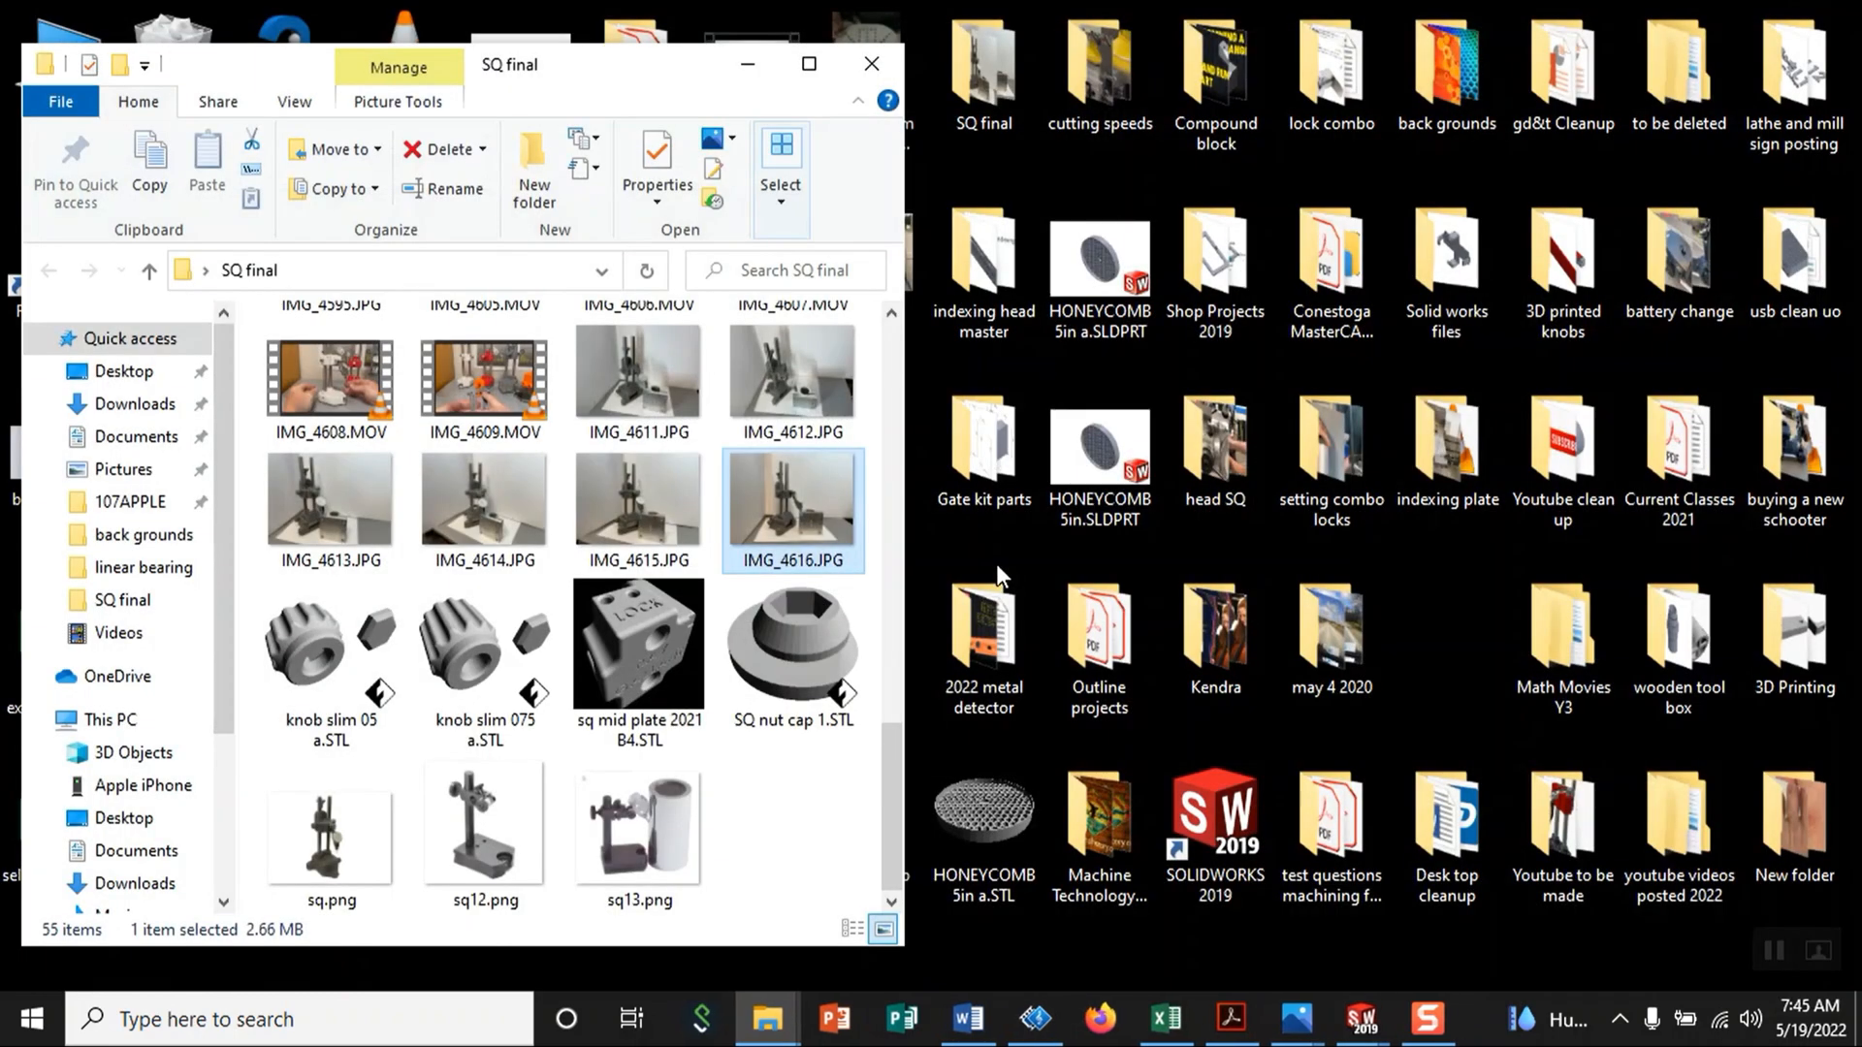
mouse_move(601, 12)
mouse_down()
mouse_move(1008, 109)
mouse_move(1565, 116)
mouse_up()
click(387, 625)
click(701, 712)
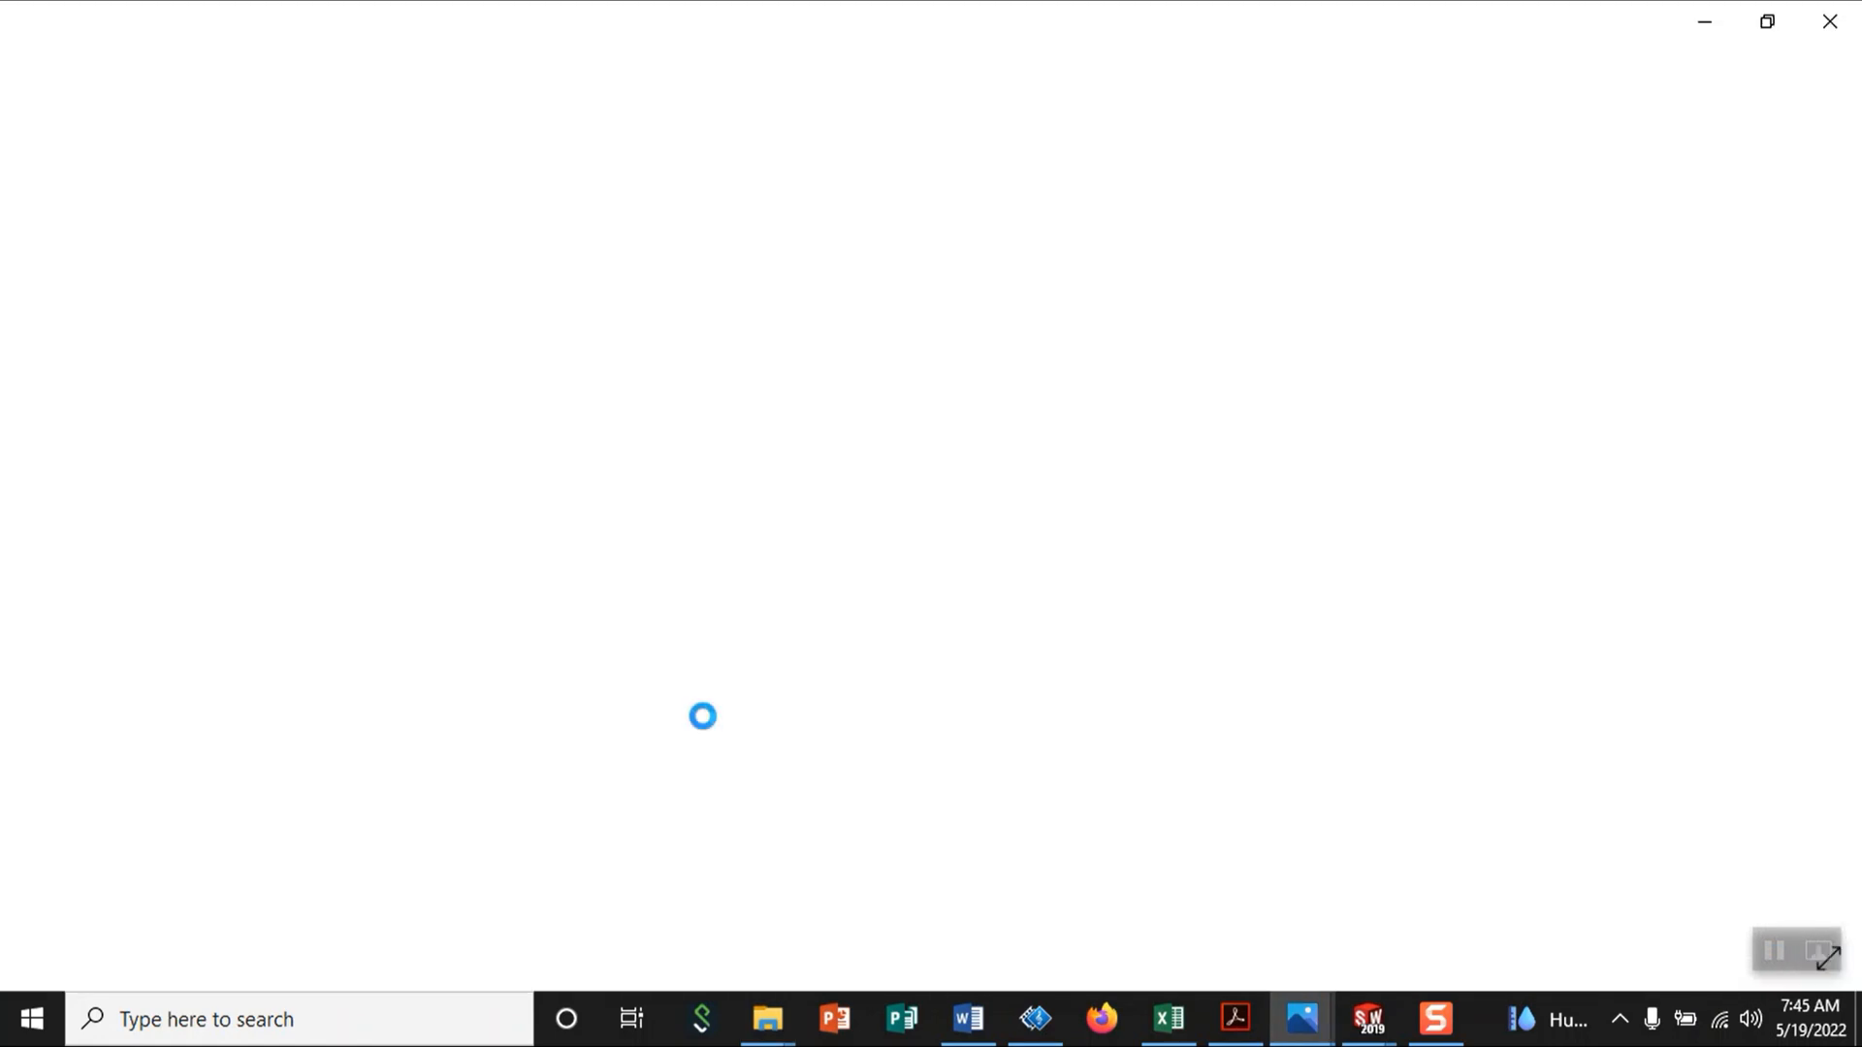